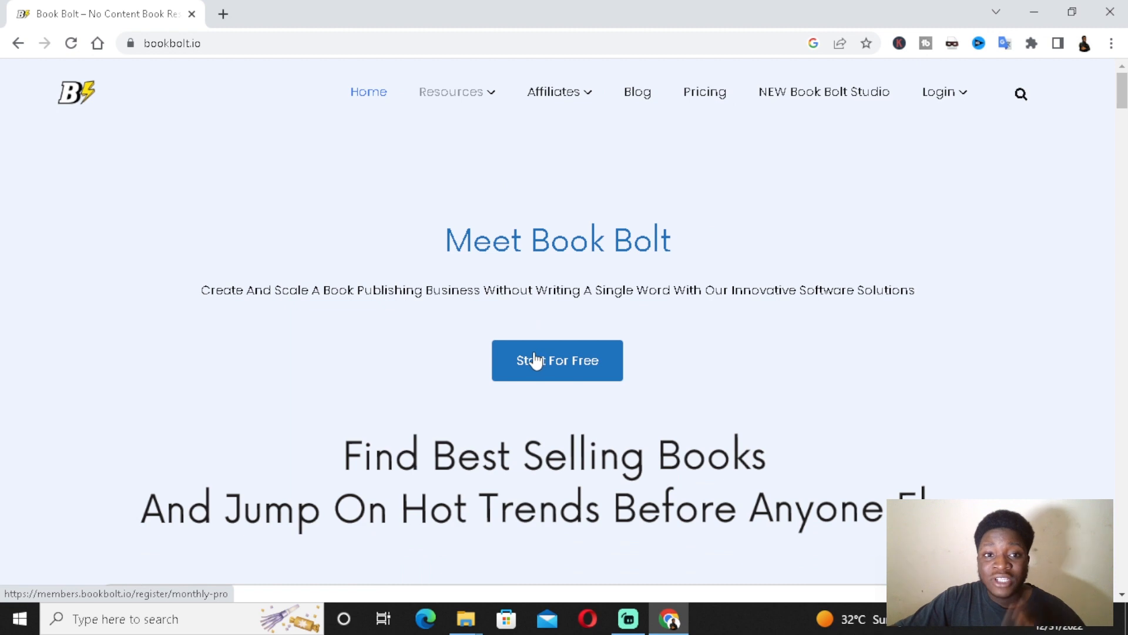
Step: Log in to the Book Bolt members area and close the lifetime sale offer
{"action": "left_click", "coordinate": [959, 92]}
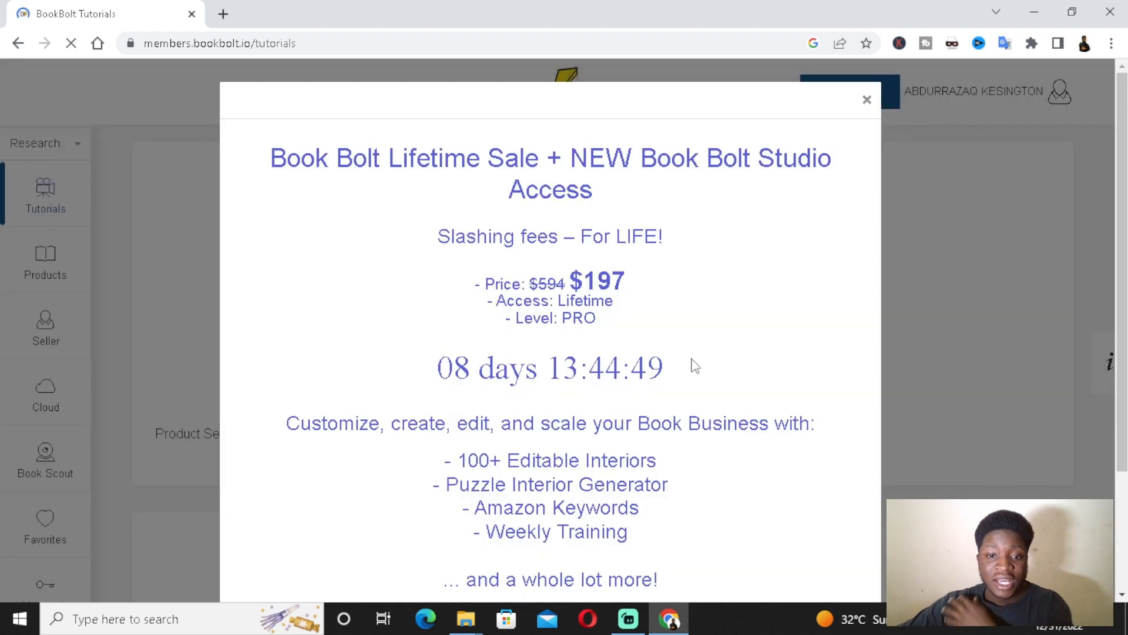
{"action": "left_click", "coordinate": [867, 100]}
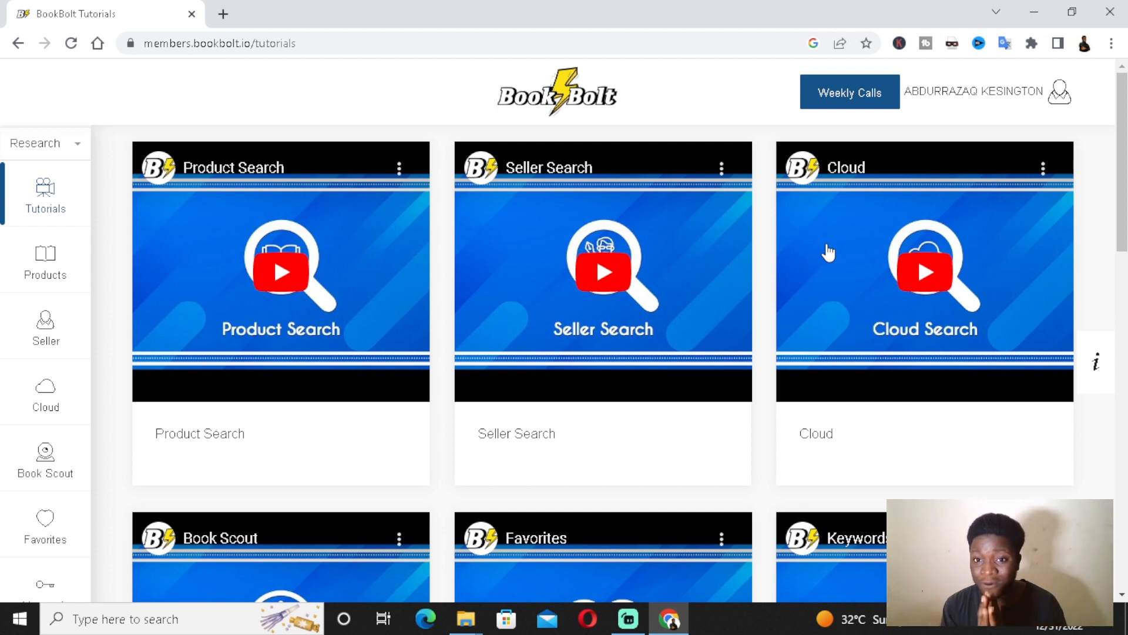
Step: Open the account's subscription settings and review the current plan, trial and card payment details
{"action": "left_click", "coordinate": [1056, 94]}
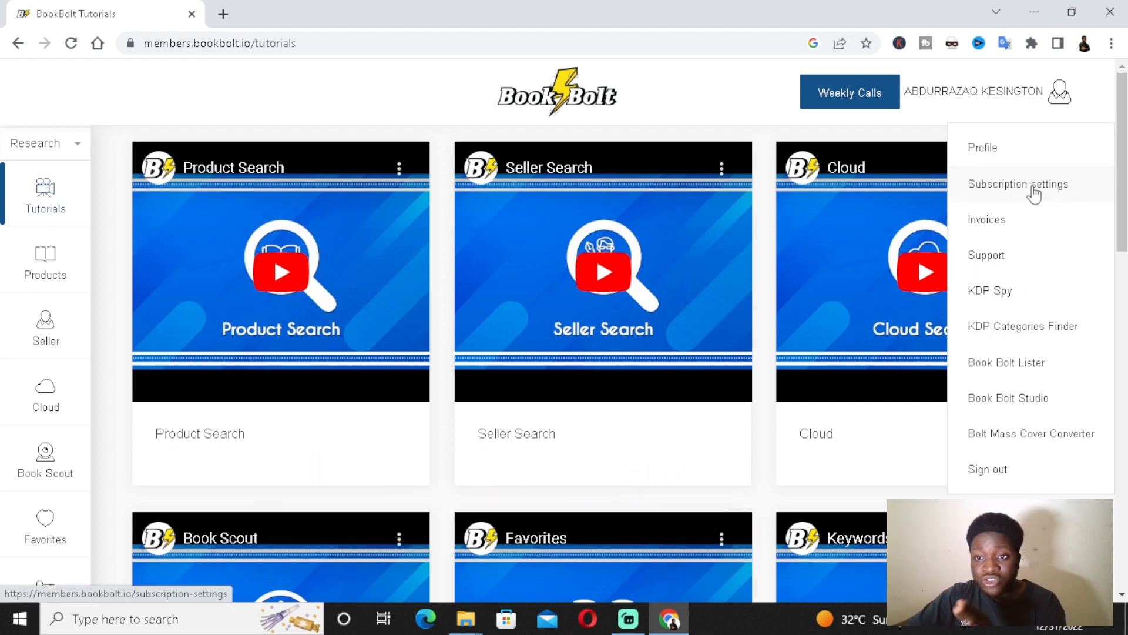
{"action": "left_click", "coordinate": [1035, 194]}
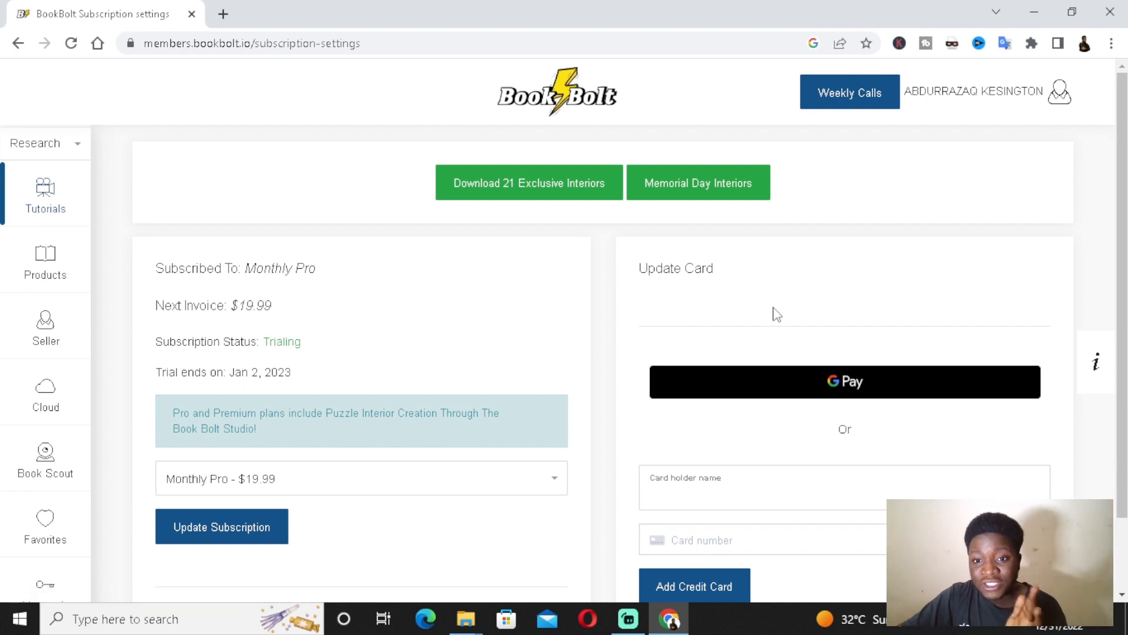
{"action": "scroll", "coordinate": [770, 308], "scroll_direction": "down", "scroll_amount": 1}
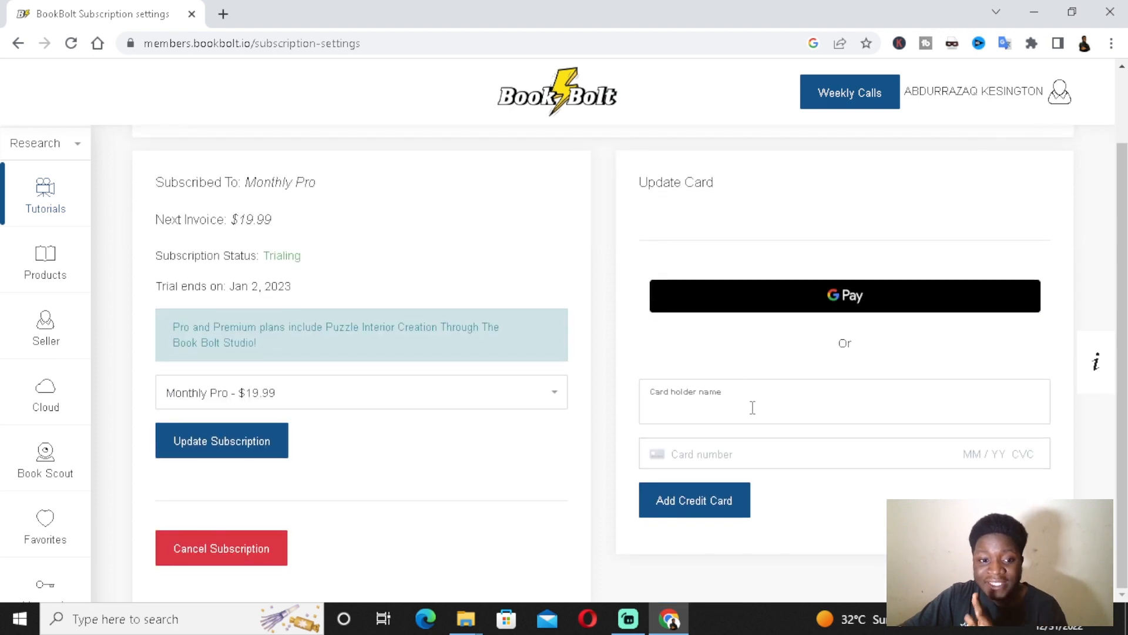
{"action": "scroll", "coordinate": [764, 393], "scroll_direction": "up", "scroll_amount": 1}
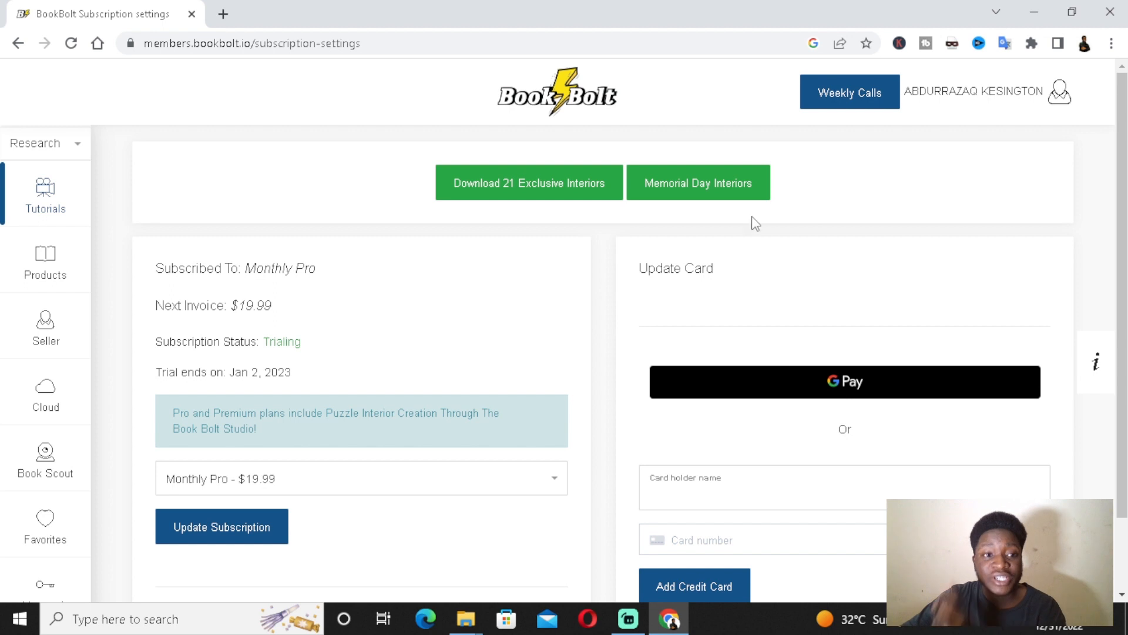
Step: Return to the tutorials page, dismiss the sale offer, switch from Research to Create and open BookBolt Studio
{"action": "left_click", "coordinate": [43, 147]}
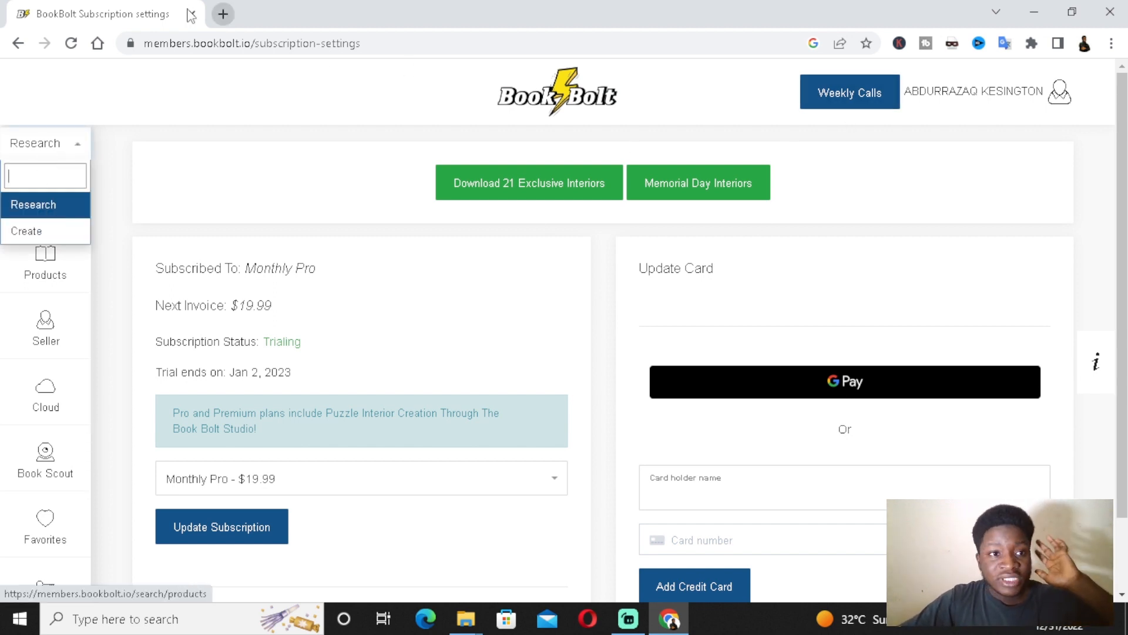
{"action": "left_click", "coordinate": [22, 44]}
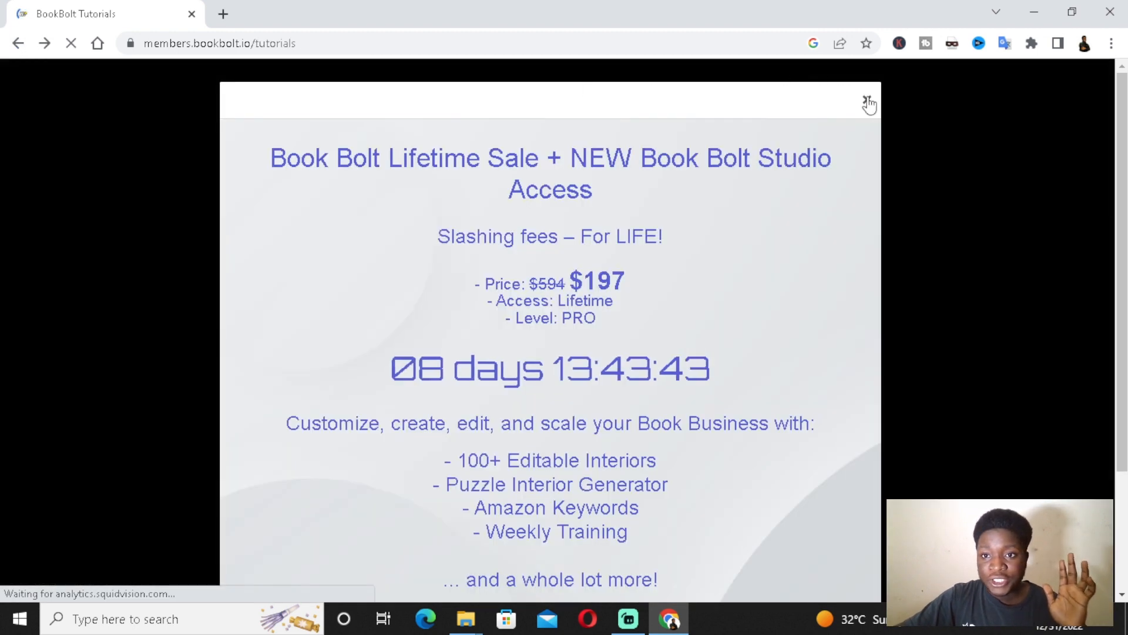
{"action": "left_click", "coordinate": [867, 103]}
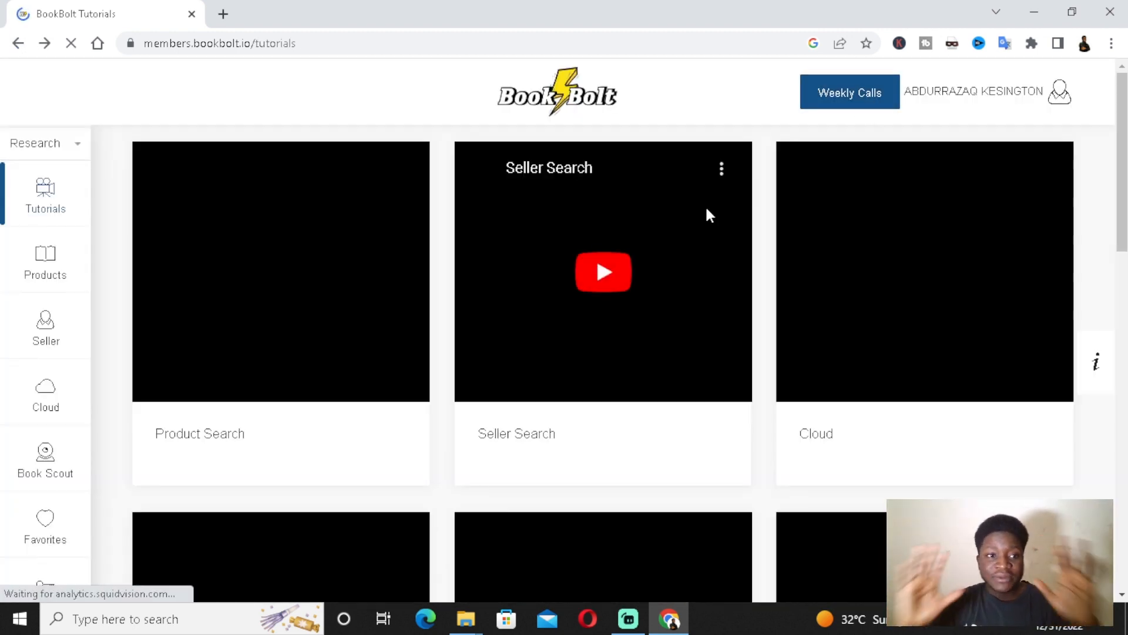
{"action": "left_click", "coordinate": [30, 148]}
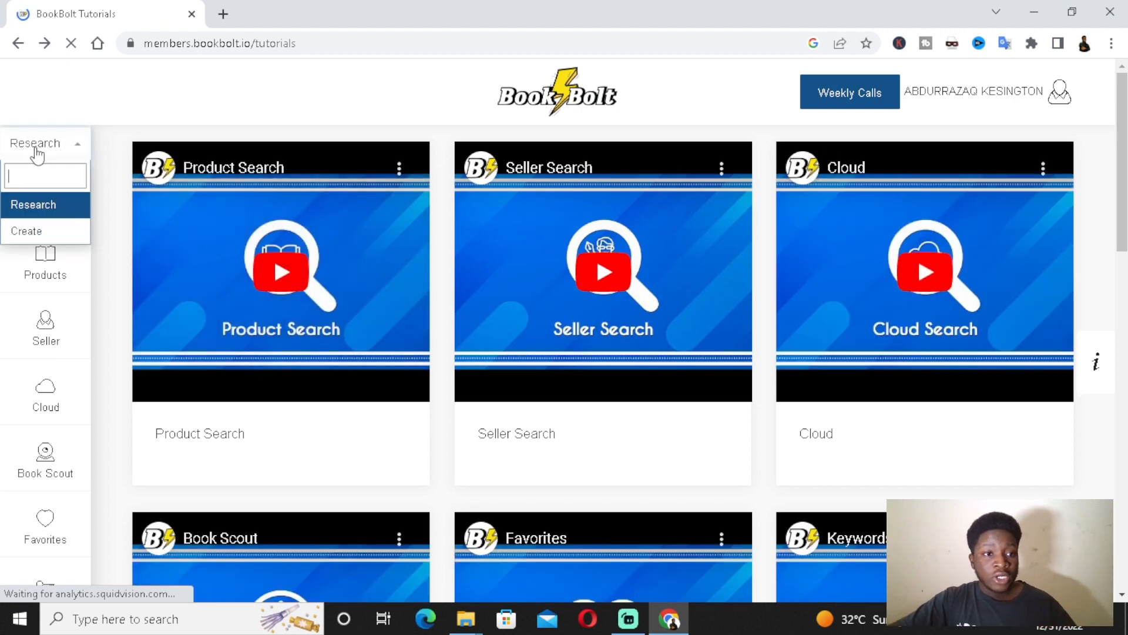
{"action": "left_click", "coordinate": [47, 232]}
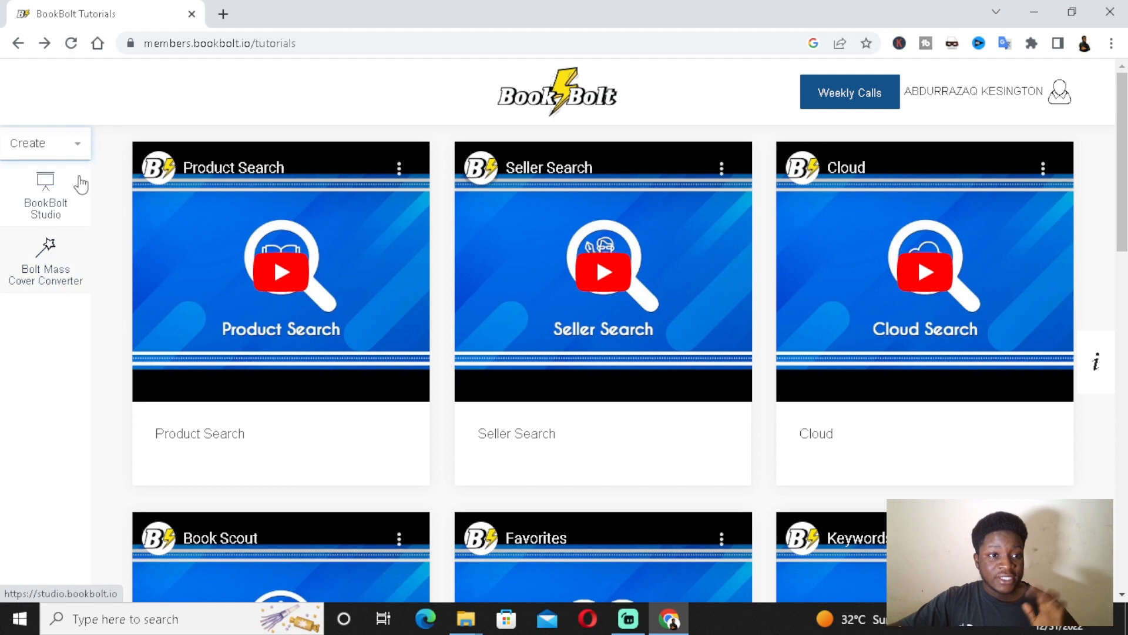
{"action": "left_click", "coordinate": [47, 203]}
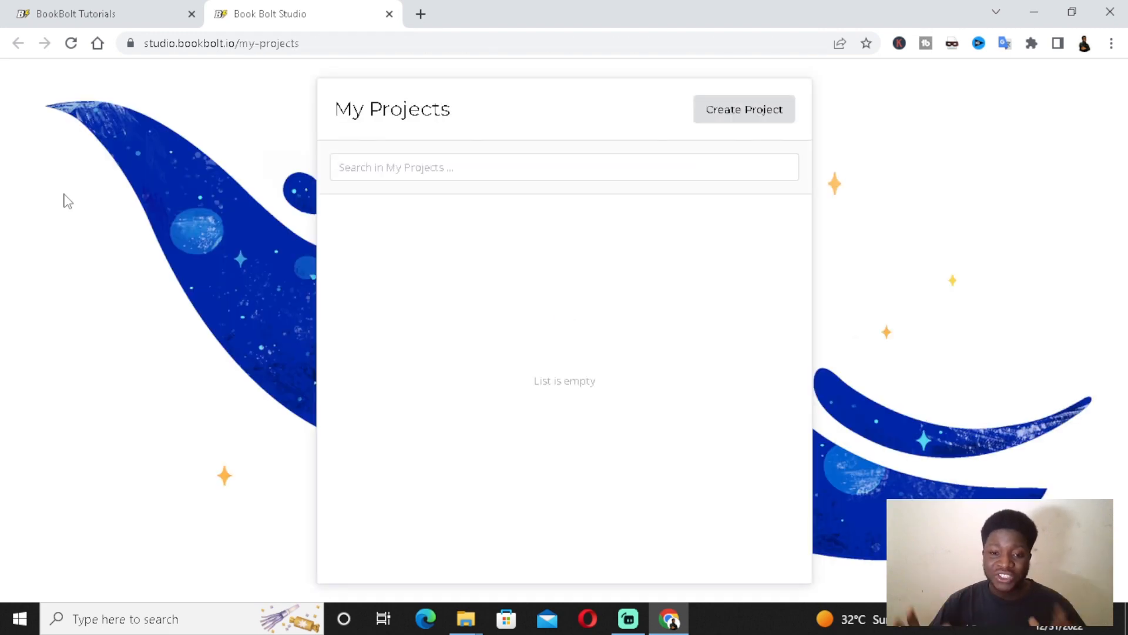
Step: Start a new project of type Paperback: Cover and Interior and name it KIDKES 1
{"action": "left_click", "coordinate": [745, 112]}
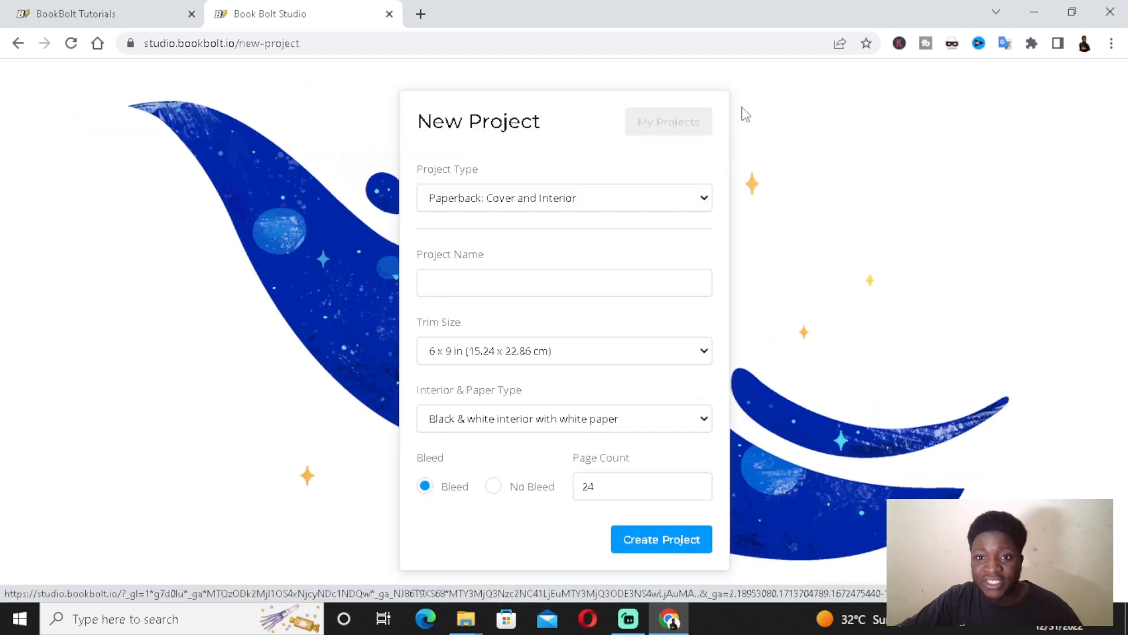
{"action": "left_click", "coordinate": [558, 197]}
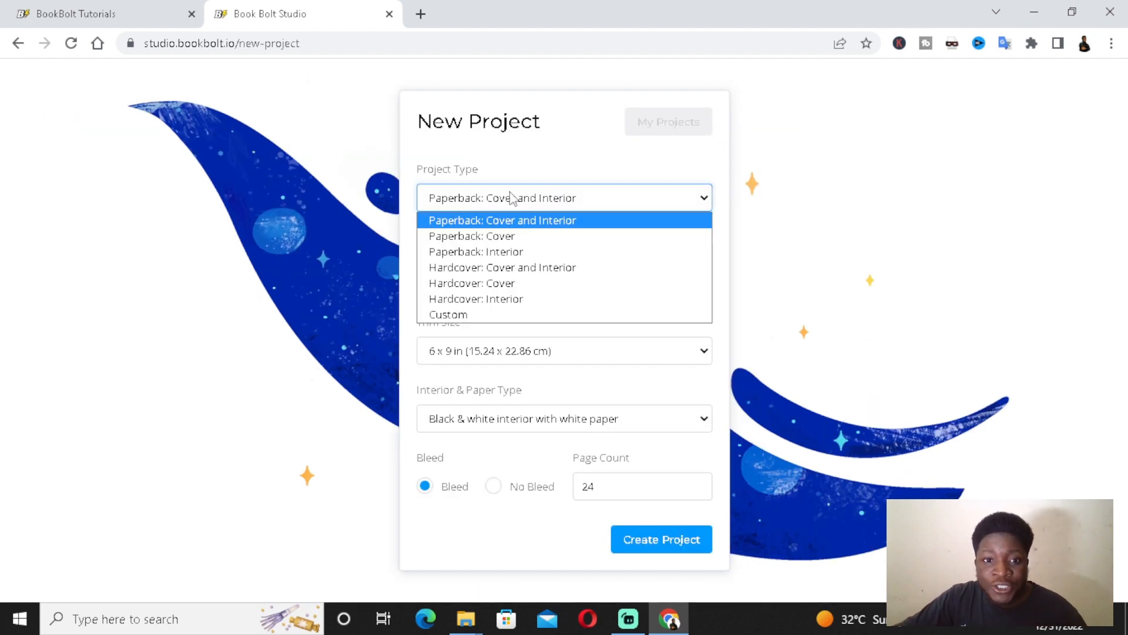
{"action": "left_click", "coordinate": [489, 226]}
{"action": "left_click", "coordinate": [480, 281]}
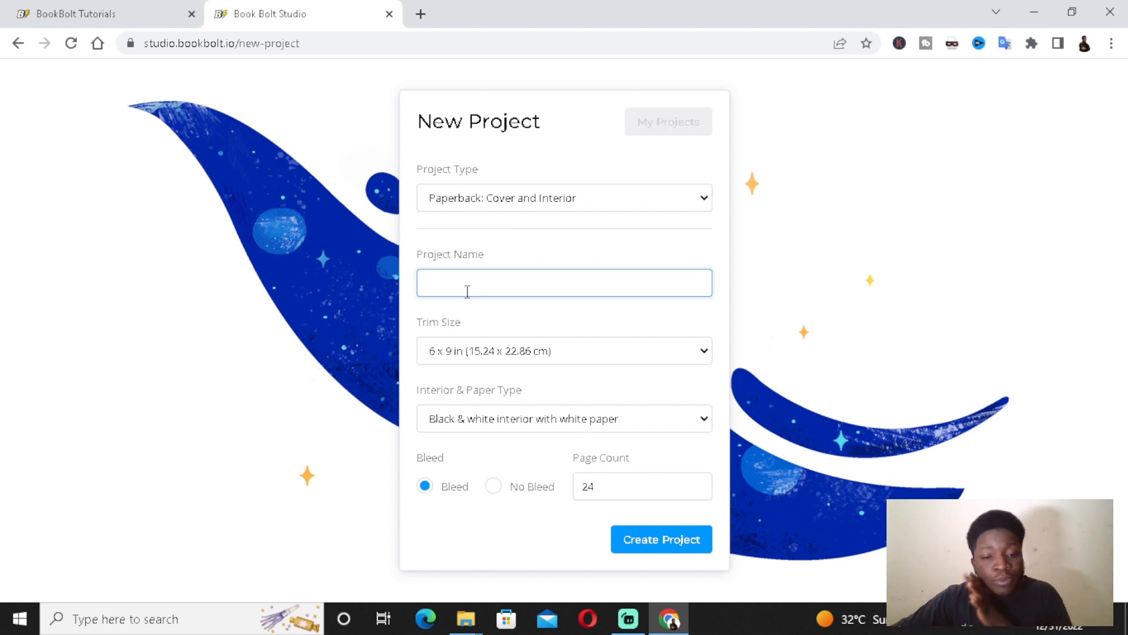
{"action": "type", "text": "K"}
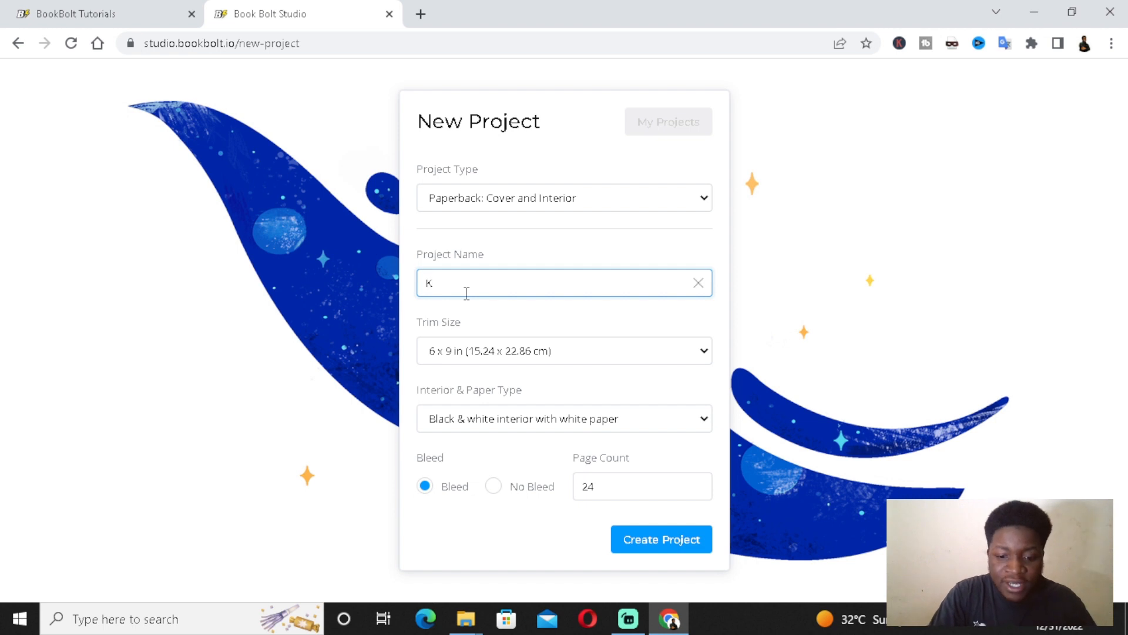
{"action": "type", "text": "IDKES 1"}
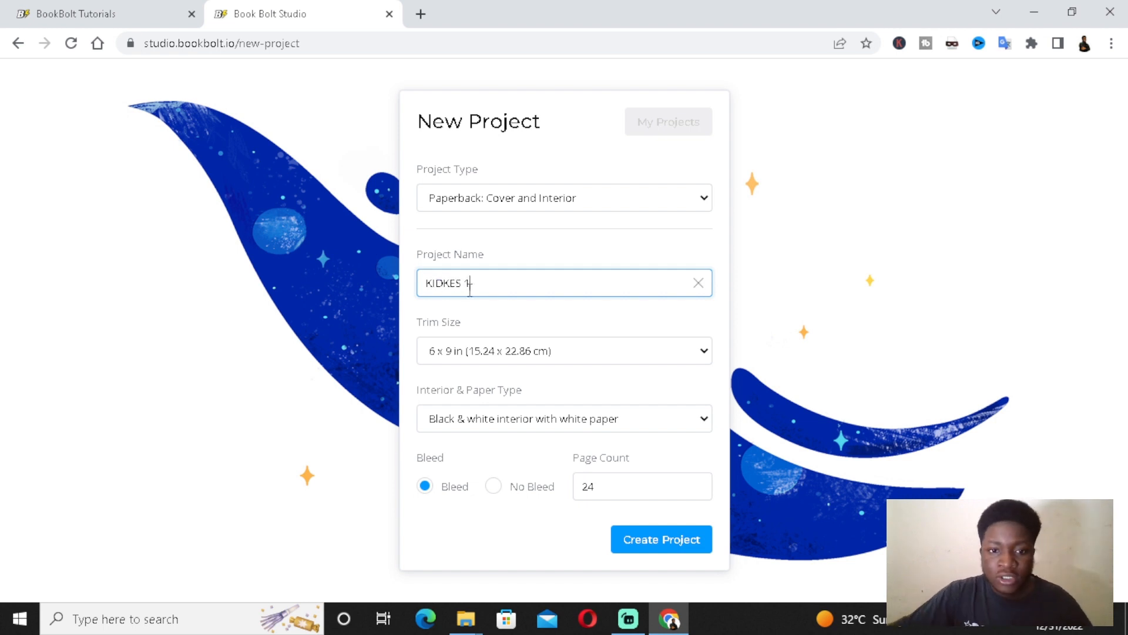
Step: Choose the 6 x 9 in trim size and black & white interior with white paper for the project
{"action": "left_click", "coordinate": [568, 351]}
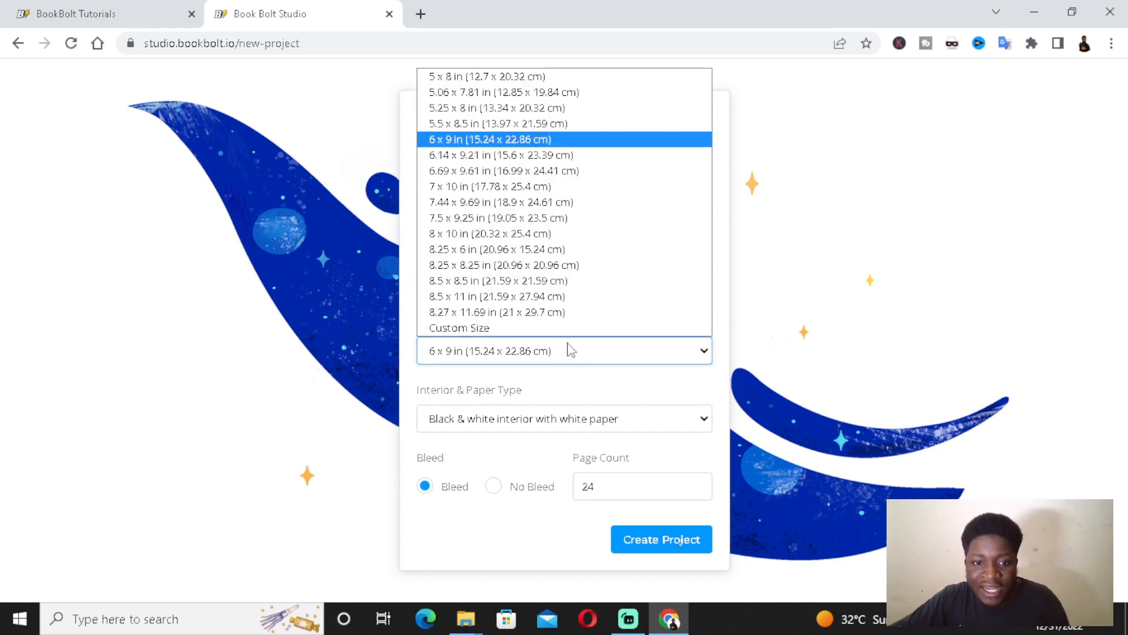
{"action": "left_click", "coordinate": [501, 140]}
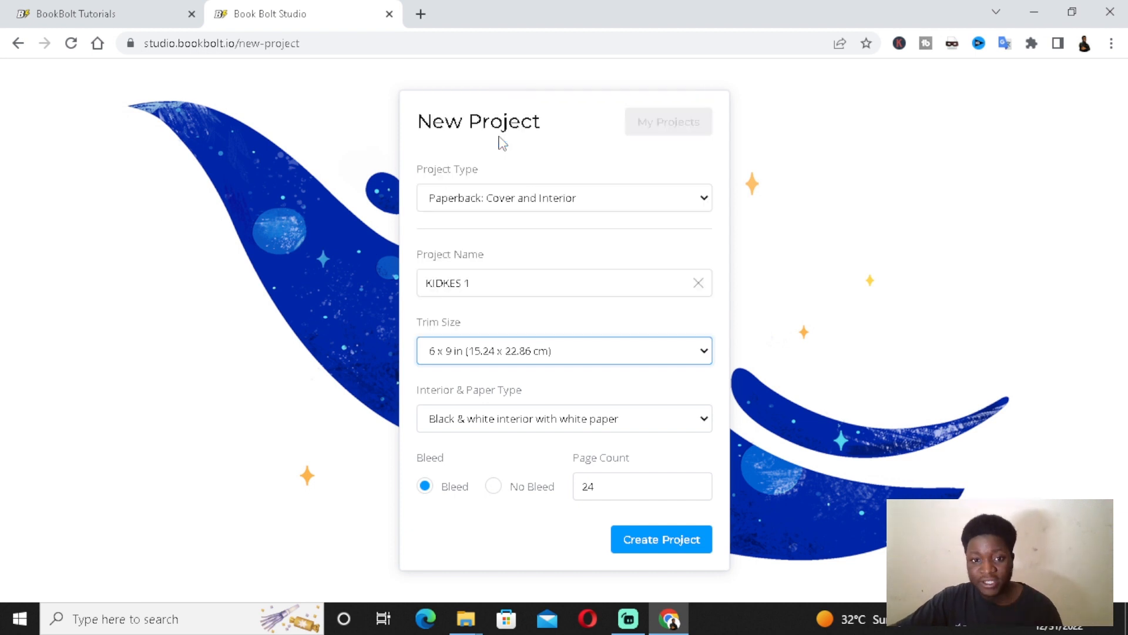
{"action": "left_click", "coordinate": [563, 424]}
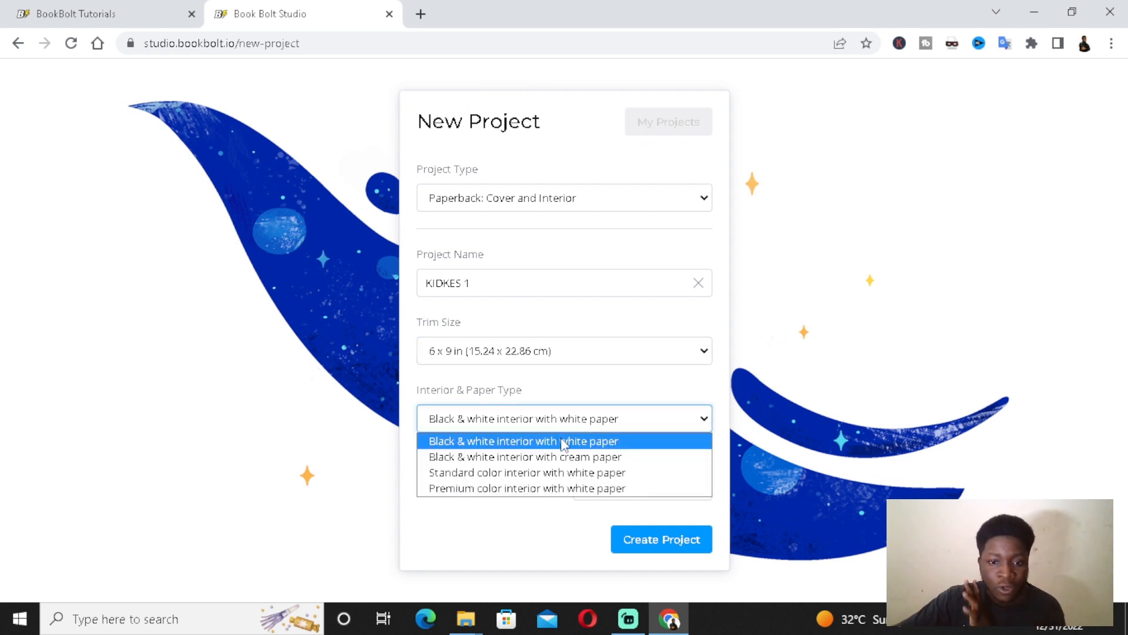
{"action": "left_click", "coordinate": [563, 442]}
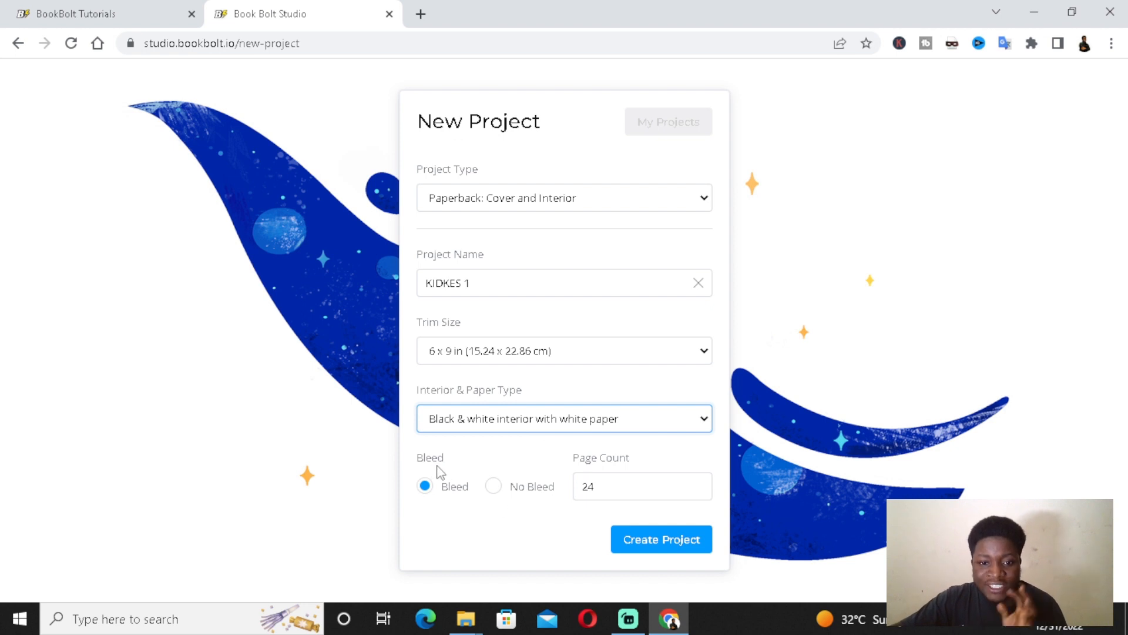
Step: Keep the Bleed option, set the page count to 150 and create the project
{"action": "left_click", "coordinate": [493, 487]}
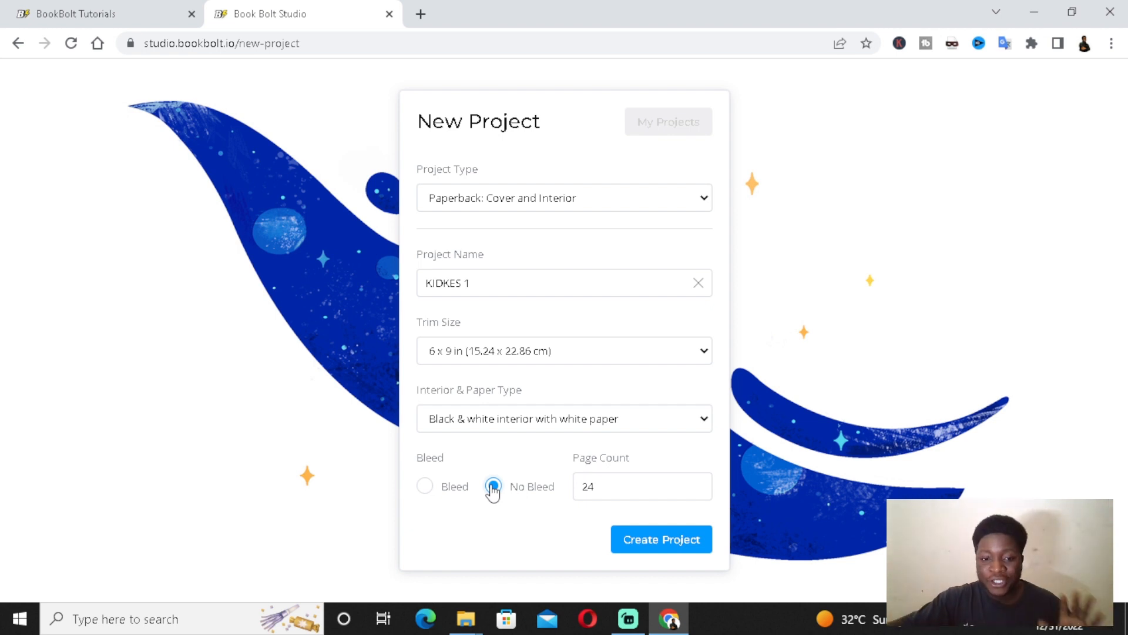
{"action": "left_click", "coordinate": [428, 487]}
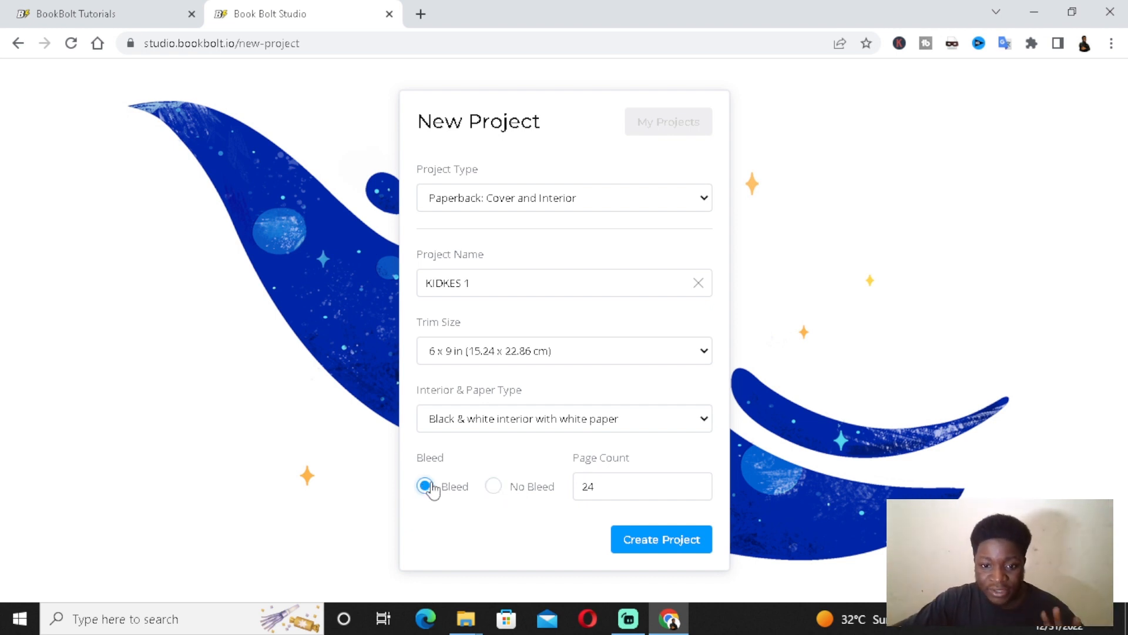
{"action": "left_click", "coordinate": [640, 489]}
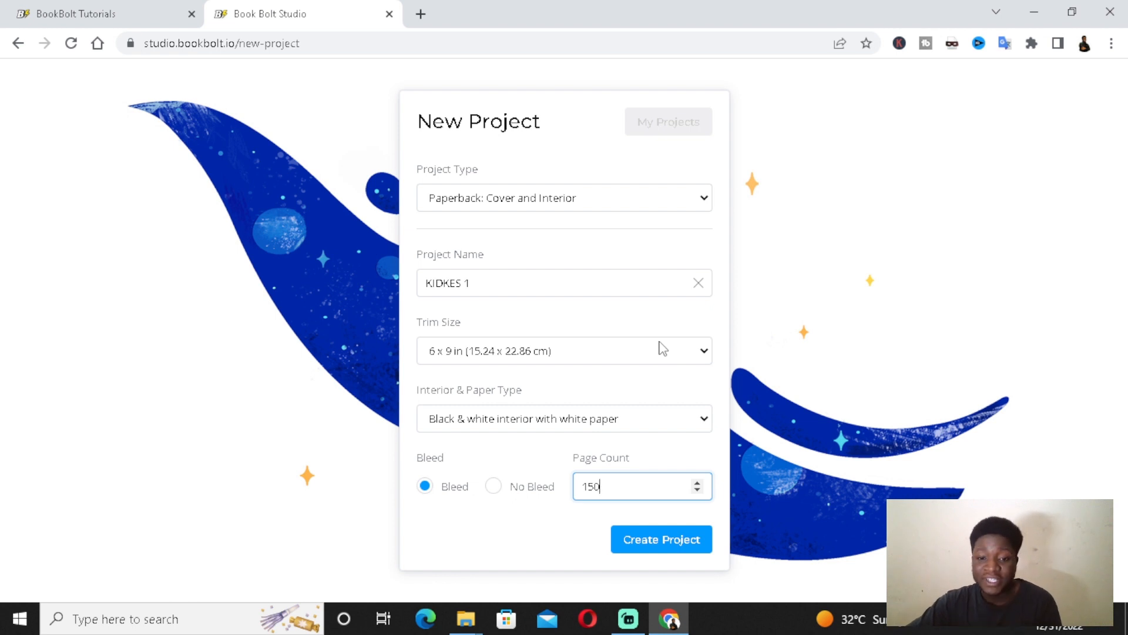
{"action": "left_click", "coordinate": [689, 542]}
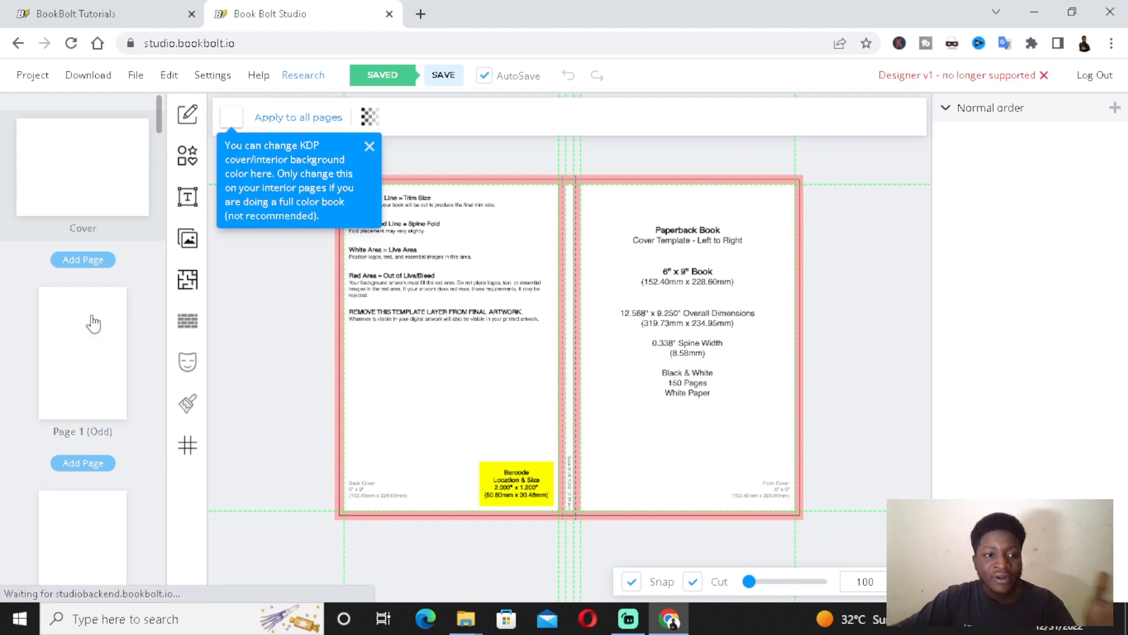
Step: Look through the cover and interior page thumbnails of the new project
{"action": "scroll", "coordinate": [88, 376], "scroll_direction": "down", "scroll_amount": 10}
{"action": "scroll", "coordinate": [87, 406], "scroll_direction": "up", "scroll_amount": 3}
{"action": "scroll", "coordinate": [87, 409], "scroll_direction": "up", "scroll_amount": 7}
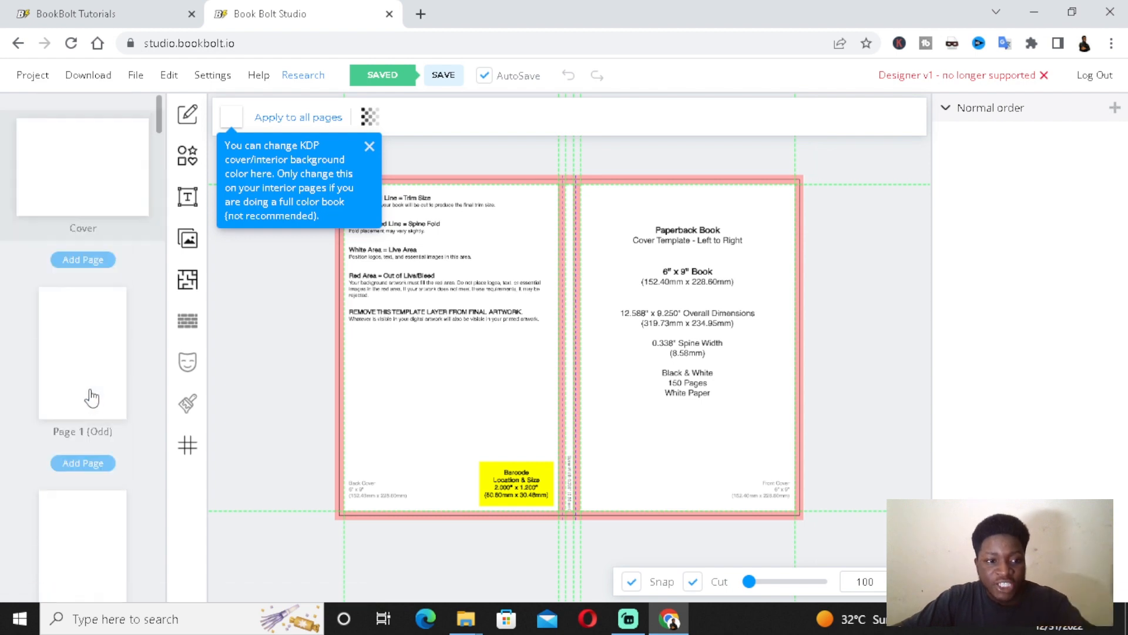
{"action": "scroll", "coordinate": [130, 378], "scroll_direction": "down", "scroll_amount": 8}
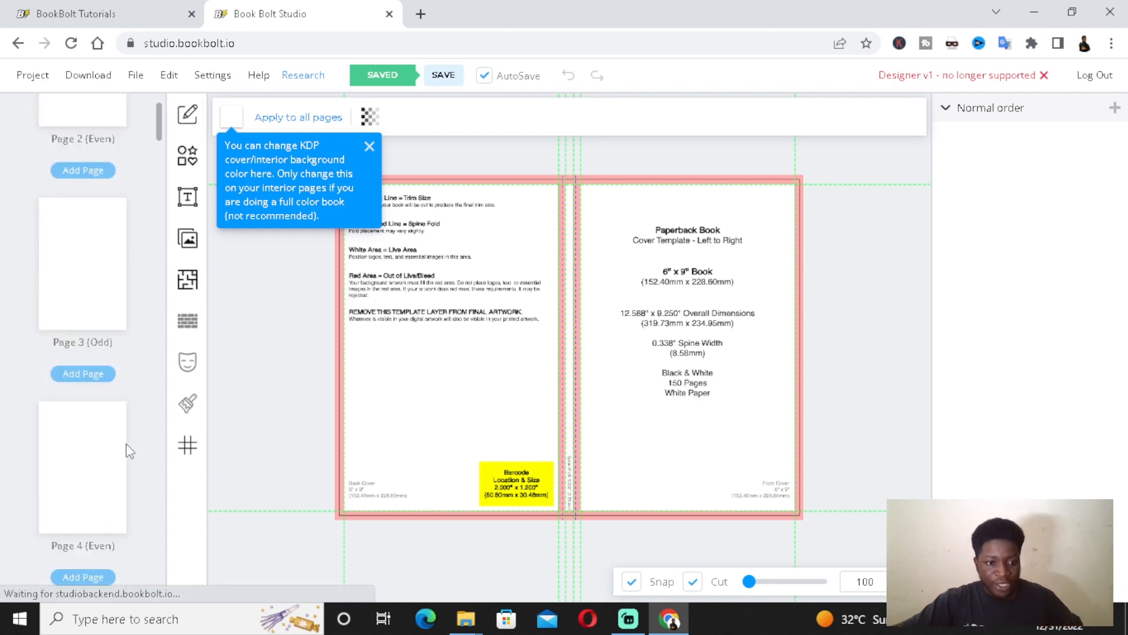
{"action": "scroll", "coordinate": [105, 247], "scroll_direction": "up", "scroll_amount": 3}
{"action": "scroll", "coordinate": [100, 250], "scroll_direction": "up", "scroll_amount": 5}
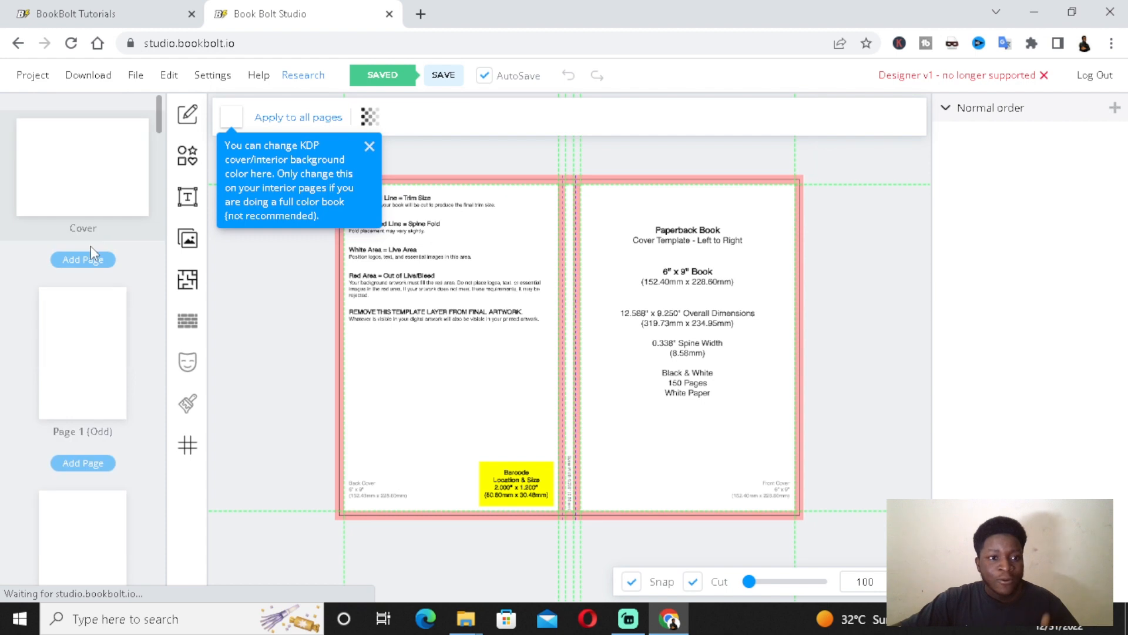
Step: Dismiss the tips about the background color and the layers
{"action": "left_click", "coordinate": [374, 144]}
{"action": "left_click", "coordinate": [927, 111]}
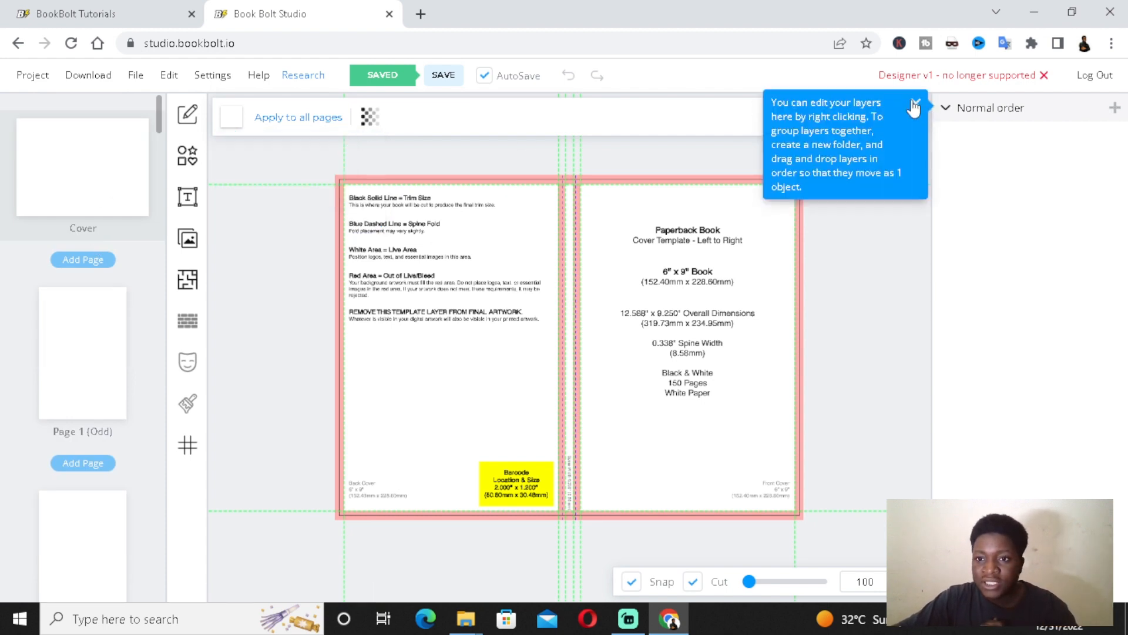
{"action": "left_click", "coordinate": [916, 104]}
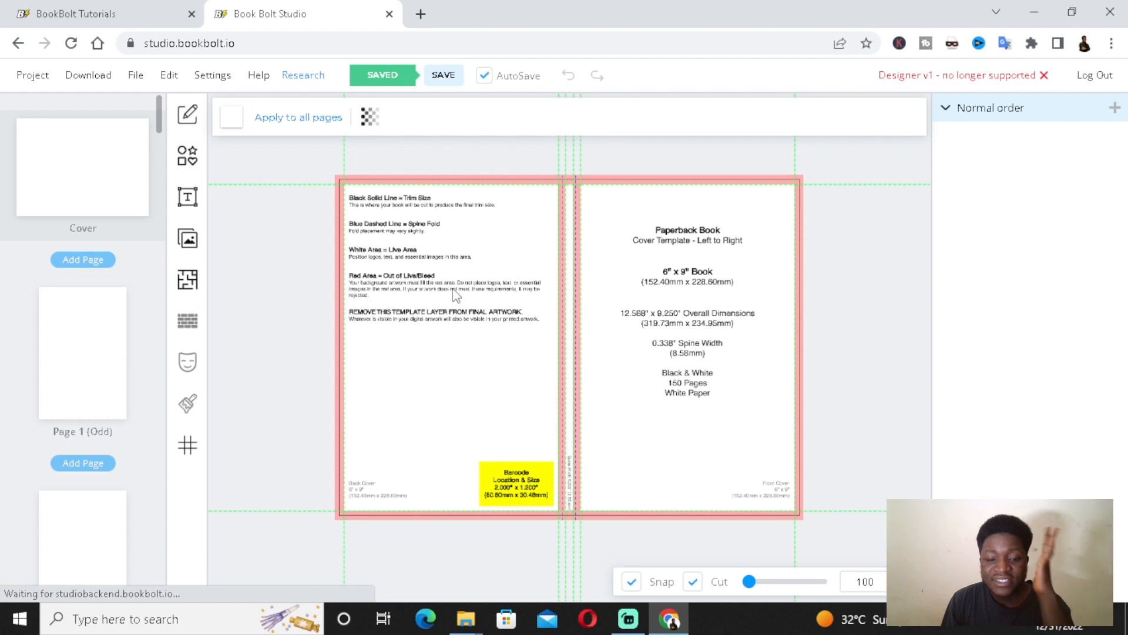
Step: Delete the uploaded pier photo from My Uploads in the image library and display the Pixabay images
{"action": "left_click", "coordinate": [188, 240]}
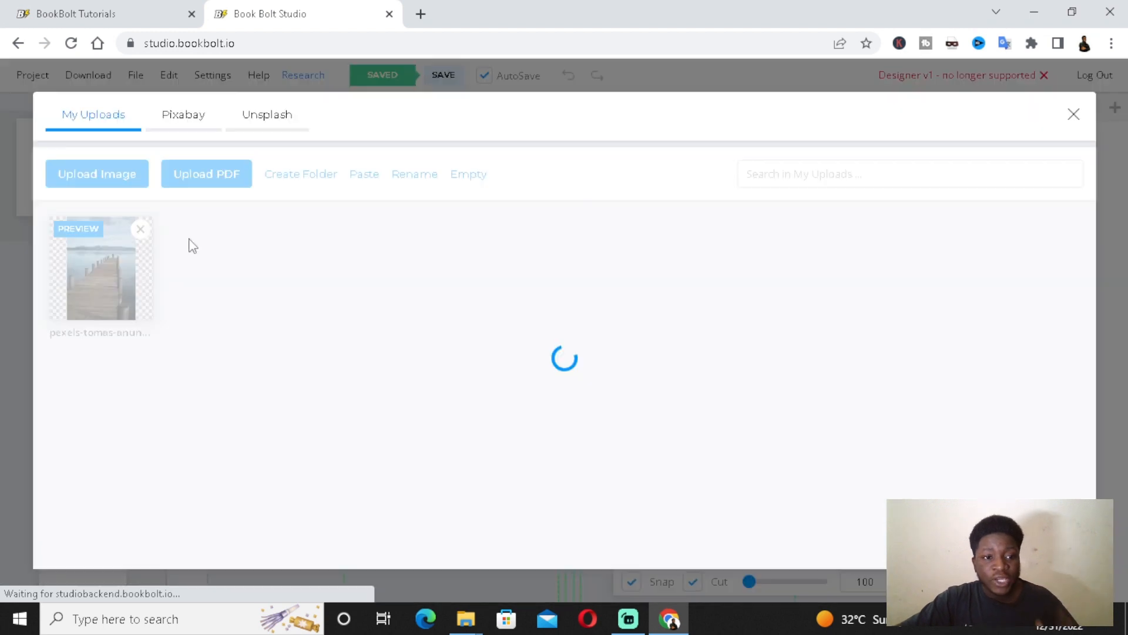
{"action": "left_click", "coordinate": [140, 230]}
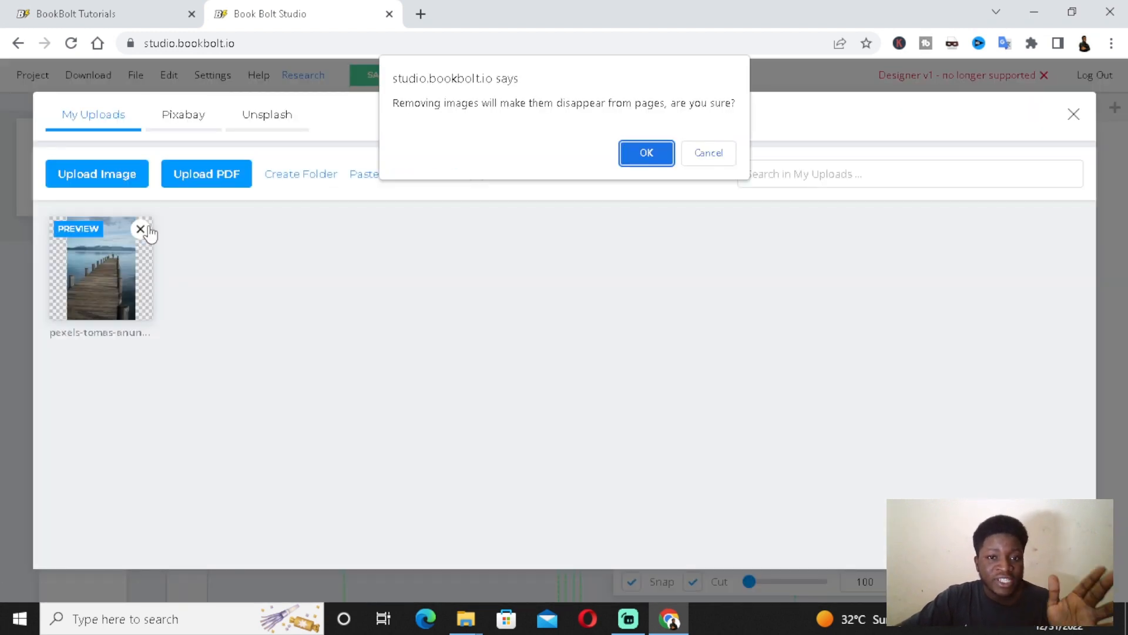
{"action": "left_click", "coordinate": [647, 154]}
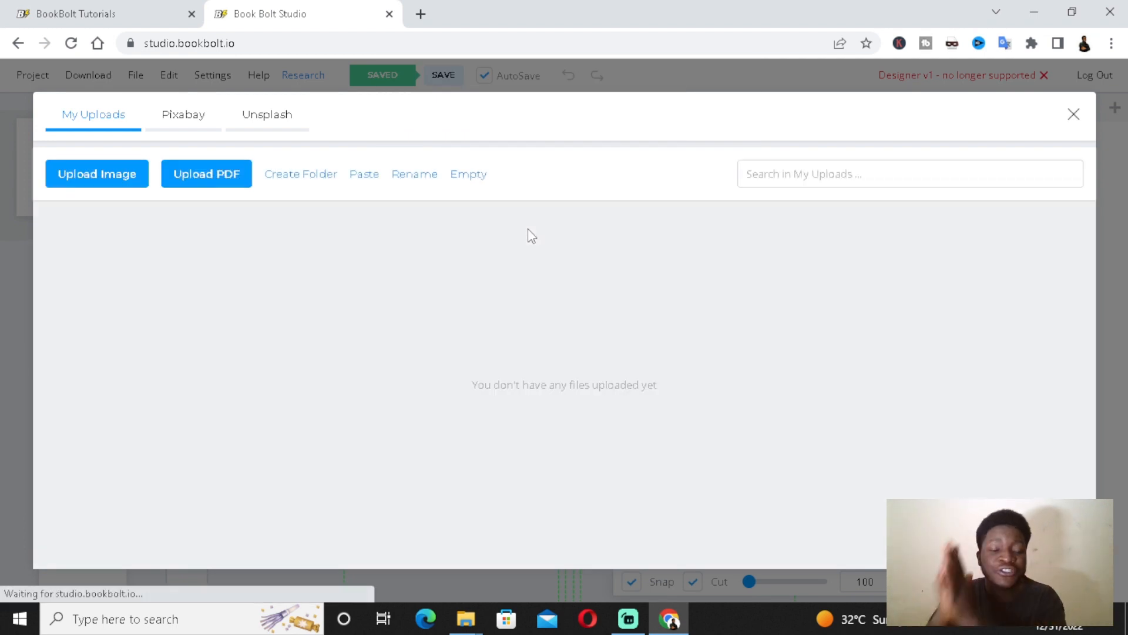
{"action": "left_click", "coordinate": [180, 115]}
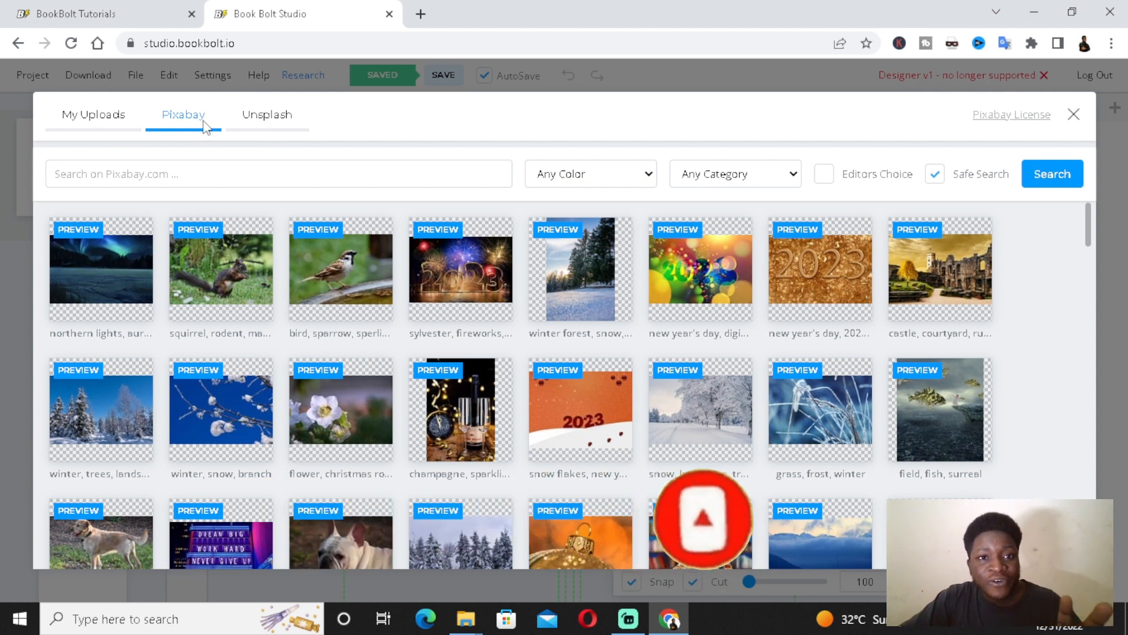
Step: Search the web for Pexels in a new browser tab and open the Pexels website
{"action": "left_click", "coordinate": [429, 20]}
{"action": "type", "text": "PE"}
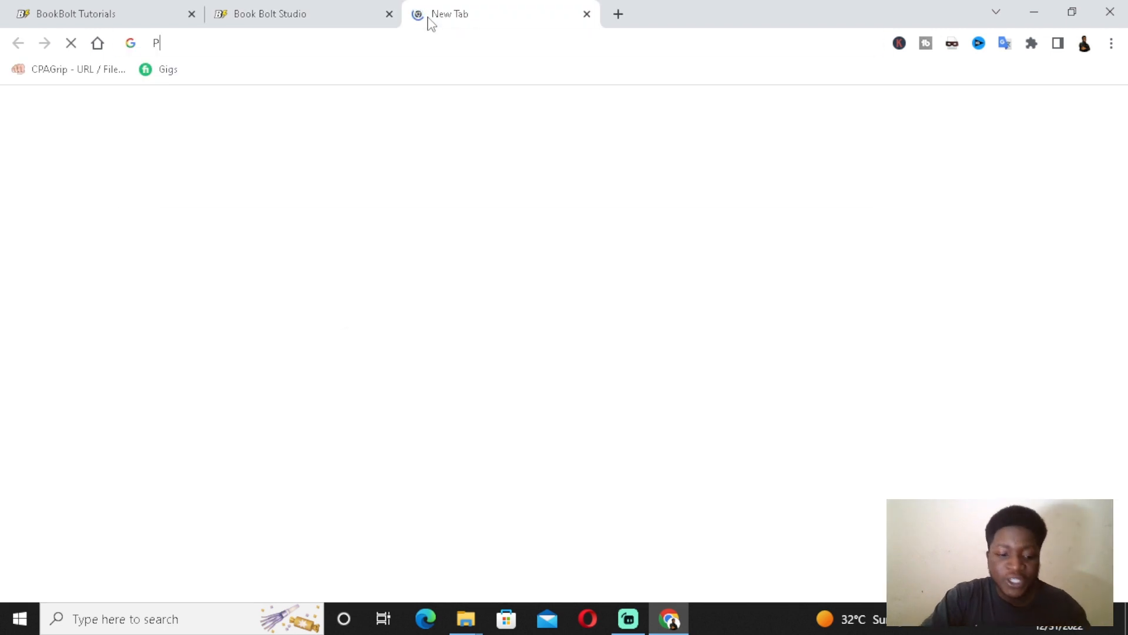
{"action": "key", "text": "BackSpace"}
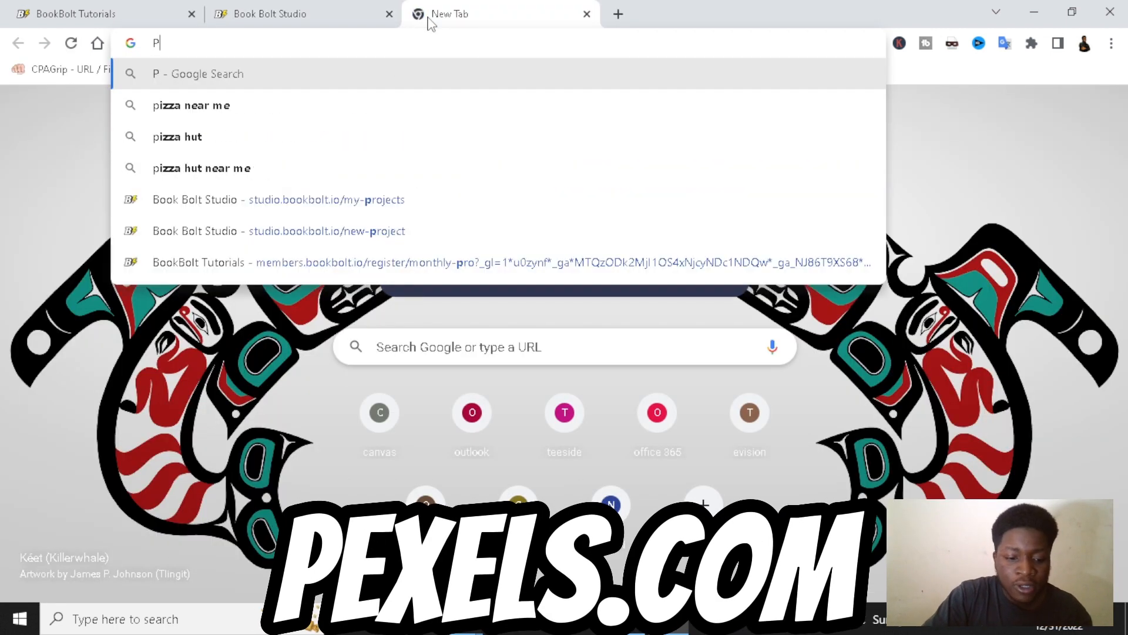
{"action": "type", "text": "exels"}
{"action": "key", "text": "Return"}
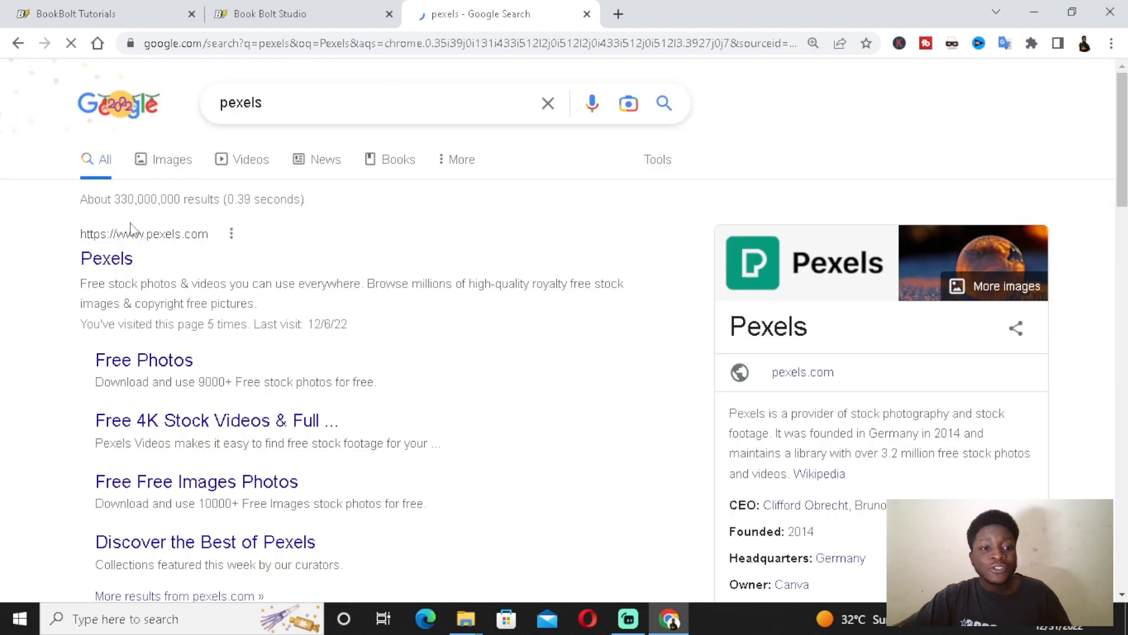
{"action": "left_click", "coordinate": [121, 257]}
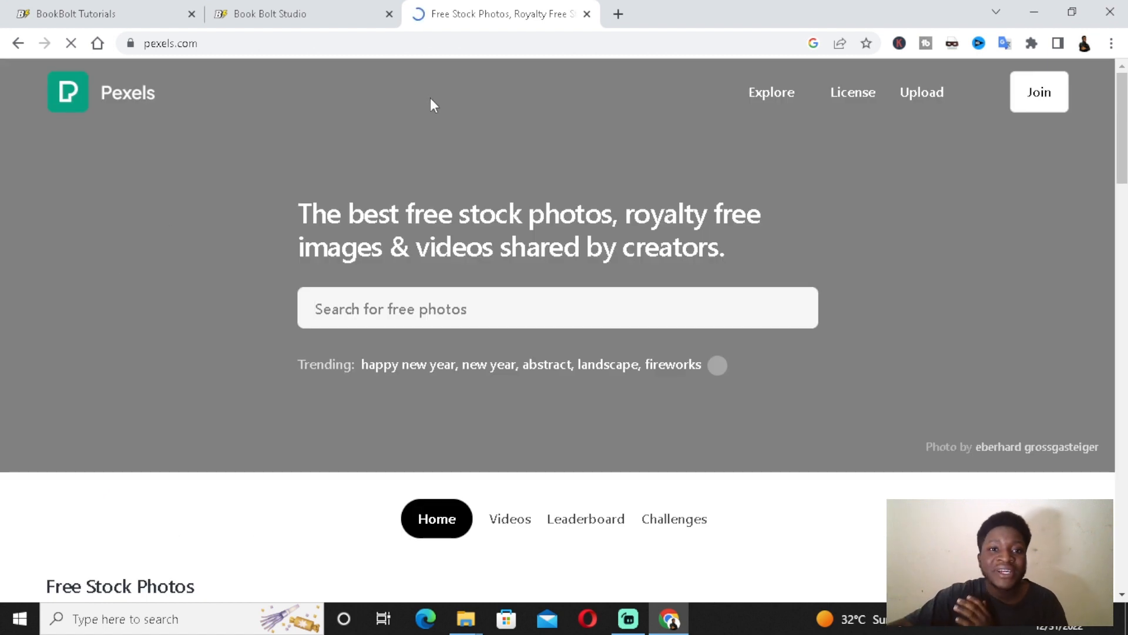
Step: Look through the free stock photos on the Pexels home page and return to Book Bolt Studio
{"action": "left_click", "coordinate": [306, 7]}
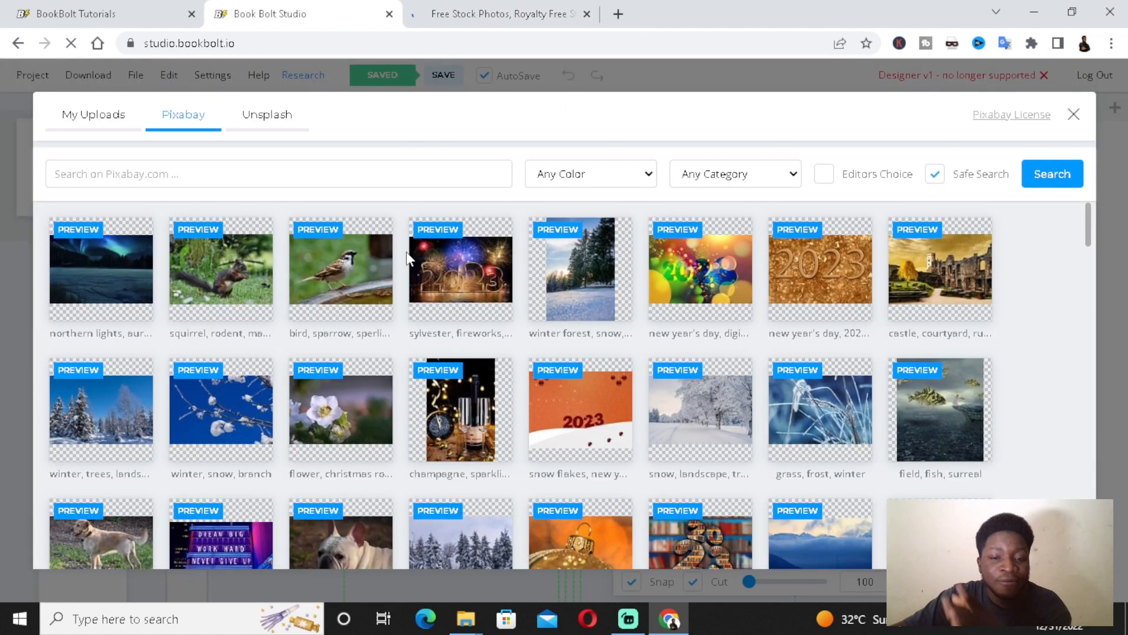
{"action": "left_click", "coordinate": [492, 8]}
{"action": "scroll", "coordinate": [478, 337], "scroll_direction": "down", "scroll_amount": 10}
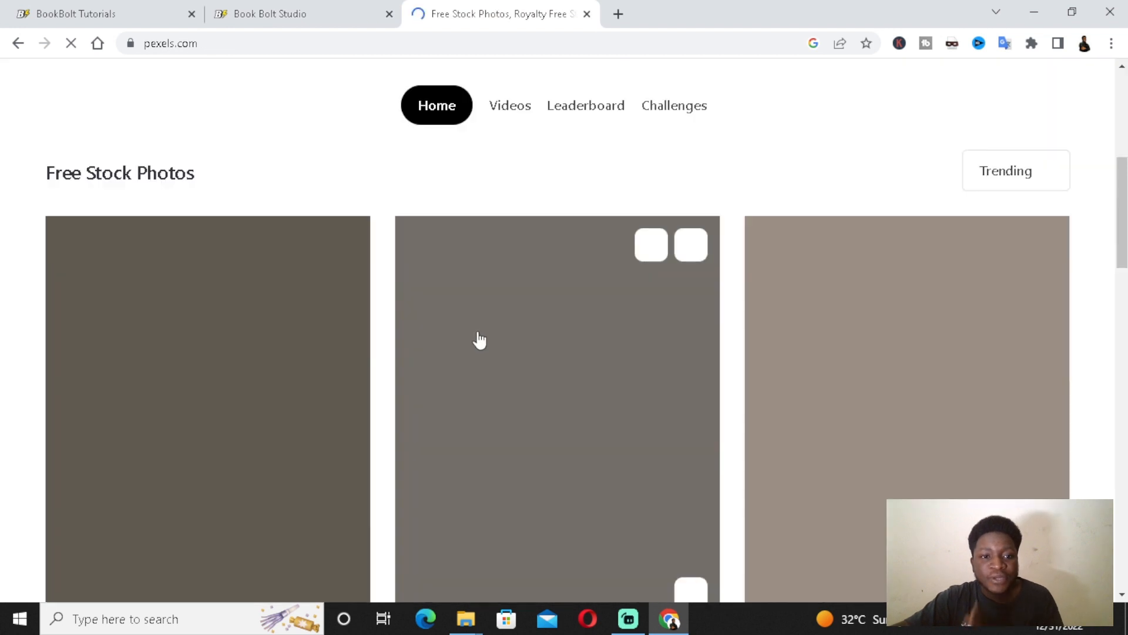
{"action": "scroll", "coordinate": [461, 282], "scroll_direction": "up", "scroll_amount": 10}
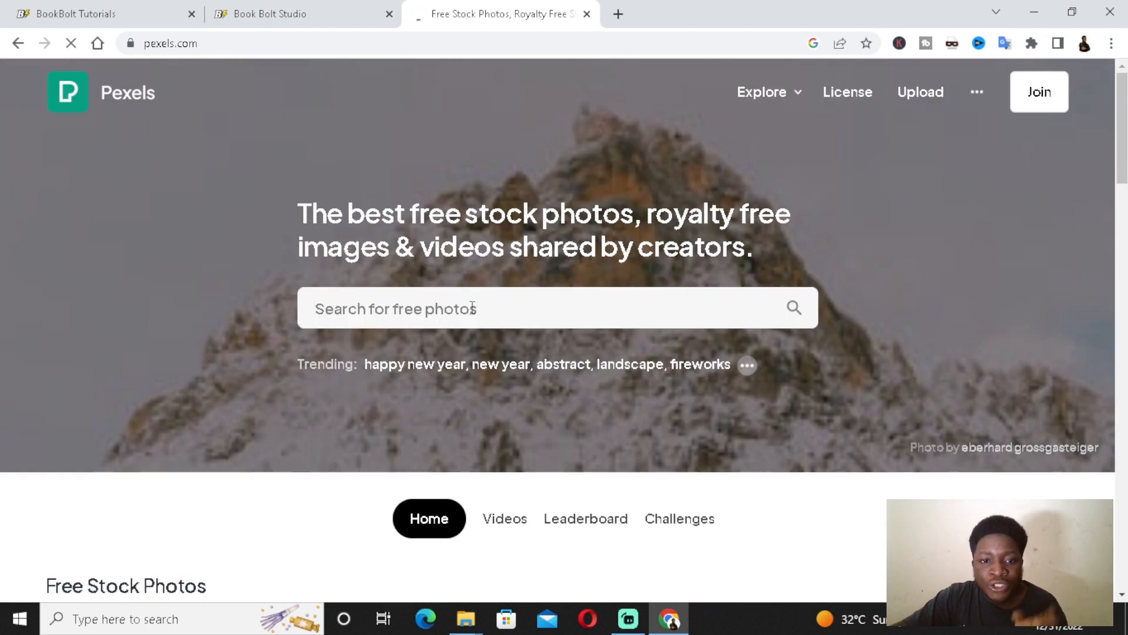
{"action": "scroll", "coordinate": [474, 311], "scroll_direction": "down", "scroll_amount": 10}
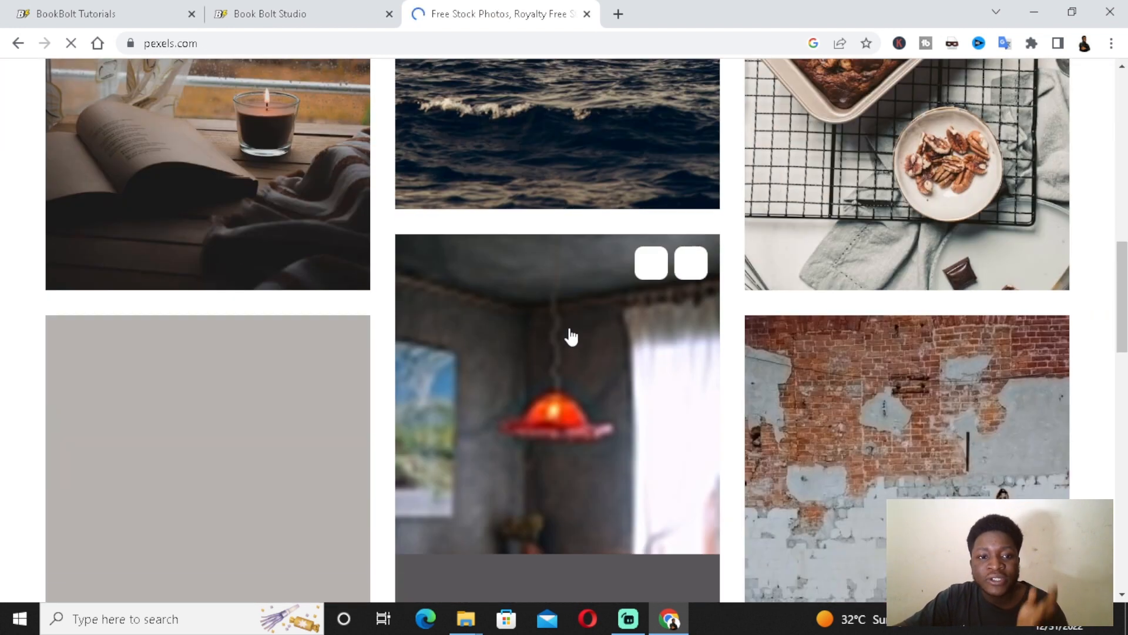
{"action": "scroll", "coordinate": [585, 379], "scroll_direction": "up", "scroll_amount": 5}
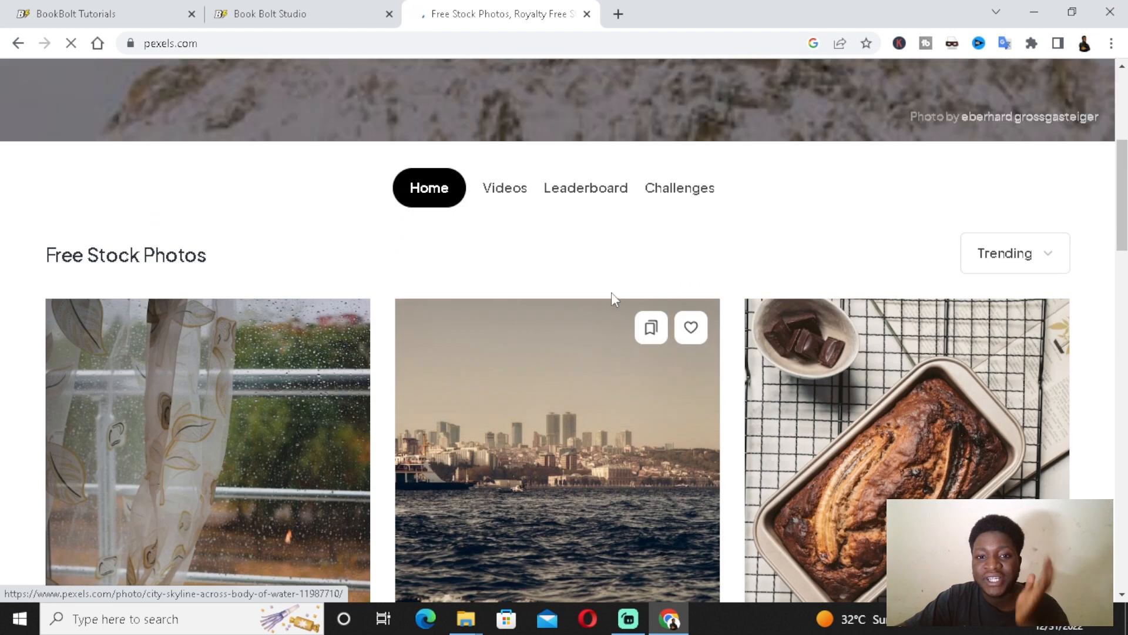
{"action": "left_click", "coordinate": [359, 11]}
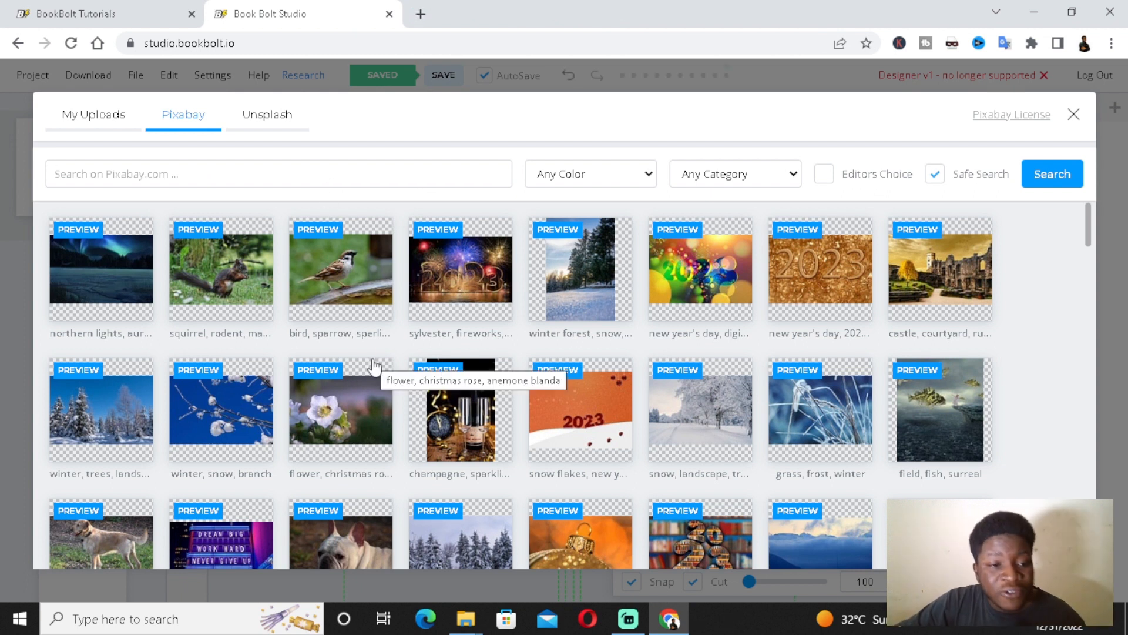
Step: Find the field, trail and foliage photo among the Pixabay images and insert it on the cover
{"action": "scroll", "coordinate": [455, 326], "scroll_direction": "down", "scroll_amount": 4}
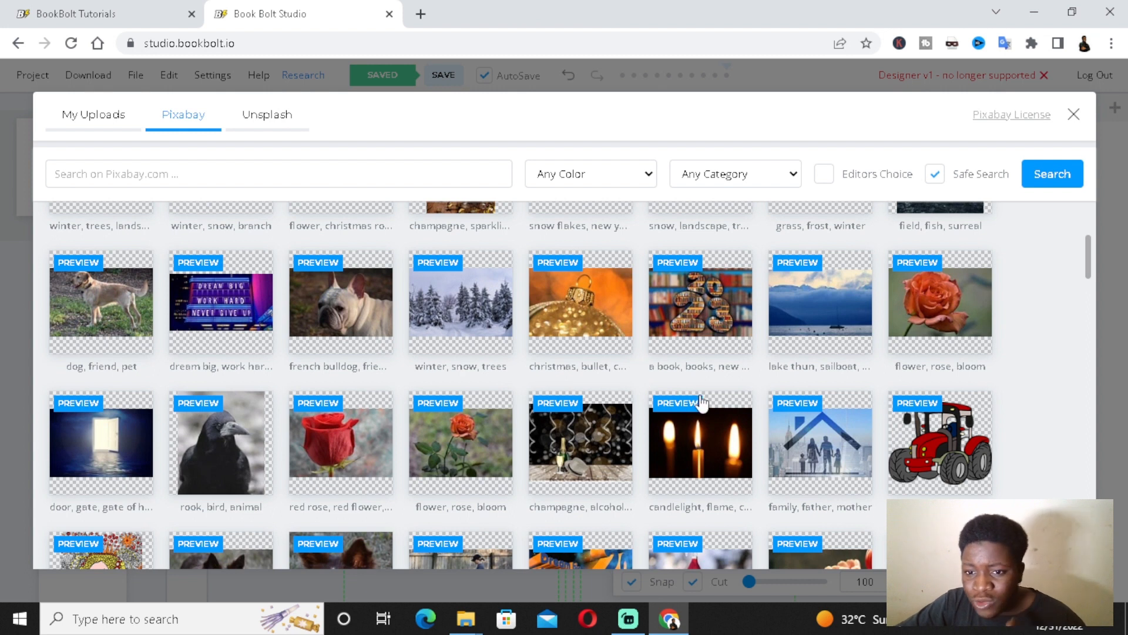
{"action": "scroll", "coordinate": [711, 411], "scroll_direction": "down", "scroll_amount": 3}
{"action": "scroll", "coordinate": [625, 365], "scroll_direction": "down", "scroll_amount": 5}
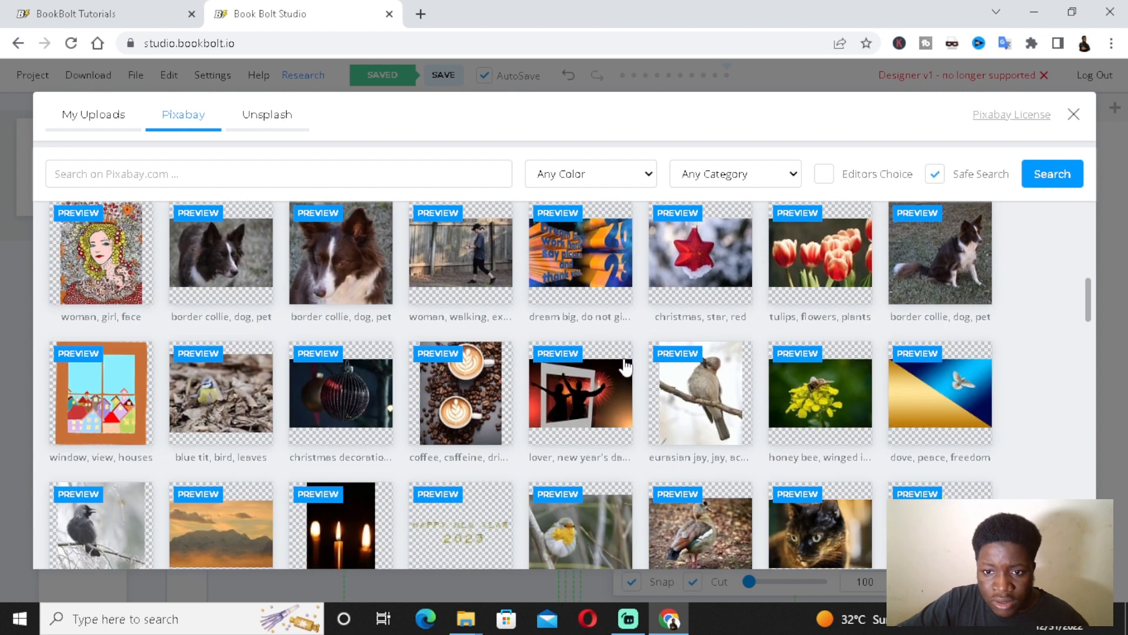
{"action": "scroll", "coordinate": [682, 388], "scroll_direction": "down", "scroll_amount": 10}
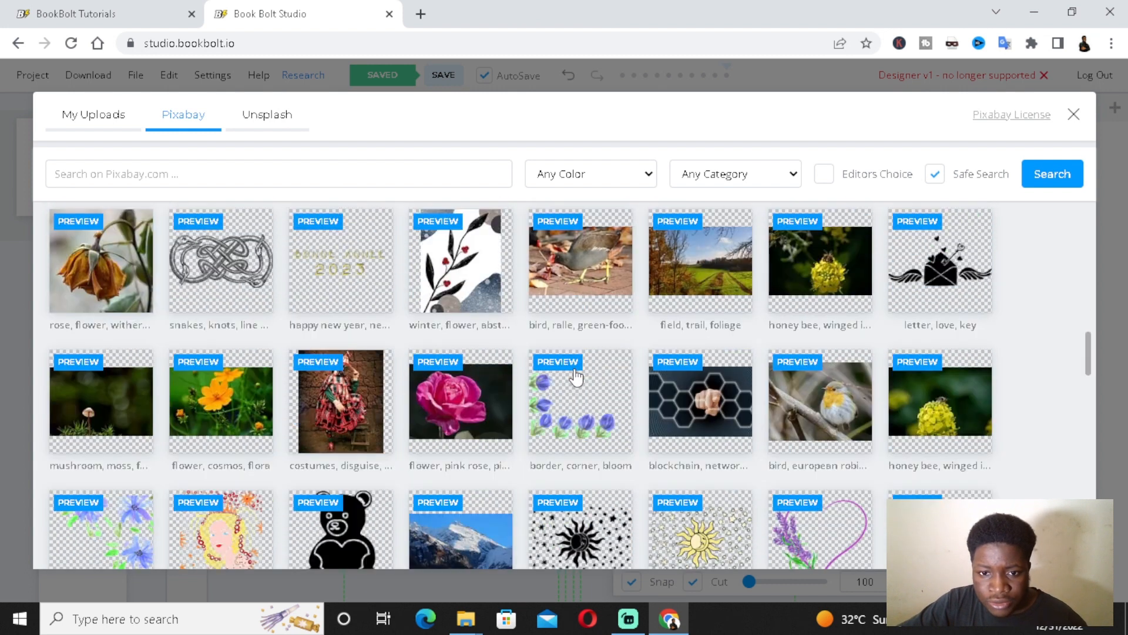
{"action": "scroll", "coordinate": [611, 391], "scroll_direction": "up", "scroll_amount": 5}
{"action": "scroll", "coordinate": [714, 276], "scroll_direction": "up", "scroll_amount": 2}
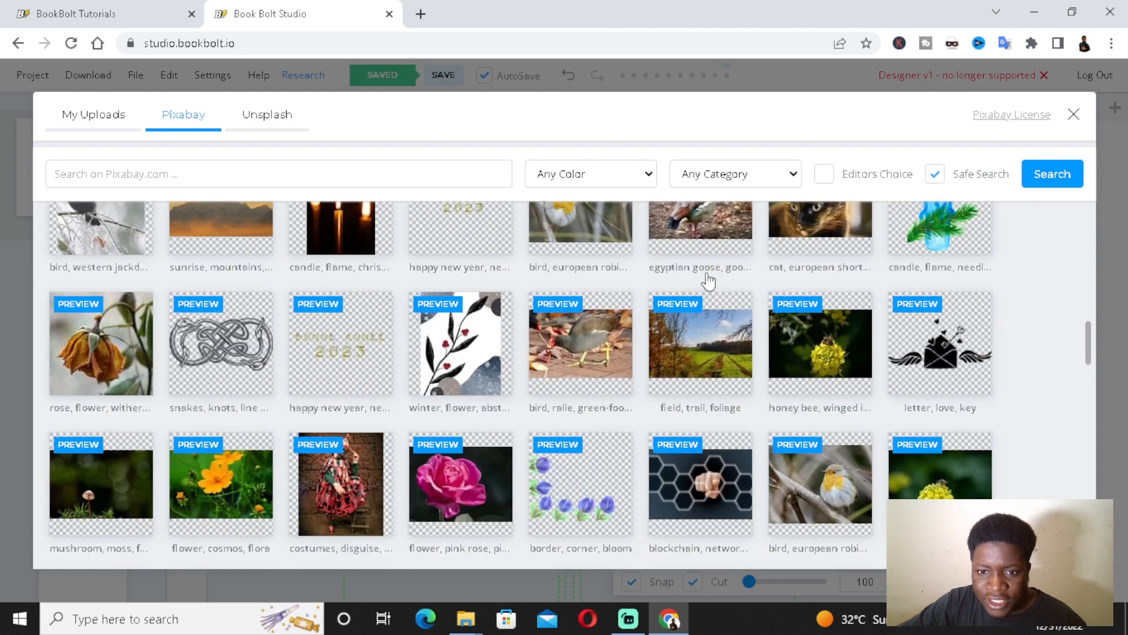
{"action": "left_click", "coordinate": [723, 356]}
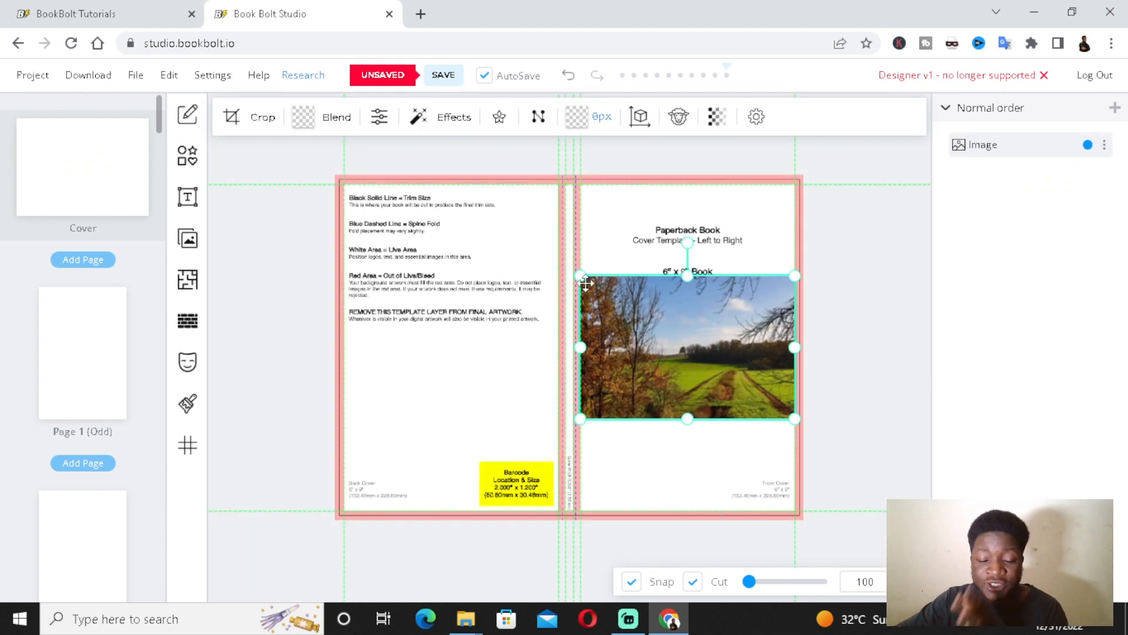
{"action": "mouse_move", "coordinate": [580, 276]}
{"action": "left_mouse_down"}
{"action": "mouse_move", "coordinate": [424, 228]}
{"action": "mouse_move", "coordinate": [565, 265]}
{"action": "left_mouse_up"}
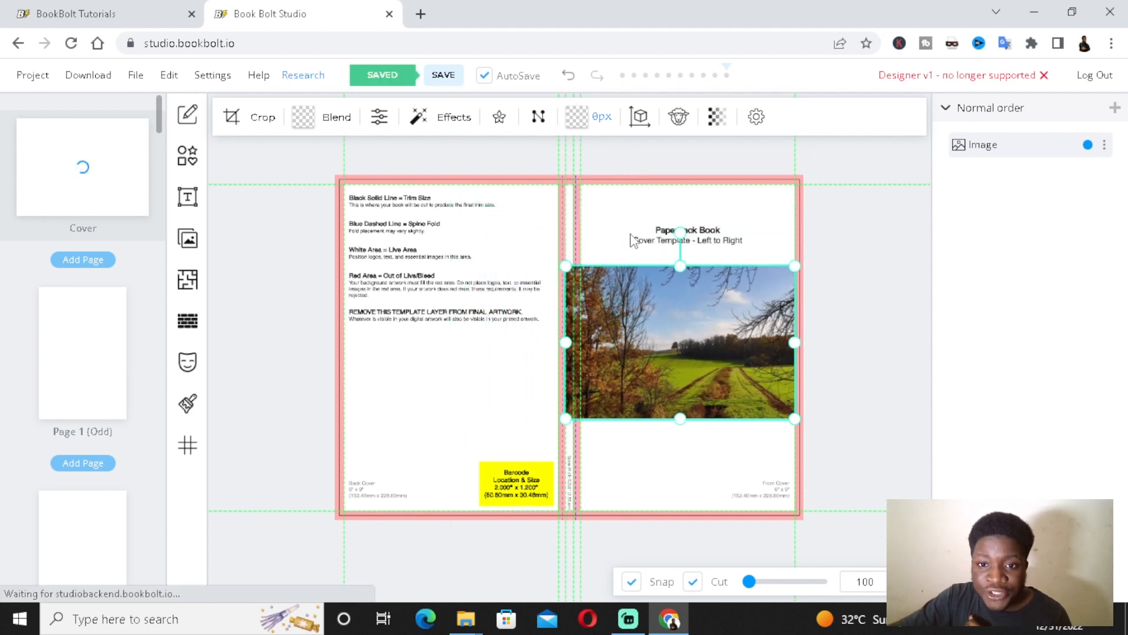
{"action": "left_click_drag", "start_coordinate": [687, 269], "coordinate": [697, 217]}
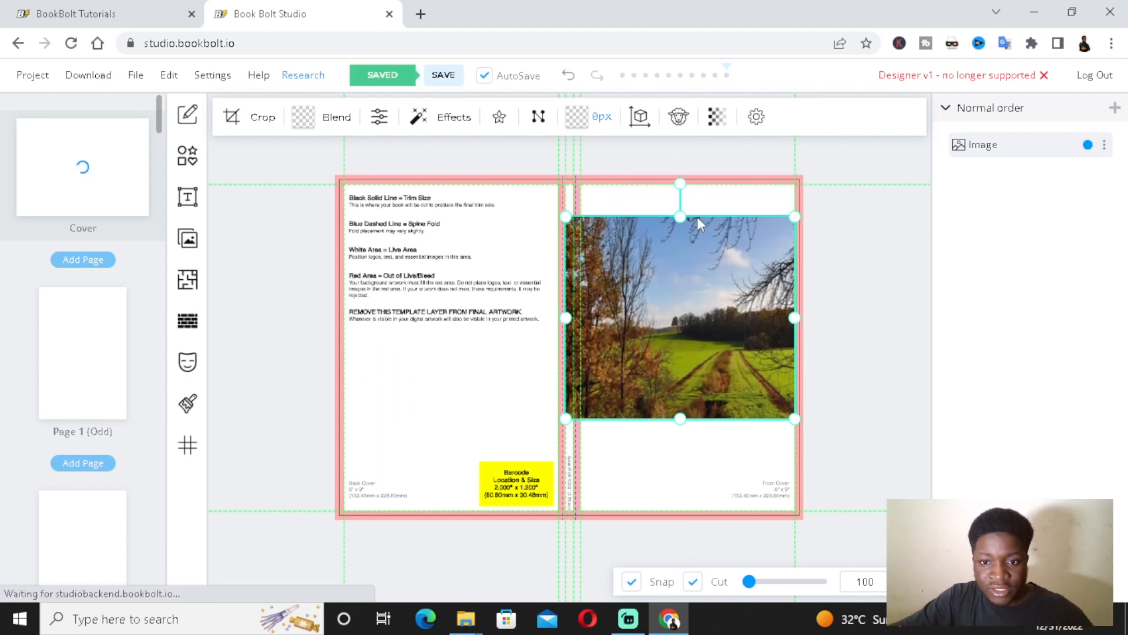
{"action": "key", "text": "Delete"}
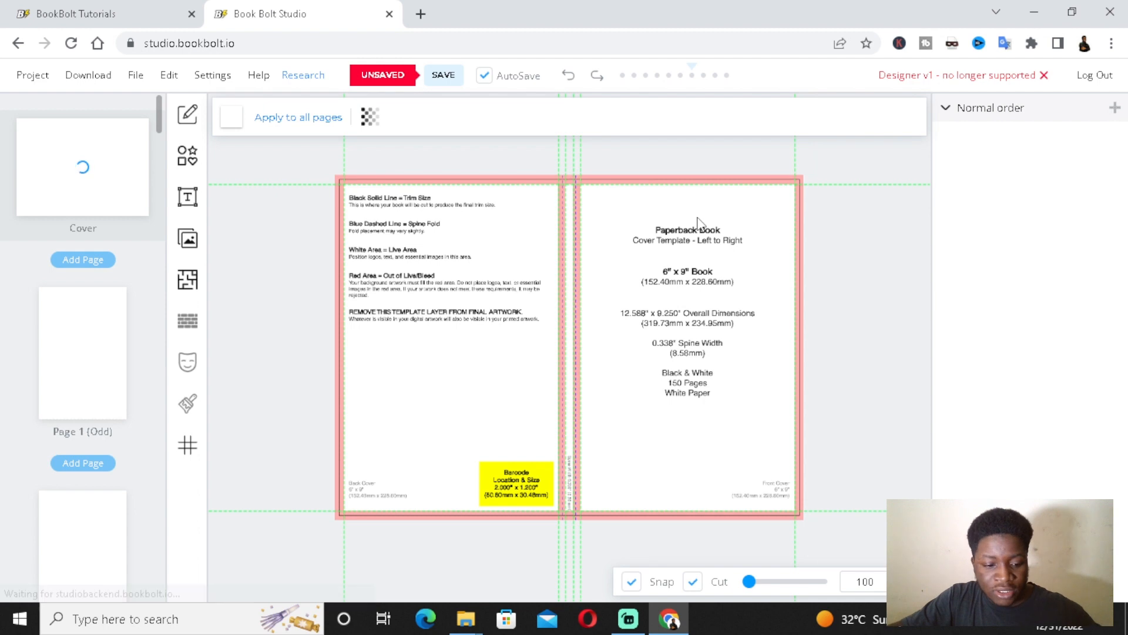
{"action": "key", "text": "ctrl+y"}
Step: Enlarge the field photo proportionally and reposition it so it spans the back cover, spine and front cover
{"action": "left_click", "coordinate": [701, 360]}
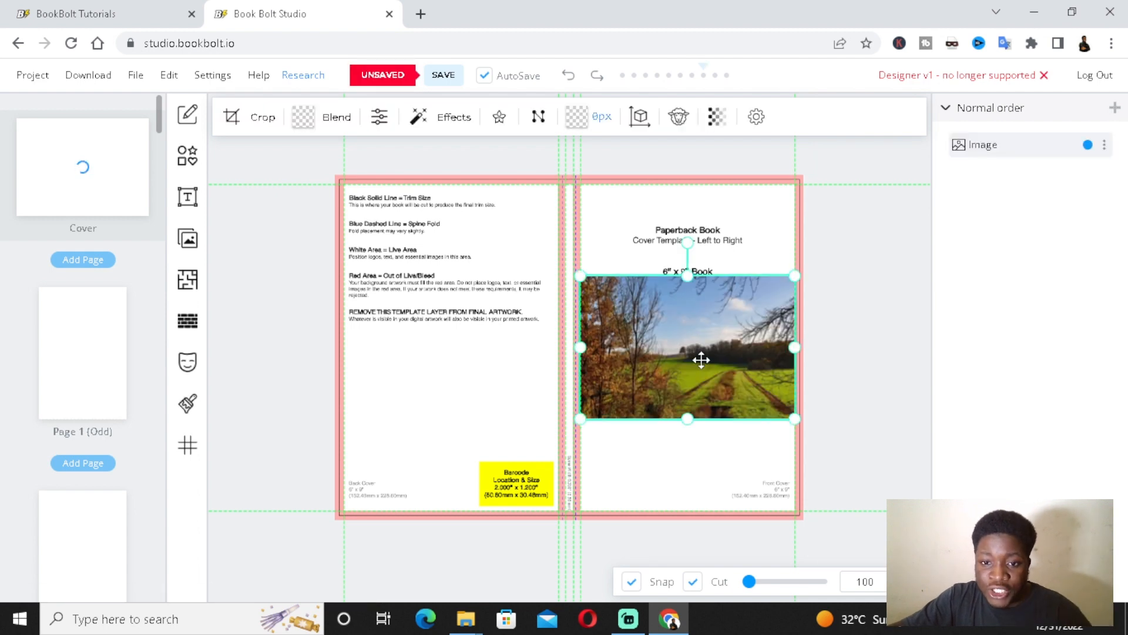
{"action": "left_click_drag", "start_coordinate": [578, 271], "coordinate": [338, 178]}
{"action": "left_click_drag", "start_coordinate": [642, 293], "coordinate": [643, 329]}
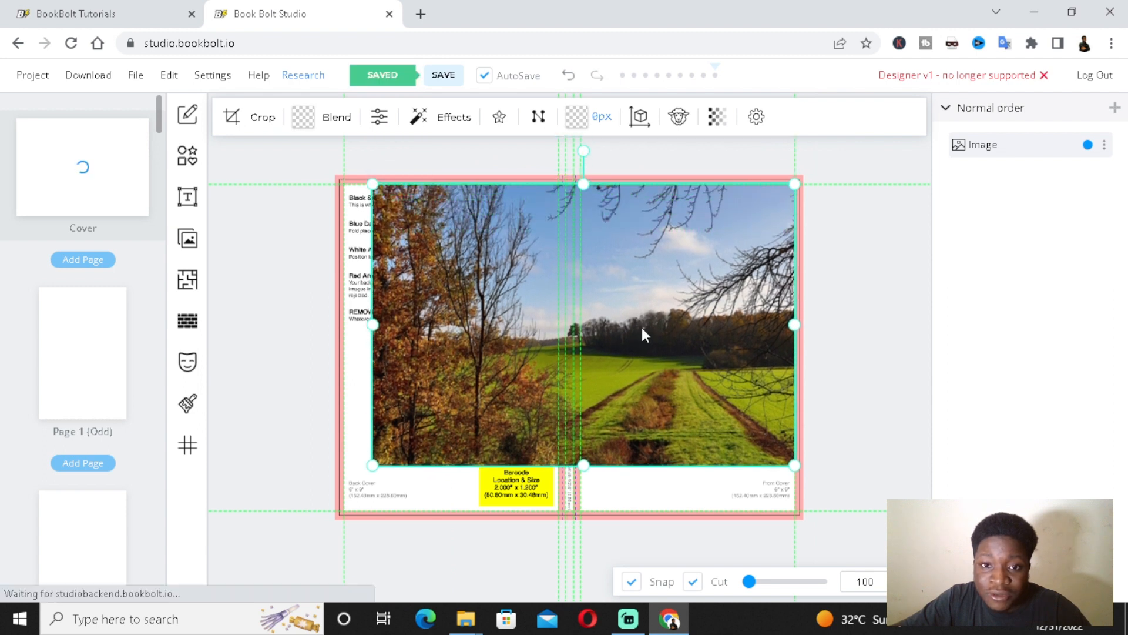
{"action": "left_click_drag", "start_coordinate": [372, 185], "coordinate": [301, 138]}
{"action": "left_click_drag", "start_coordinate": [622, 294], "coordinate": [629, 333]}
{"action": "left_click_drag", "start_coordinate": [306, 171], "coordinate": [270, 147]}
{"action": "left_click_drag", "start_coordinate": [583, 301], "coordinate": [604, 322]}
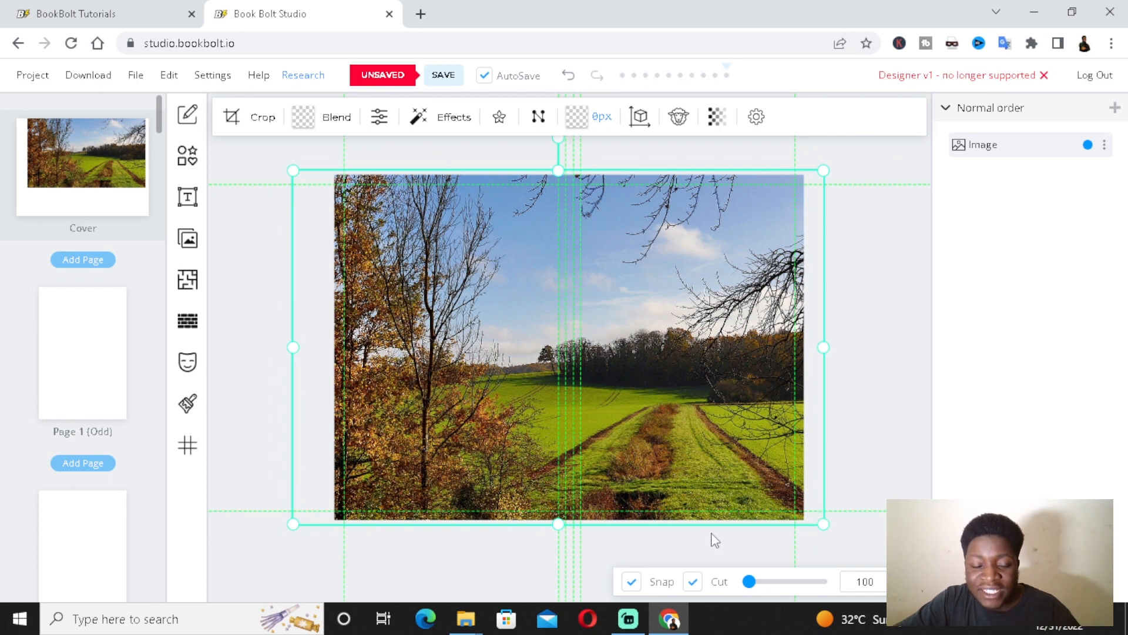
Step: Shift the field photo toward the front cover and enlarge it slightly to fill the back cover's outer bleed, then deselect it
{"action": "left_click_drag", "start_coordinate": [652, 387], "coordinate": [650, 386]}
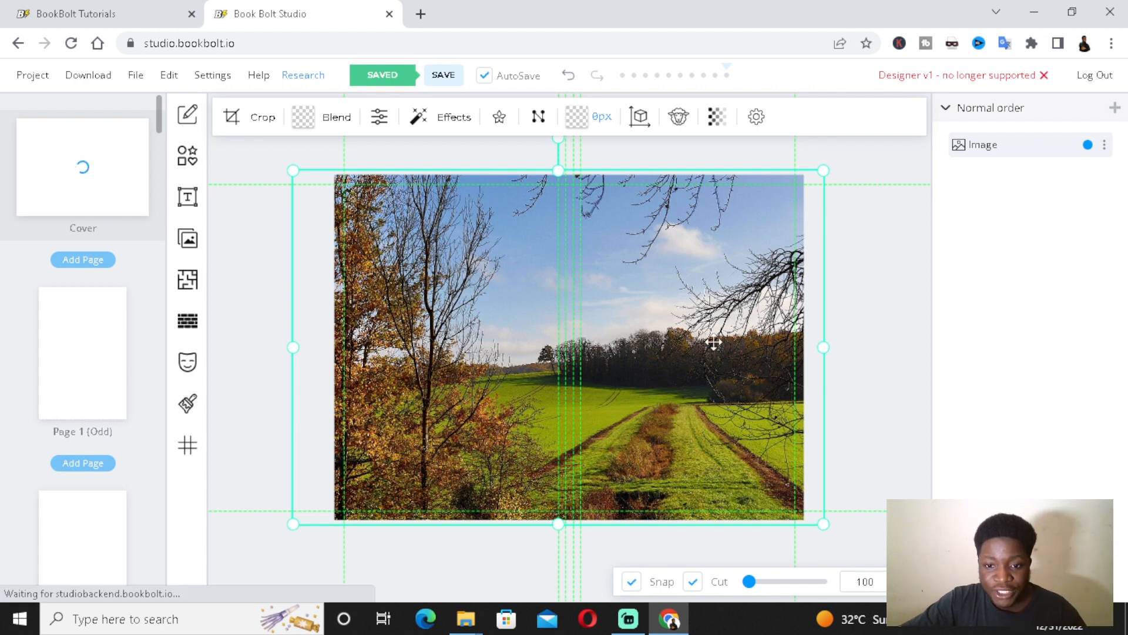
{"action": "left_click_drag", "start_coordinate": [703, 349], "coordinate": [750, 351]}
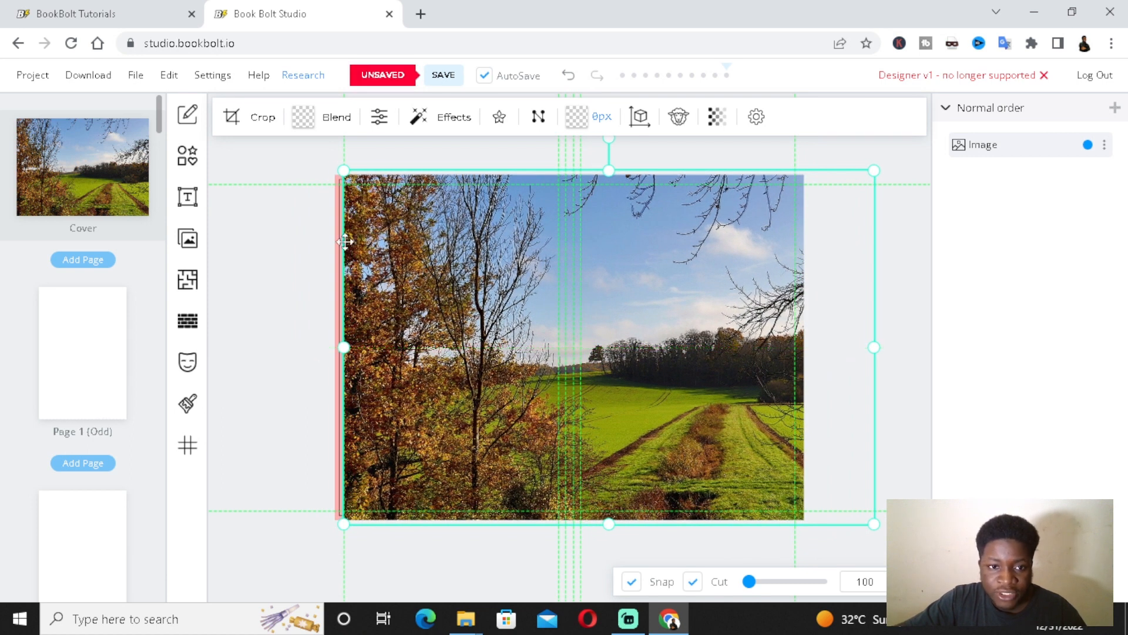
{"action": "left_click_drag", "start_coordinate": [344, 169], "coordinate": [330, 161]}
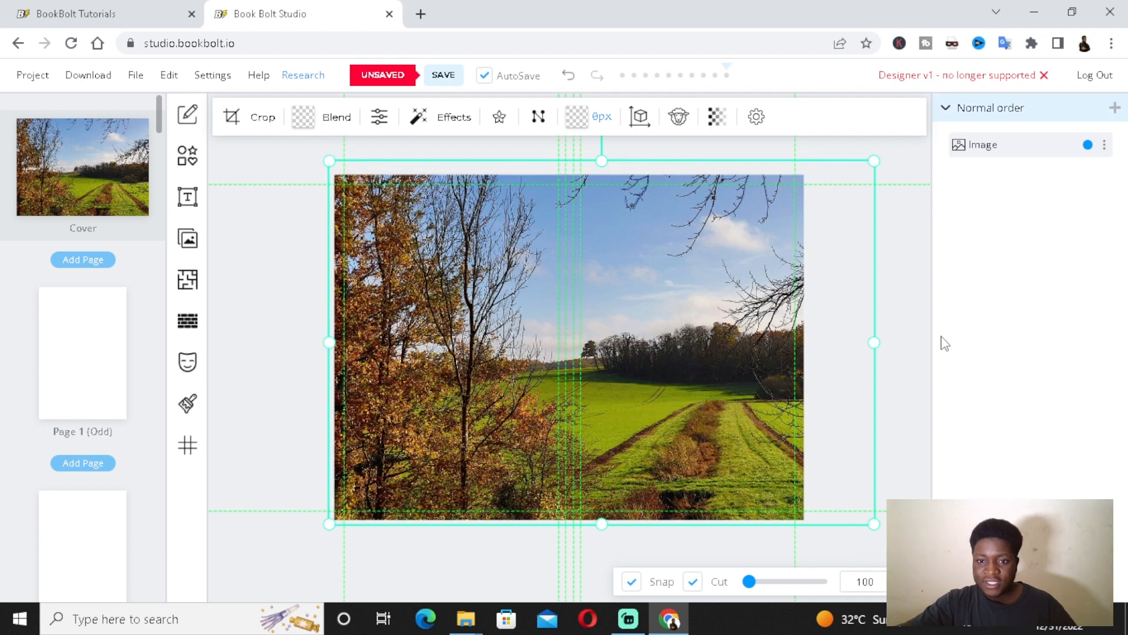
{"action": "left_click", "coordinate": [892, 324]}
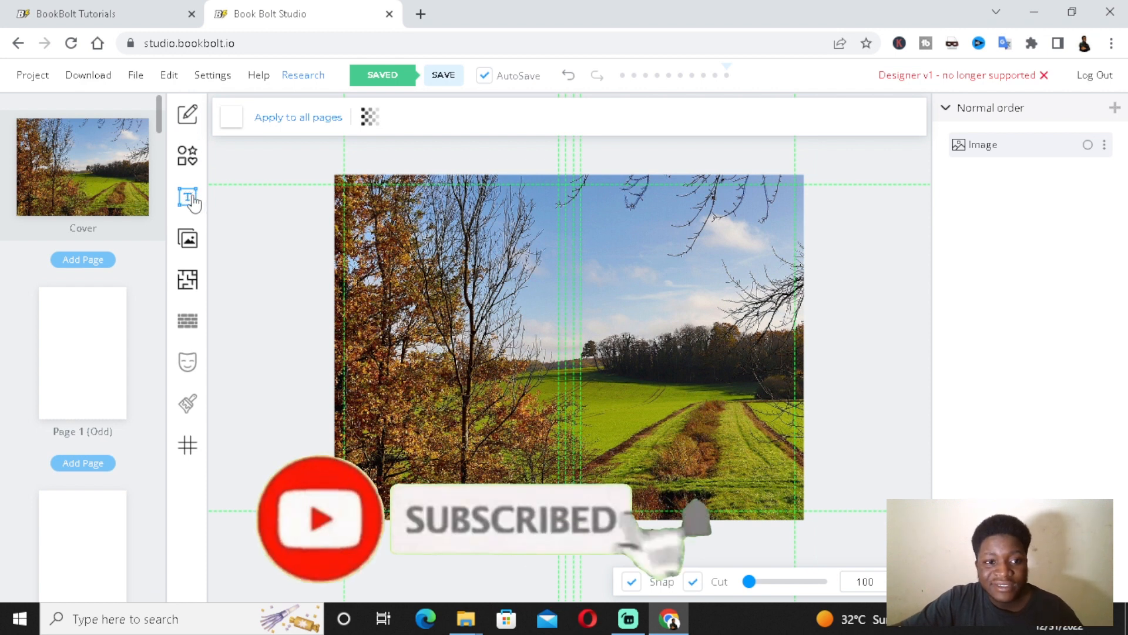
Step: Add a text with variants to the cover and set its font to Abril Fatface
{"action": "left_click", "coordinate": [192, 201]}
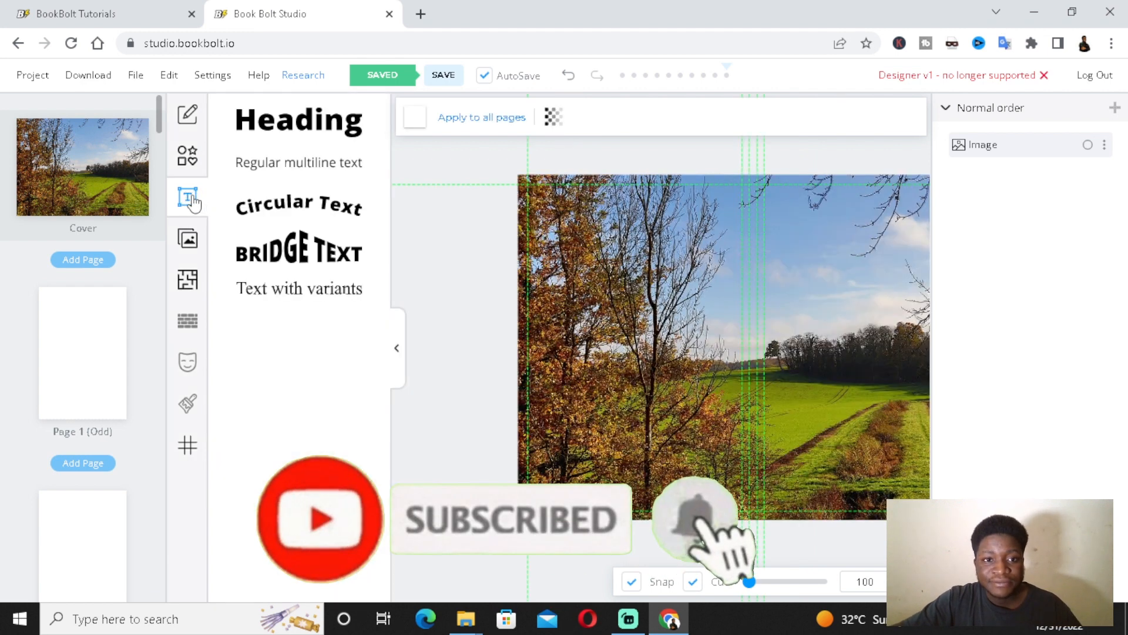
{"action": "left_click", "coordinate": [314, 294]}
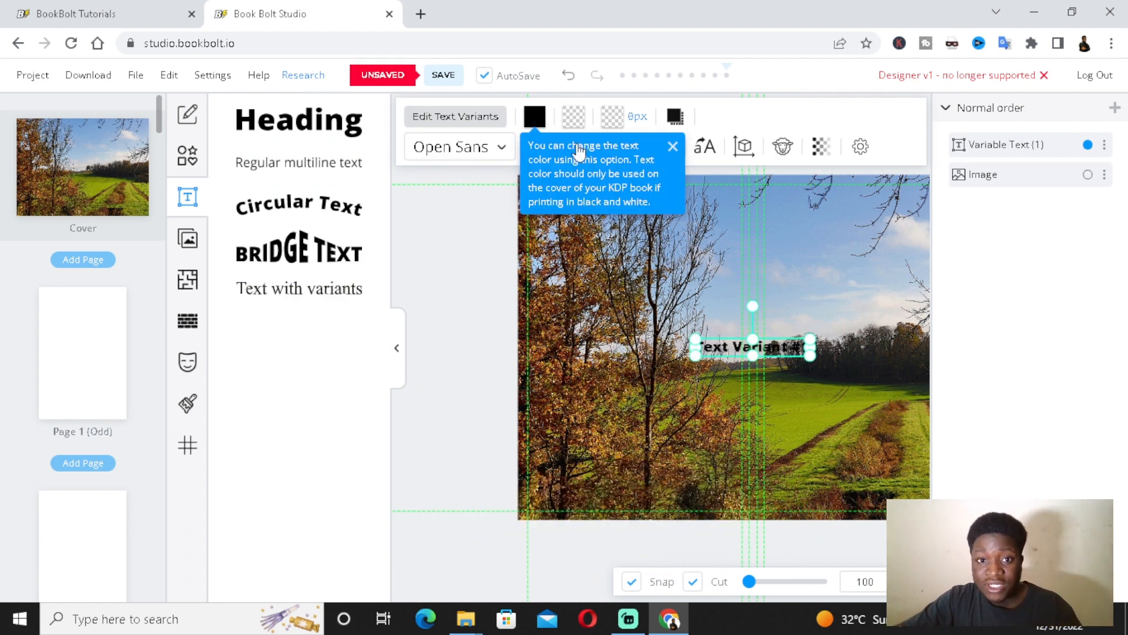
{"action": "left_click", "coordinate": [501, 152]}
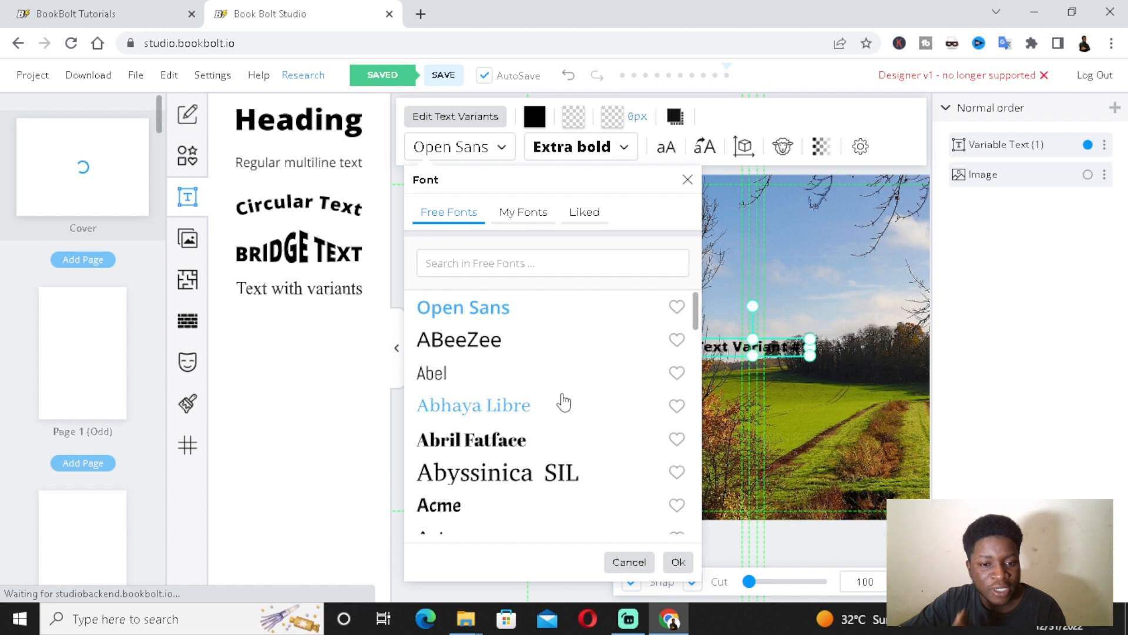
{"action": "scroll", "coordinate": [552, 400], "scroll_direction": "down", "scroll_amount": 3}
{"action": "scroll", "coordinate": [562, 433], "scroll_direction": "up", "scroll_amount": 3}
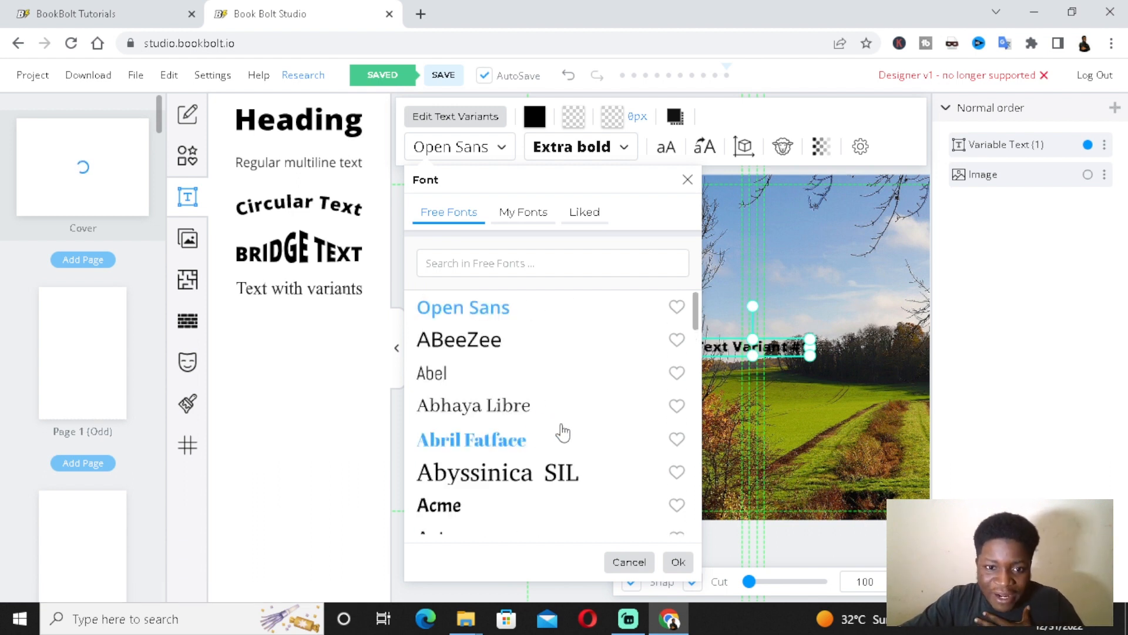
{"action": "scroll", "coordinate": [496, 355], "scroll_direction": "down", "scroll_amount": 3}
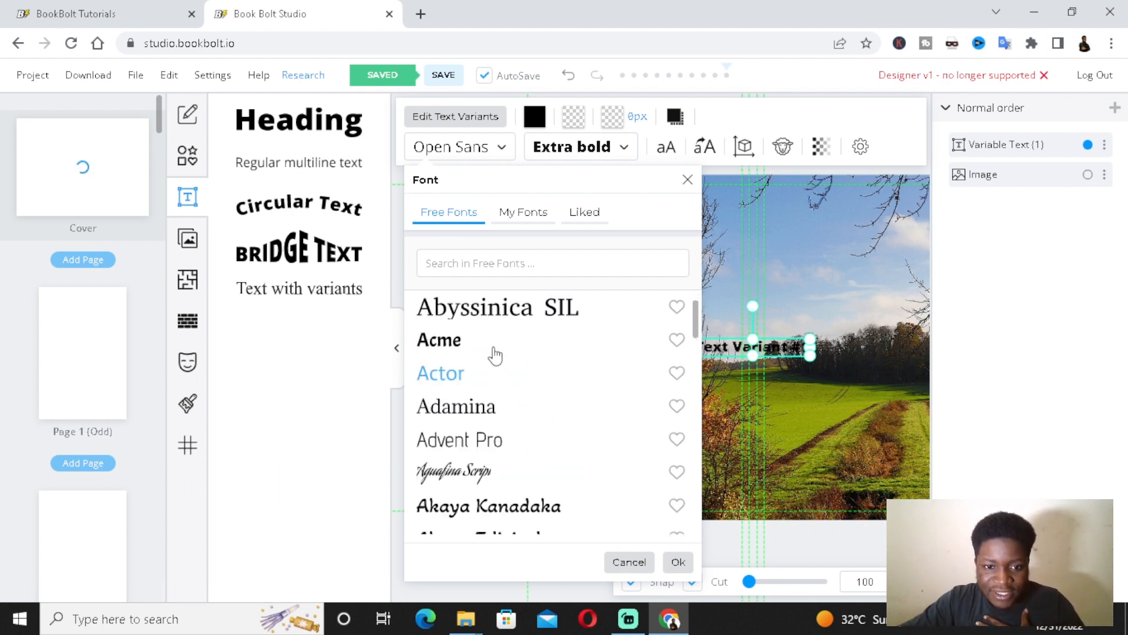
{"action": "scroll", "coordinate": [495, 355], "scroll_direction": "up", "scroll_amount": 3}
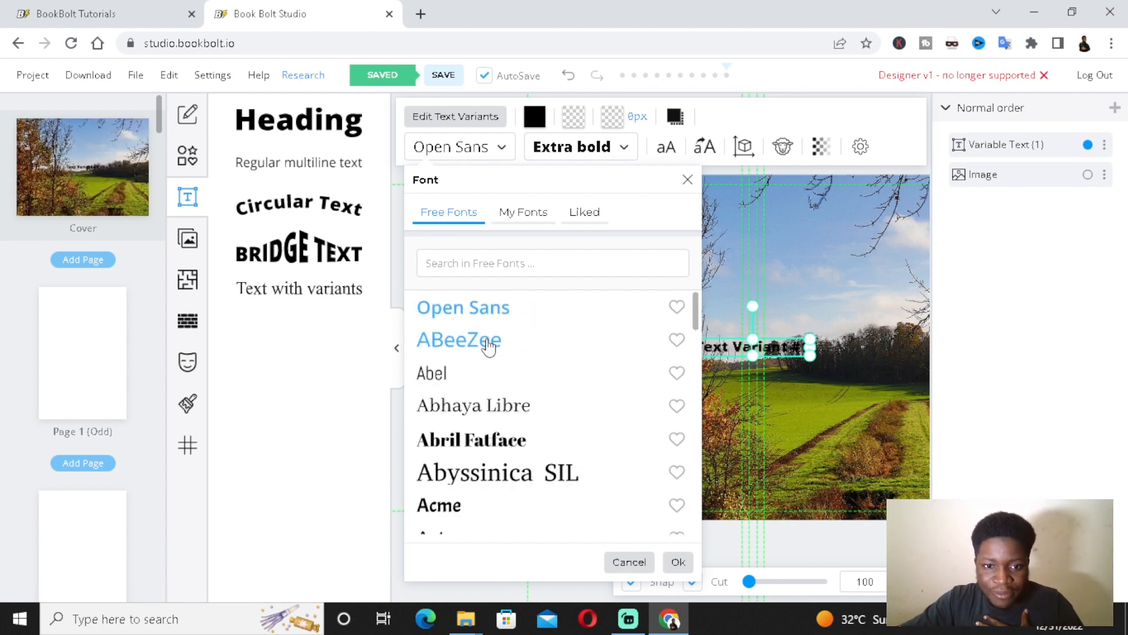
{"action": "left_click", "coordinate": [503, 445]}
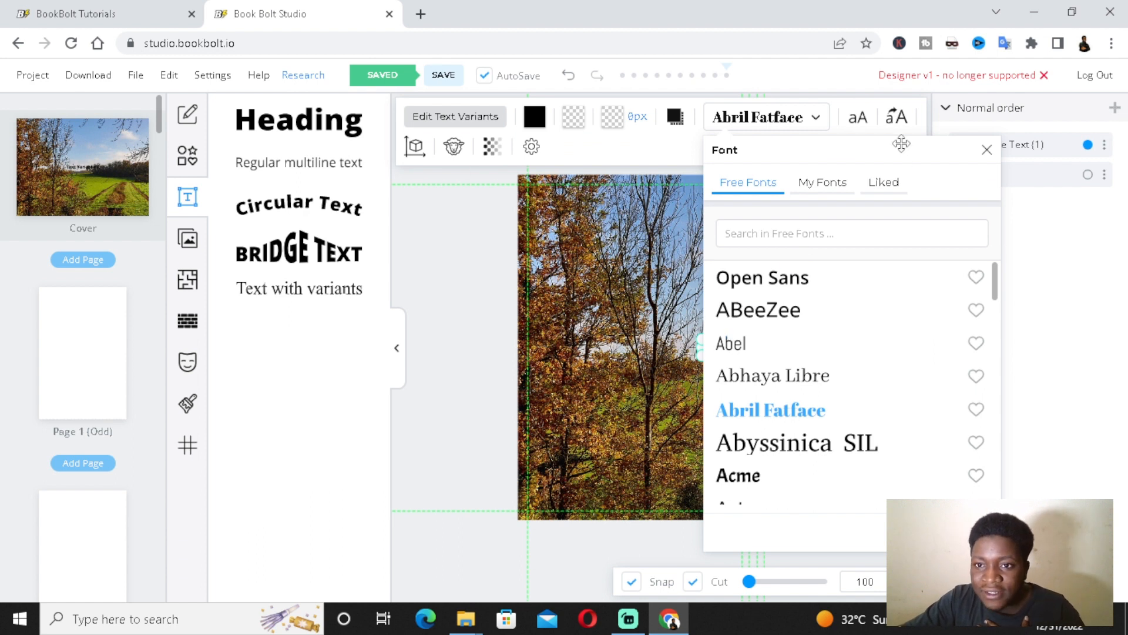
{"action": "left_click", "coordinate": [985, 154]}
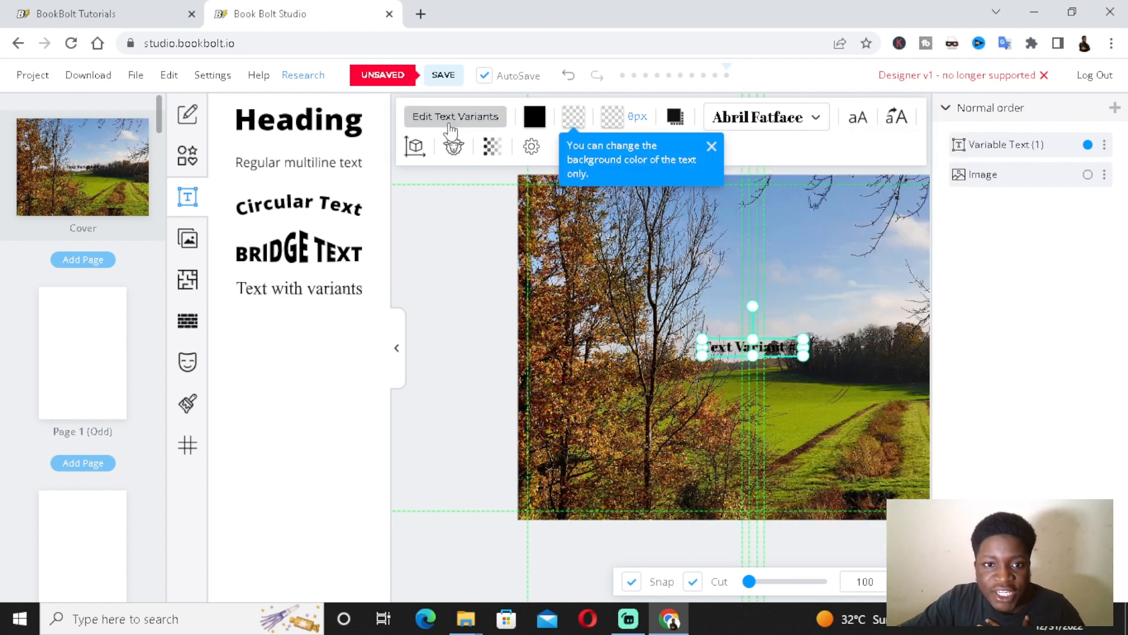
Step: Replace the cover text's placeholder variant with "2023"
{"action": "left_click", "coordinate": [482, 121]}
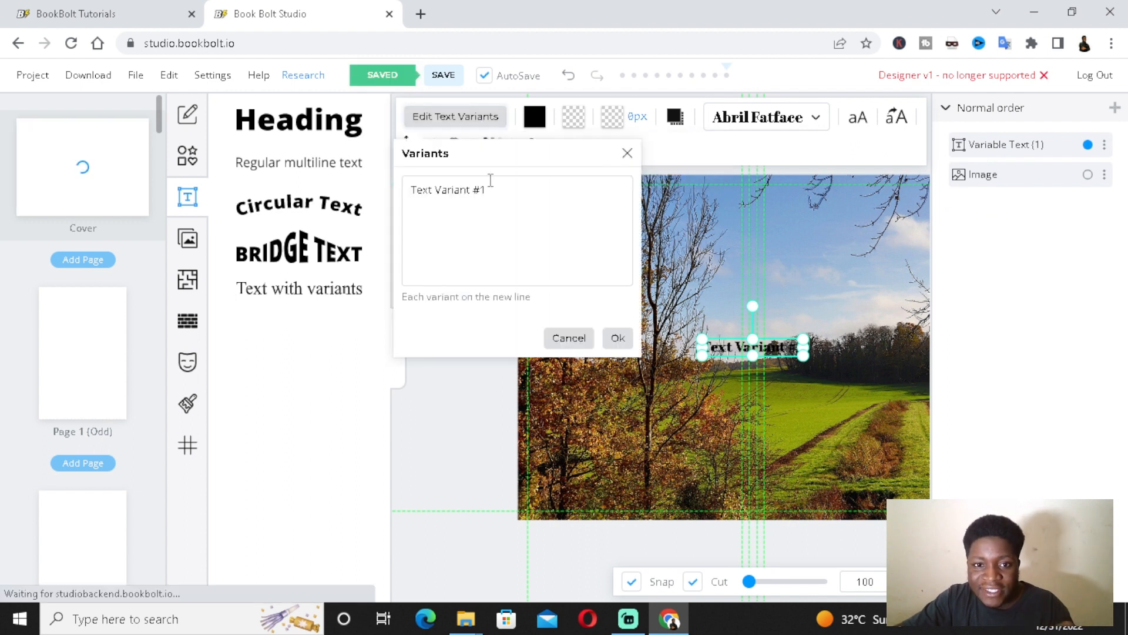
{"action": "left_click_drag", "start_coordinate": [487, 189], "coordinate": [479, 189]}
{"action": "key", "text": "ctrl+a"}
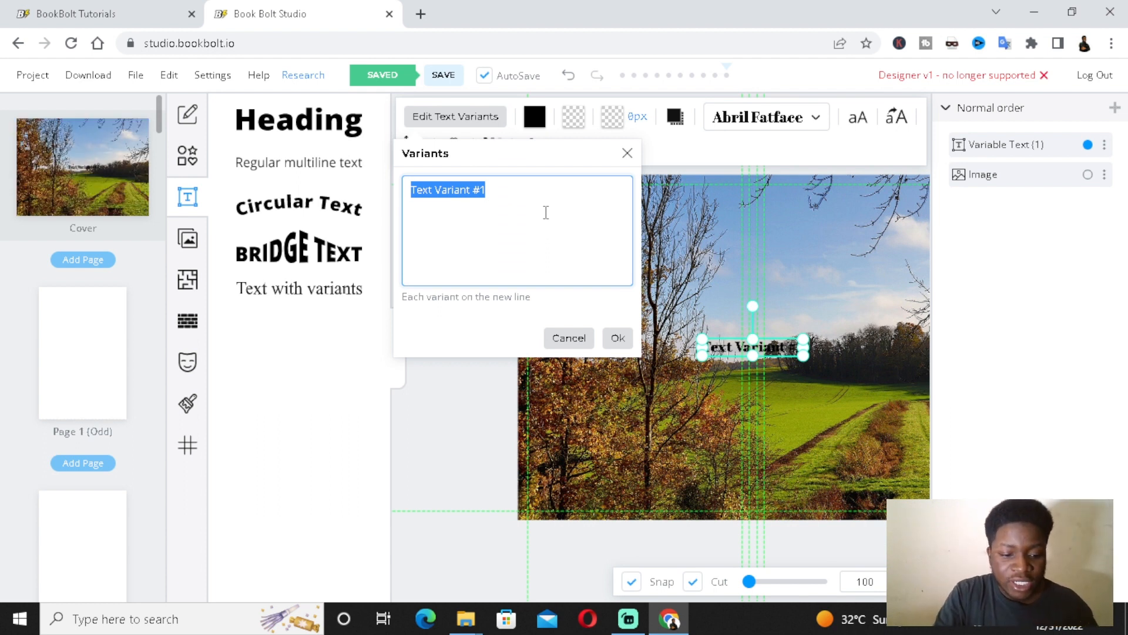
{"action": "type", "text": "2023"}
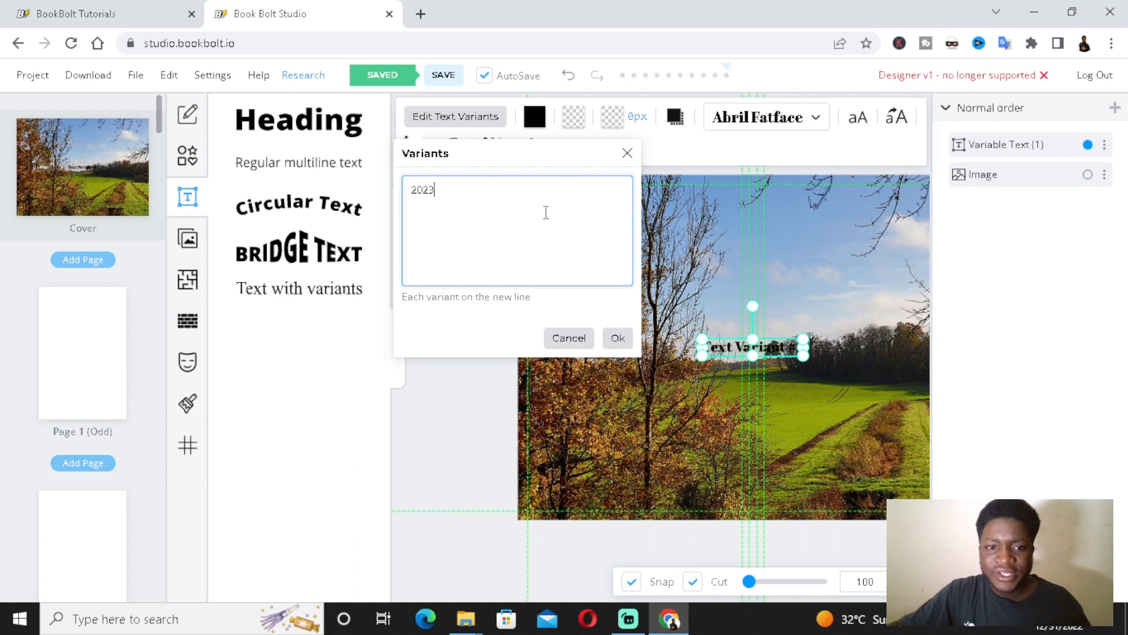
{"action": "left_click", "coordinate": [619, 337]}
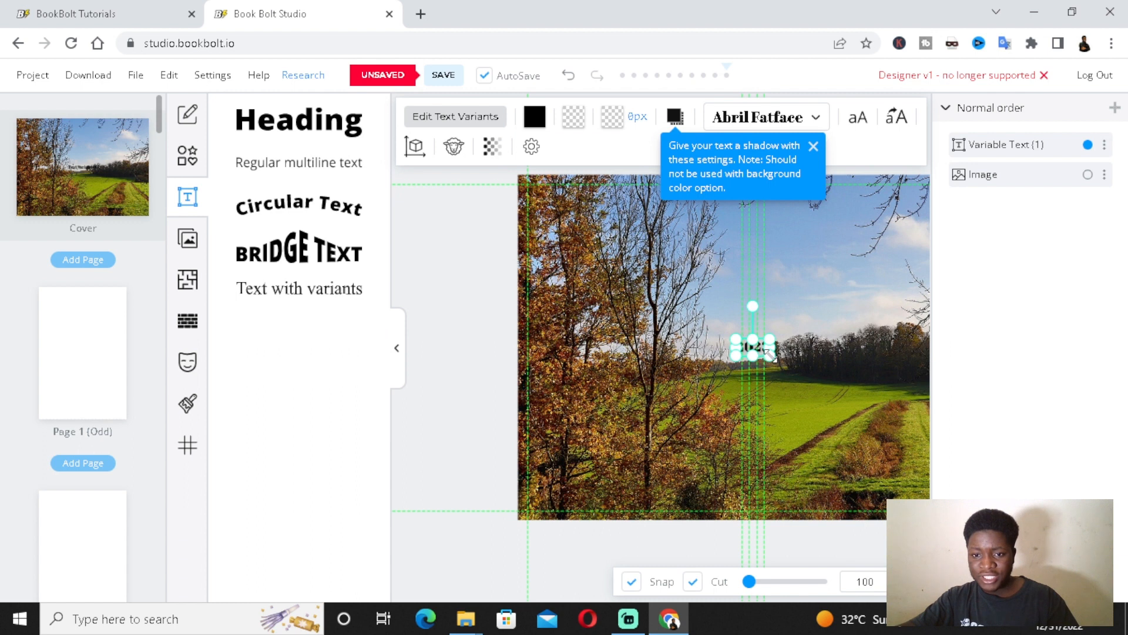
Step: Enlarge the "2023" text proportionally and center it across the upper half of the front cover
{"action": "left_click_drag", "start_coordinate": [770, 352], "coordinate": [867, 394]}
{"action": "left_click_drag", "start_coordinate": [790, 360], "coordinate": [834, 290]}
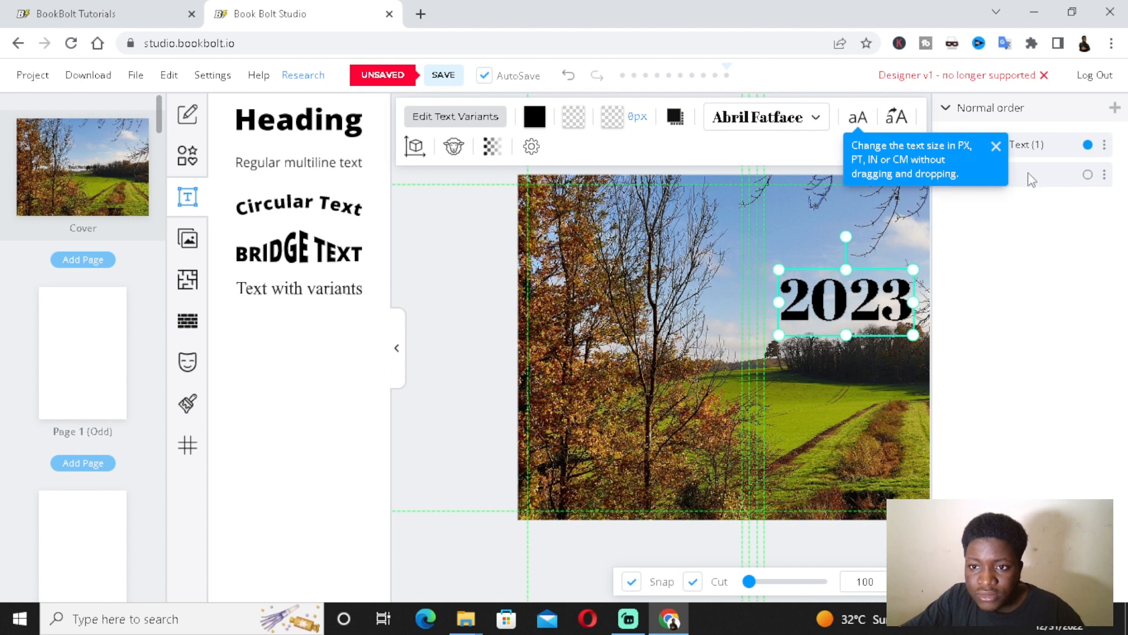
{"action": "left_click", "coordinate": [396, 351]}
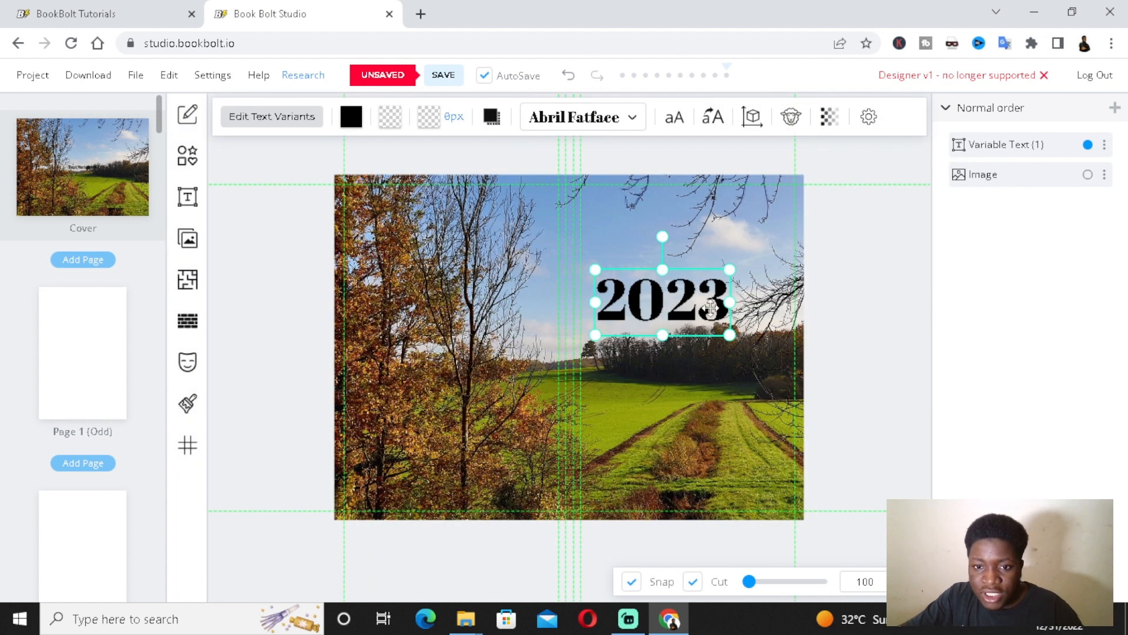
{"action": "left_click_drag", "start_coordinate": [711, 307], "coordinate": [768, 339]}
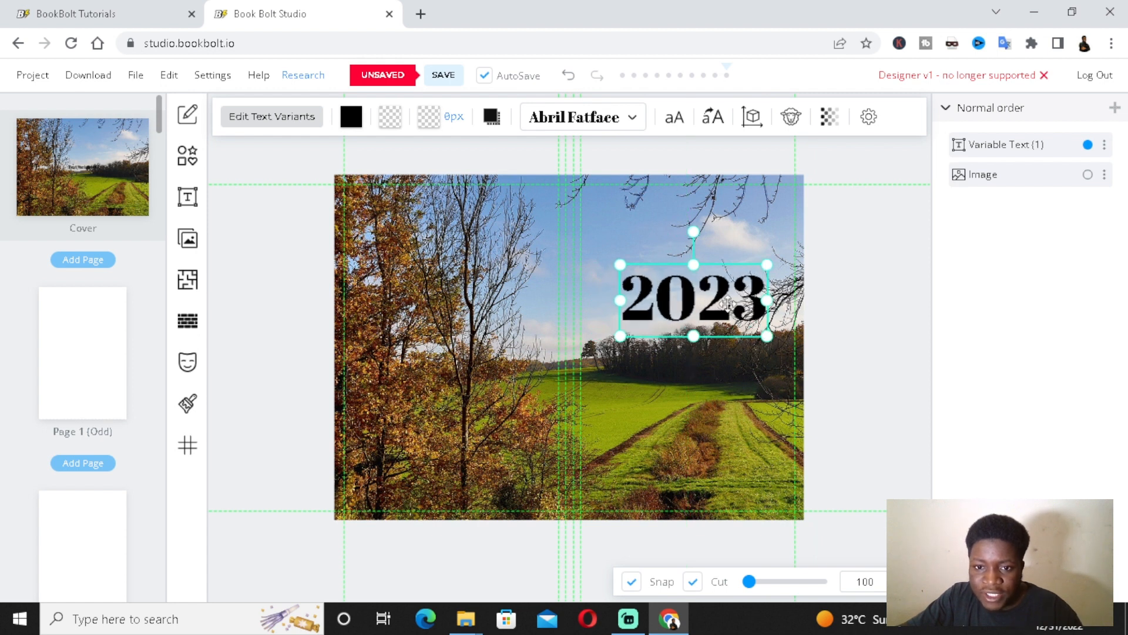
{"action": "left_click_drag", "start_coordinate": [729, 304], "coordinate": [724, 304]}
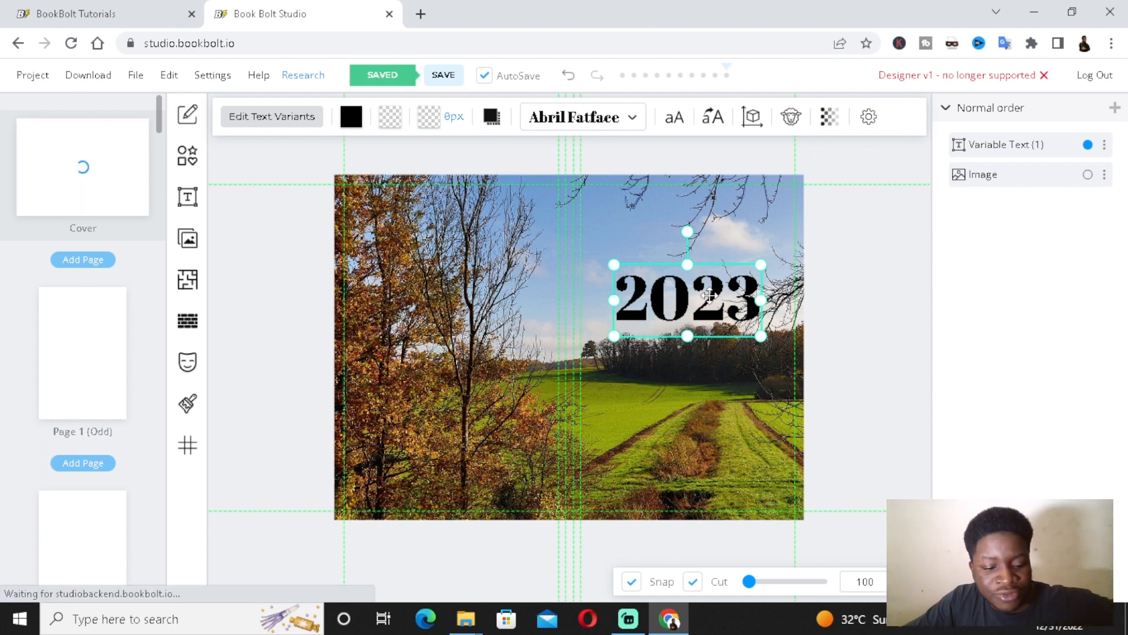
Step: Duplicate the "2023" text and place the copy directly below the original
{"action": "key", "text": "ctrl+d"}
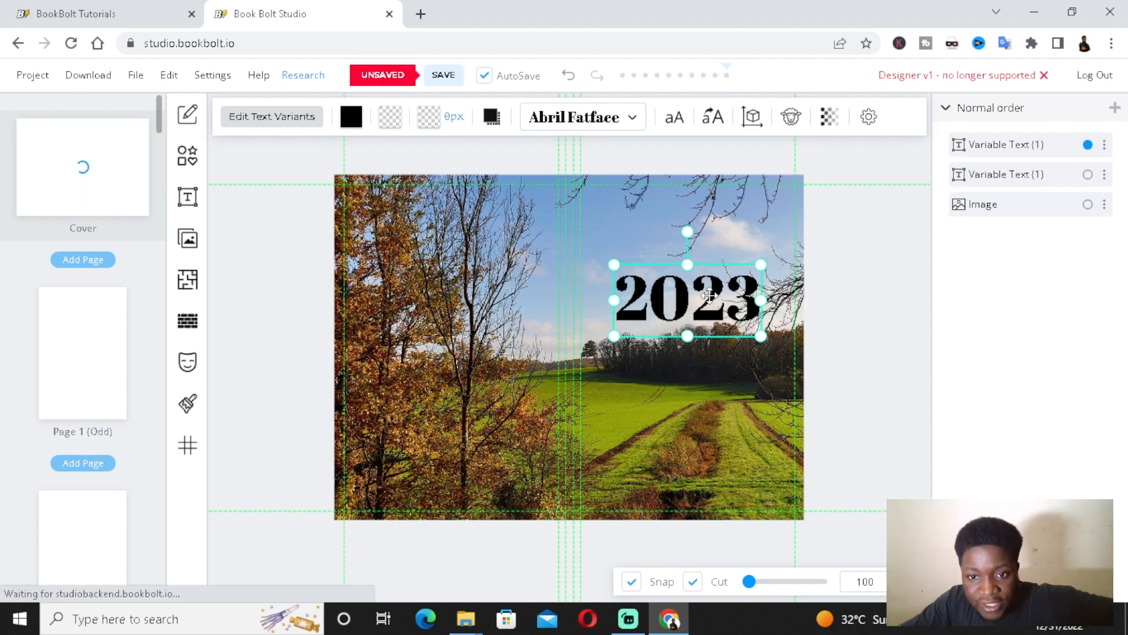
{"action": "left_click_drag", "start_coordinate": [713, 302], "coordinate": [713, 367]}
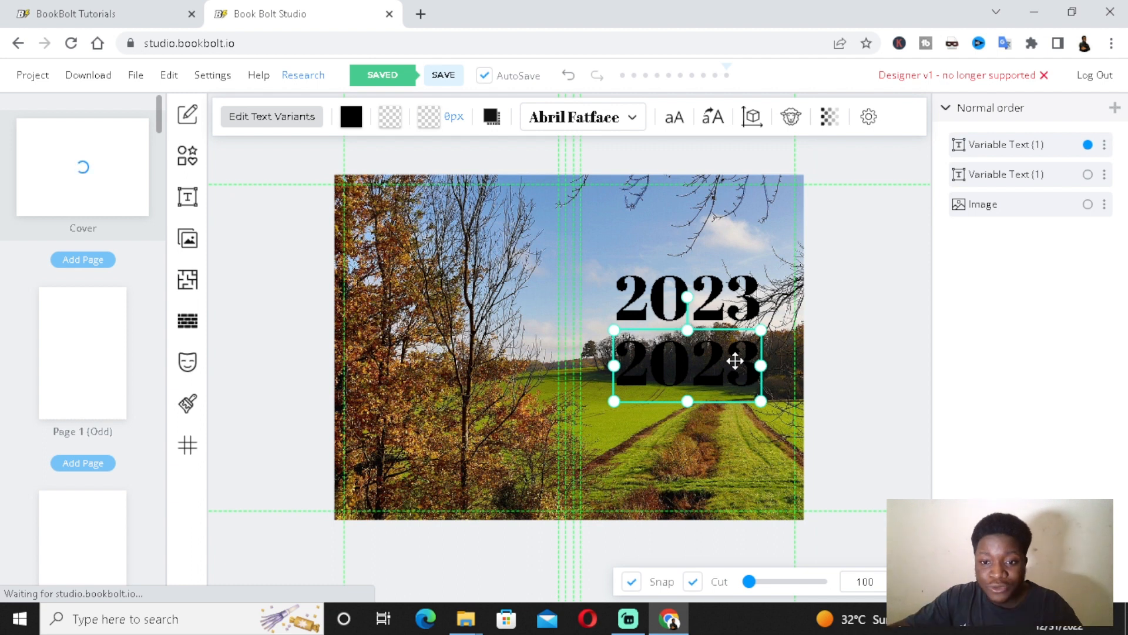
{"action": "left_click_drag", "start_coordinate": [735, 361], "coordinate": [735, 360]}
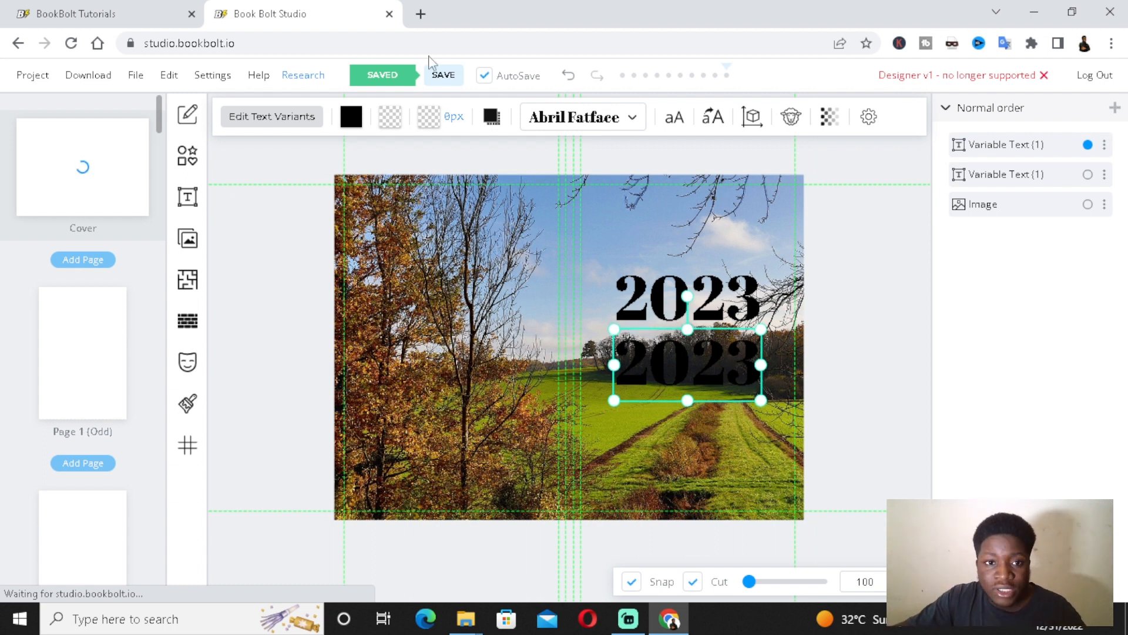
Step: Change the lower copy's text variant to "Plan. Achieve. Succeed"
{"action": "left_click", "coordinate": [282, 120]}
{"action": "key", "text": "ctrl+a"}
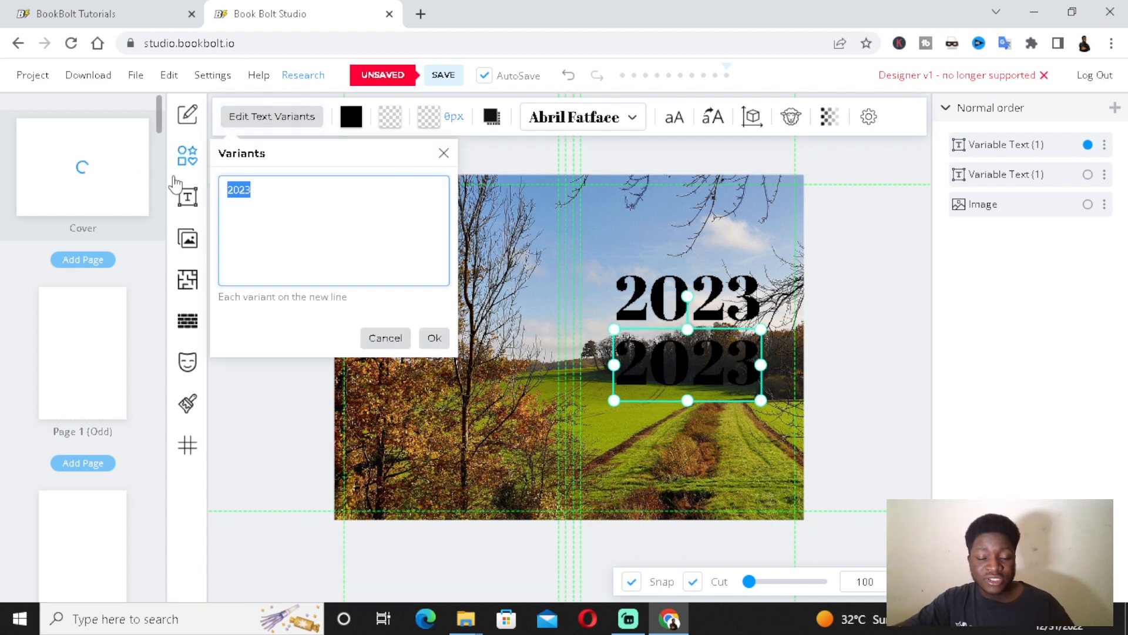
{"action": "type", "text": "Plan."}
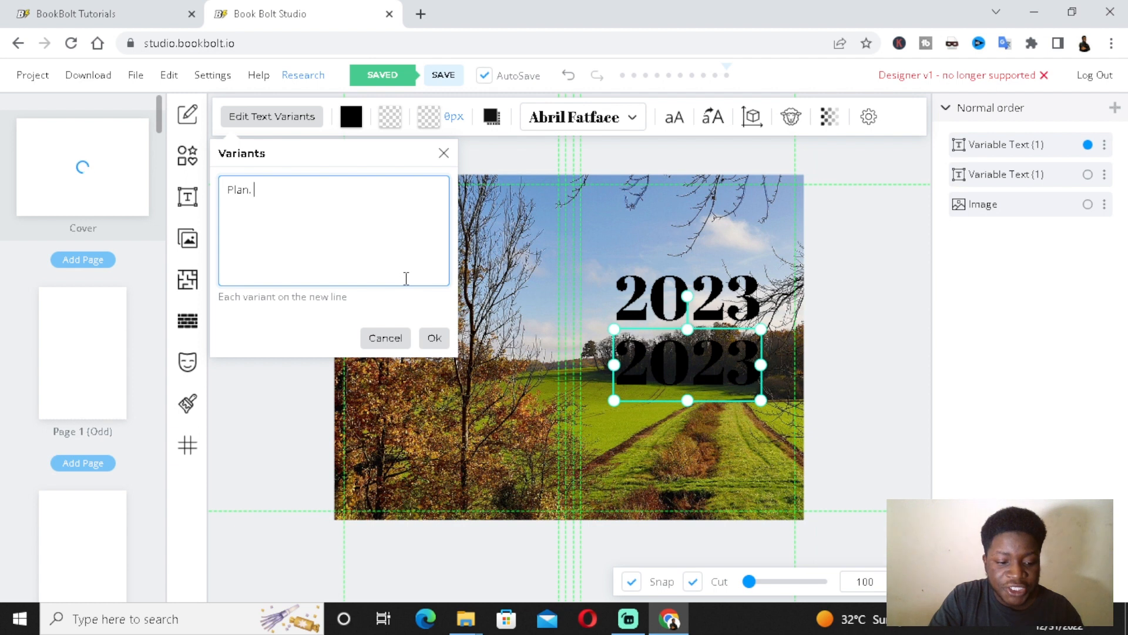
{"action": "type", "text": "Achieve"}
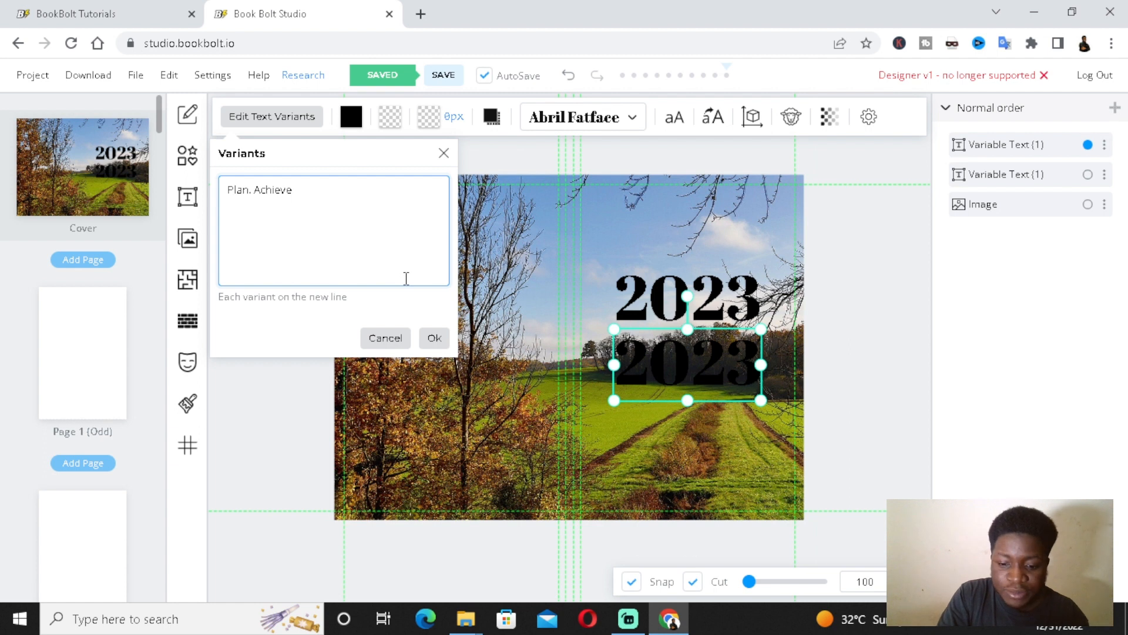
{"action": "type", "text": ". S"}
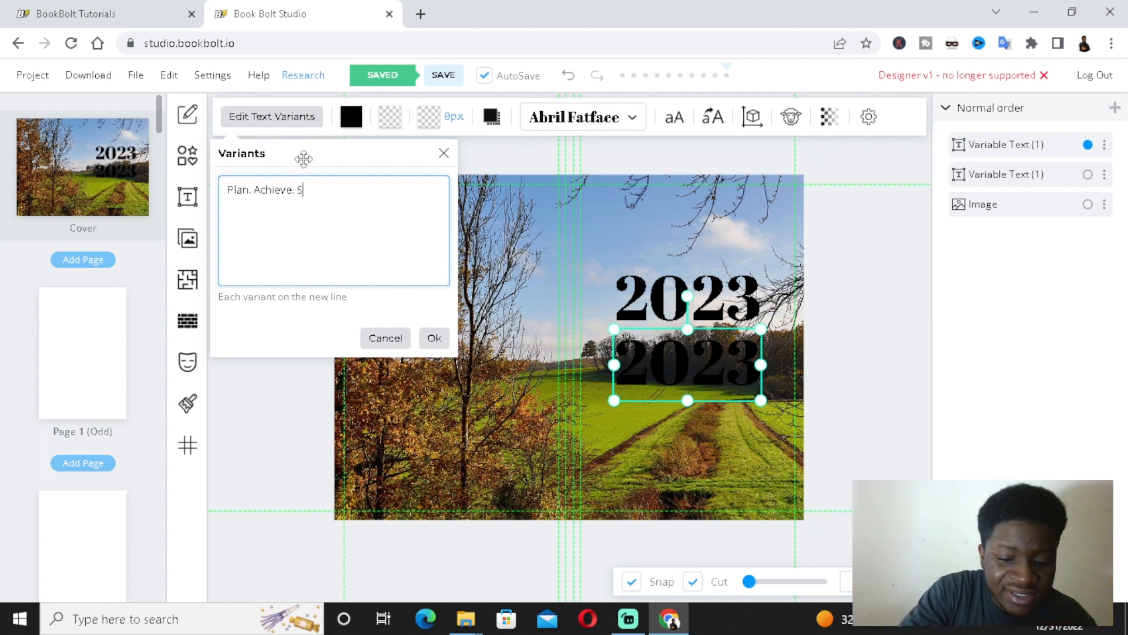
{"action": "type", "text": "ucceed"}
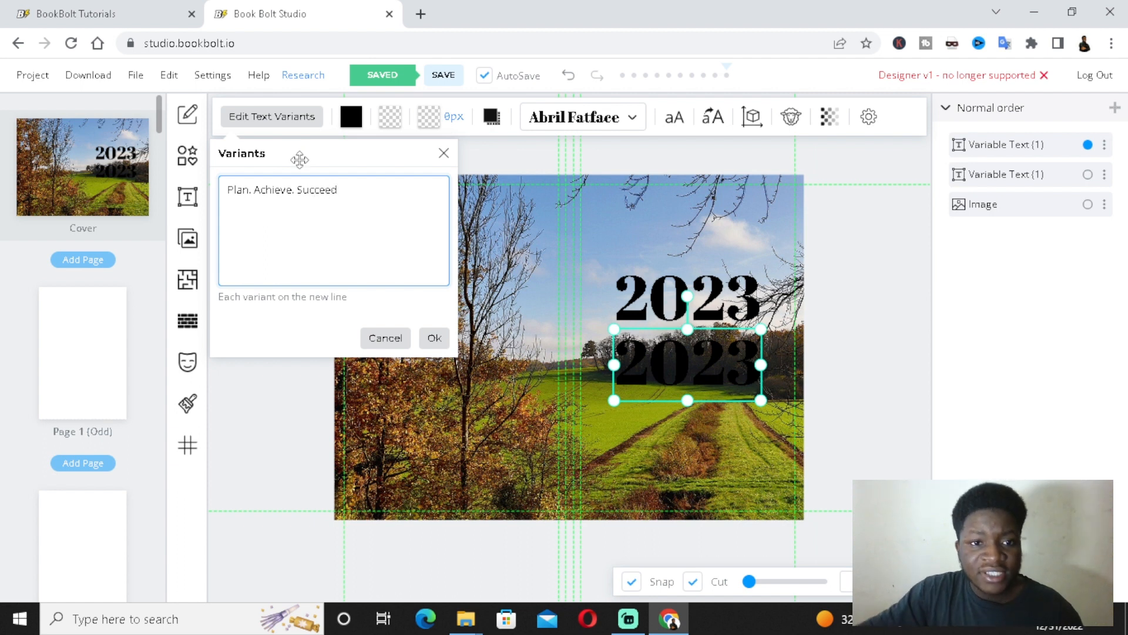
{"action": "left_click", "coordinate": [444, 339]}
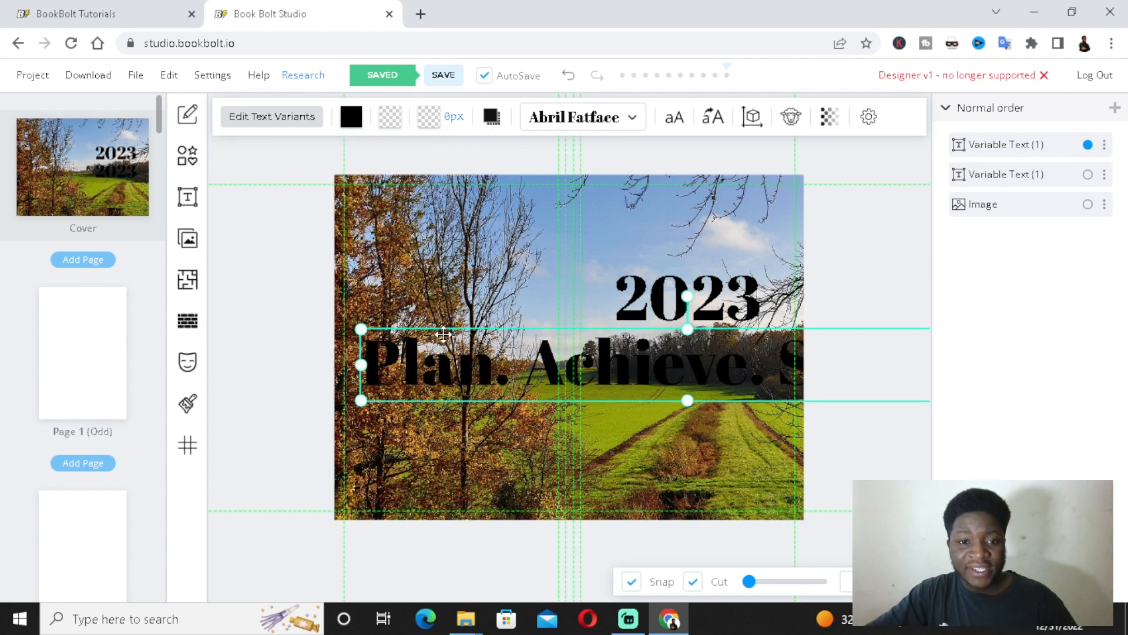
Step: Shrink the "Plan. Achieve. Succeed" tagline to fit the front cover's width and position it just below the "2023" title
{"action": "left_click_drag", "start_coordinate": [366, 323], "coordinate": [637, 348]}
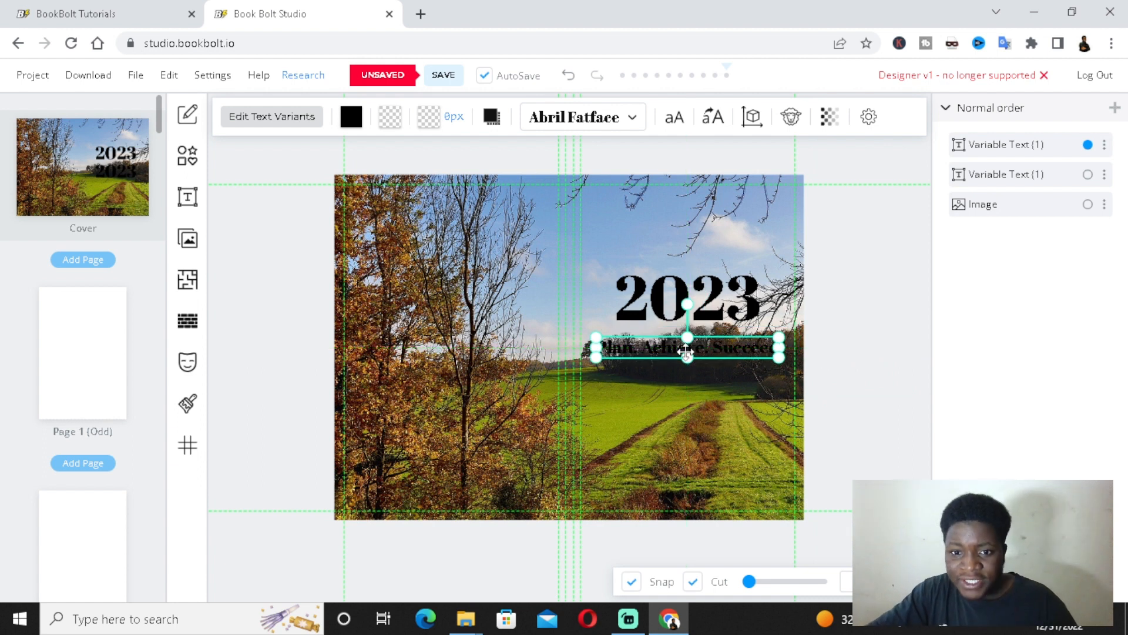
{"action": "left_click_drag", "start_coordinate": [596, 333], "coordinate": [588, 332]}
{"action": "left_click_drag", "start_coordinate": [703, 355], "coordinate": [710, 373]}
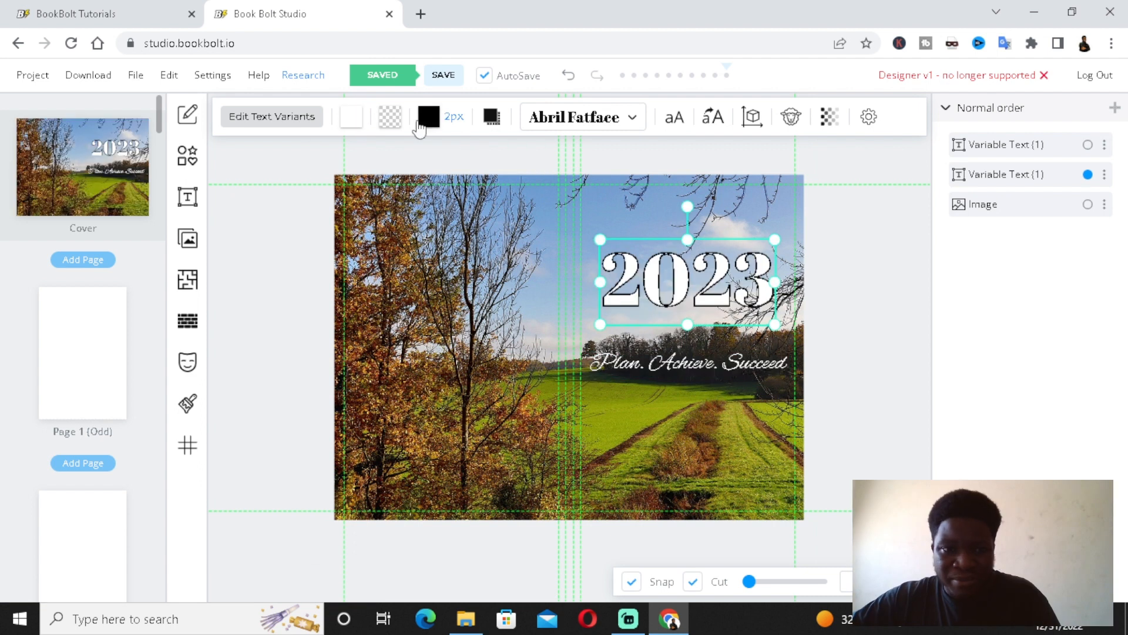
Step: Set the "2023" title's text color to golden yellow, hex ffc31e
{"action": "left_click", "coordinate": [351, 117]}
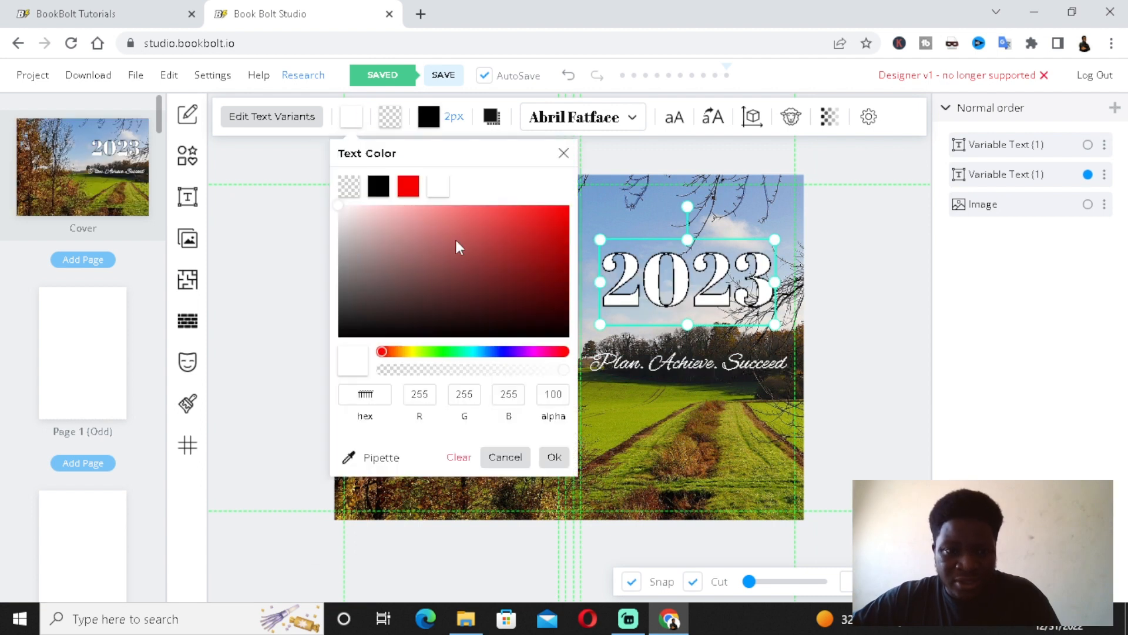
{"action": "left_click", "coordinate": [406, 352]}
{"action": "left_click_drag", "start_coordinate": [405, 351], "coordinate": [398, 355]}
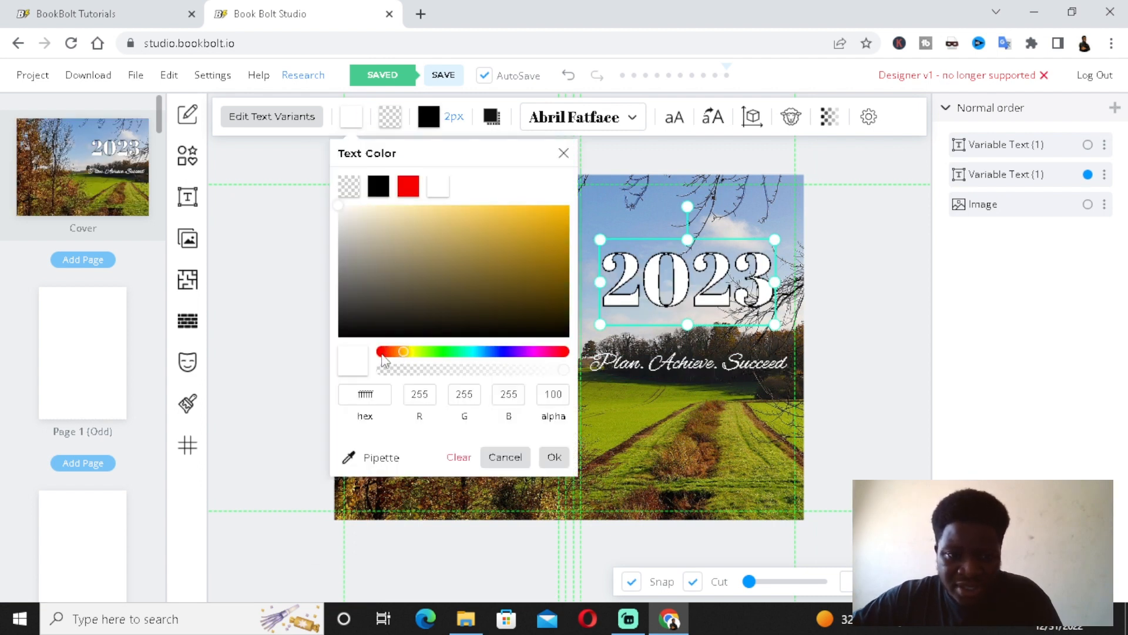
{"action": "mouse_move", "coordinate": [380, 310]}
{"action": "left_mouse_down"}
{"action": "mouse_move", "coordinate": [460, 272]}
{"action": "mouse_move", "coordinate": [580, 181]}
{"action": "mouse_move", "coordinate": [531, 174]}
{"action": "mouse_move", "coordinate": [563, 242]}
{"action": "mouse_move", "coordinate": [544, 207]}
{"action": "left_mouse_up"}
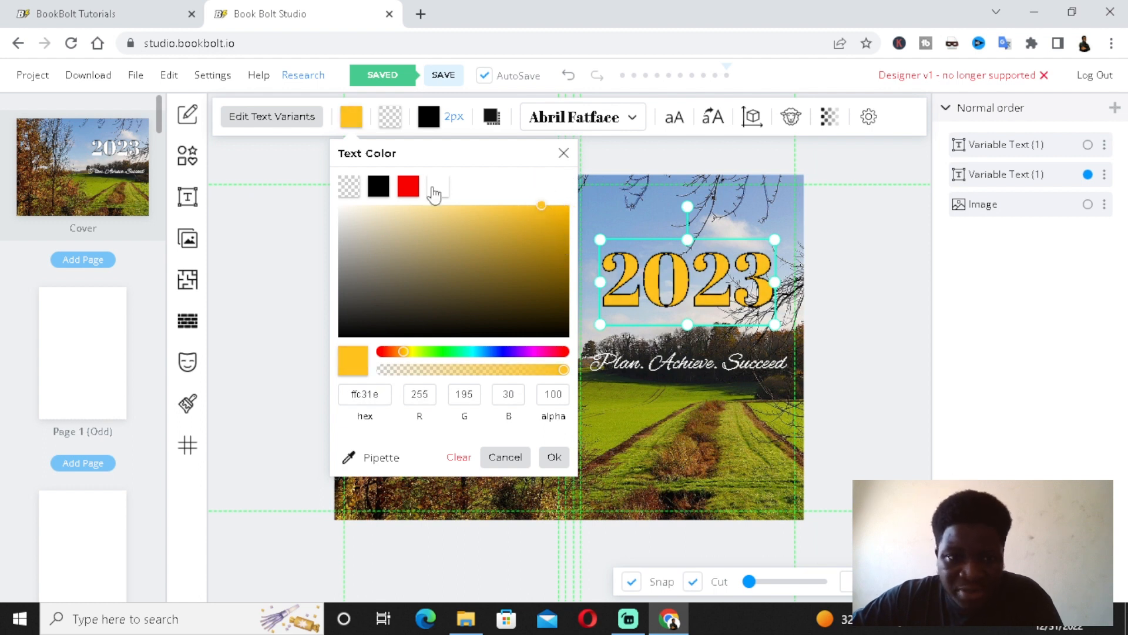
Step: Remove the black outline from the "2023" title by setting its stroke width to 0
{"action": "left_click", "coordinate": [438, 120]}
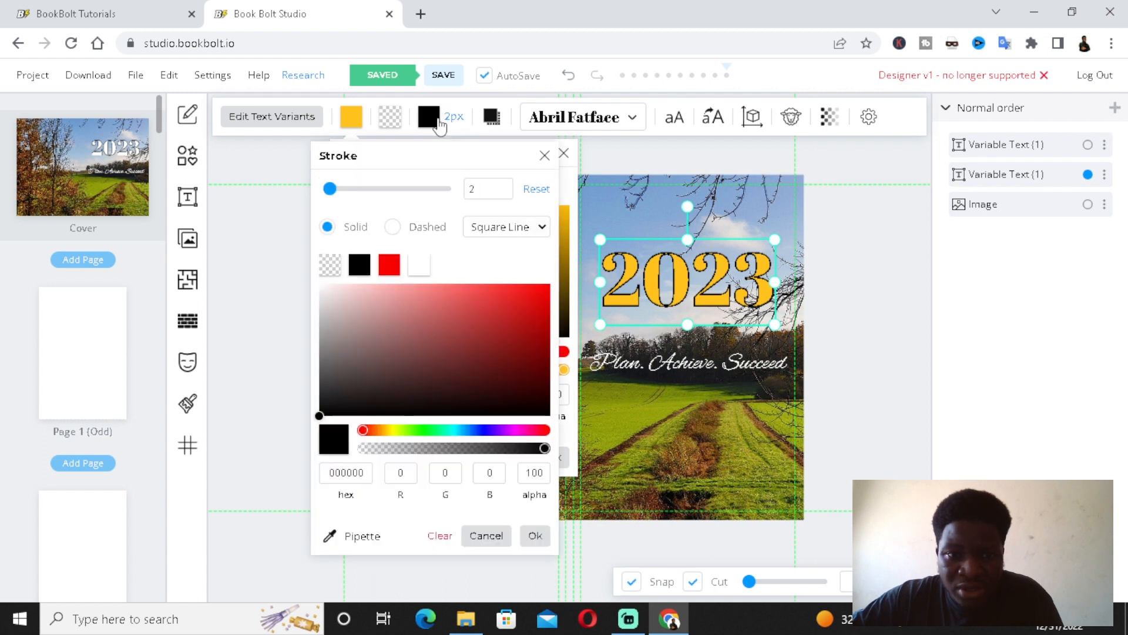
{"action": "left_click_drag", "start_coordinate": [337, 199], "coordinate": [318, 196]}
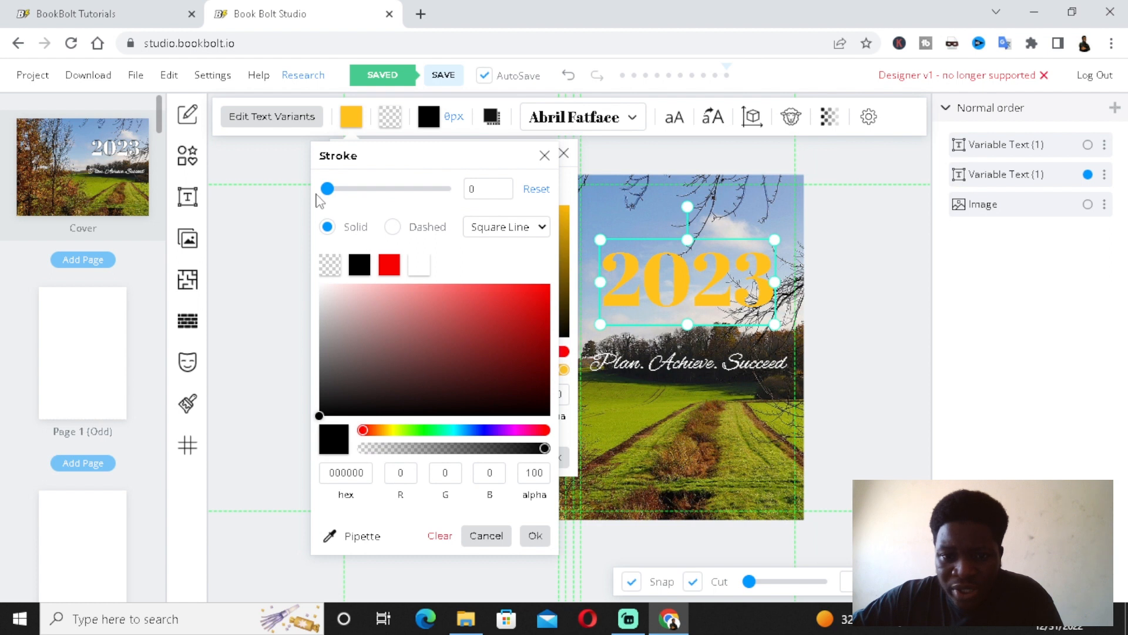
{"action": "key", "text": "Right"}
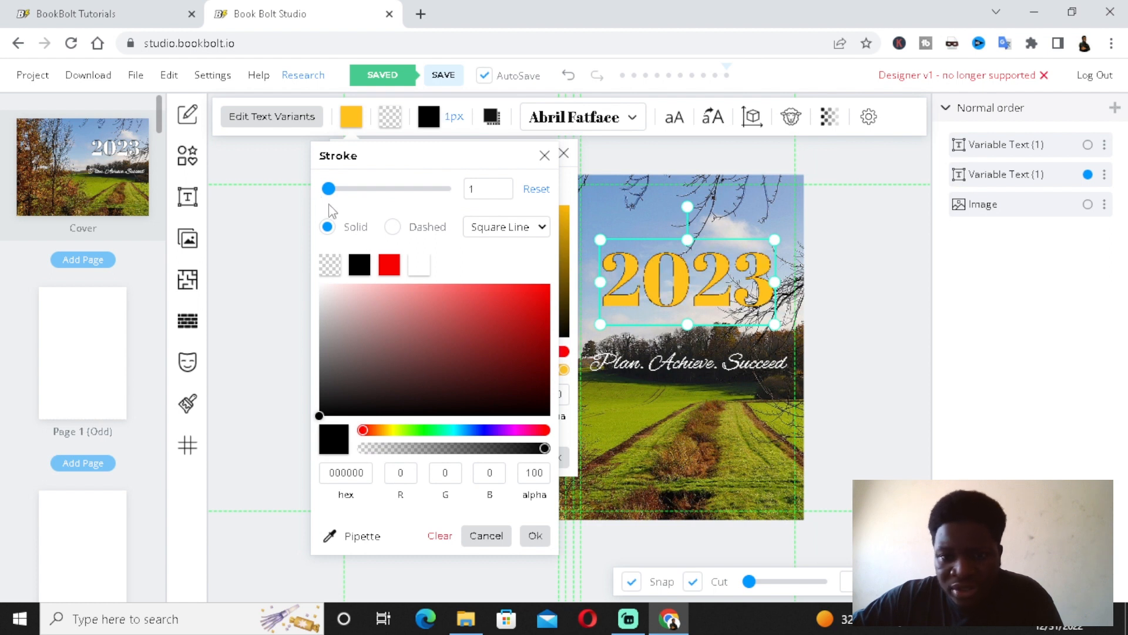
{"action": "key", "text": "Left"}
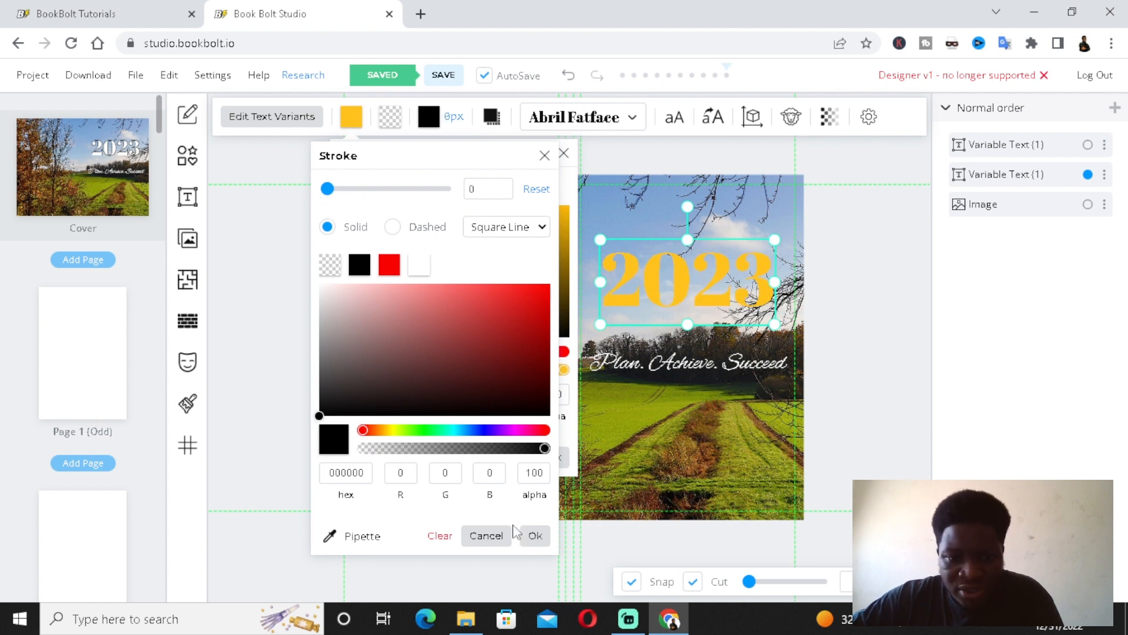
{"action": "left_click", "coordinate": [534, 535]}
Step: Recolor the "Plan. Achieve. Succeed" tagline golden yellow like the title, then deselect everything on the cover
{"action": "left_click", "coordinate": [655, 363]}
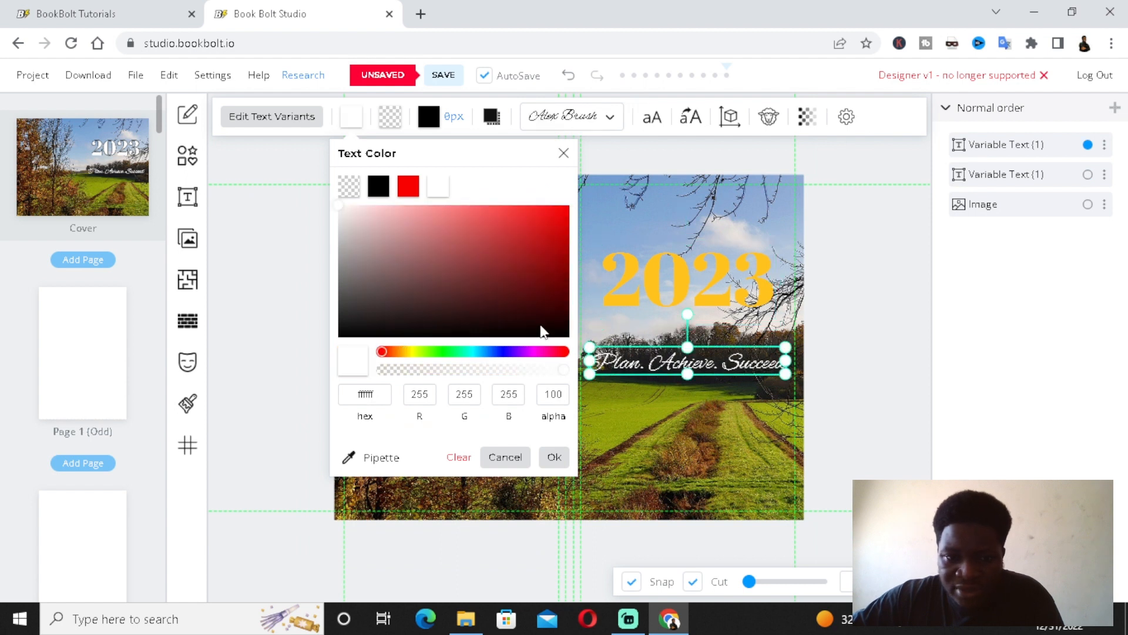
{"action": "left_click", "coordinate": [353, 120]}
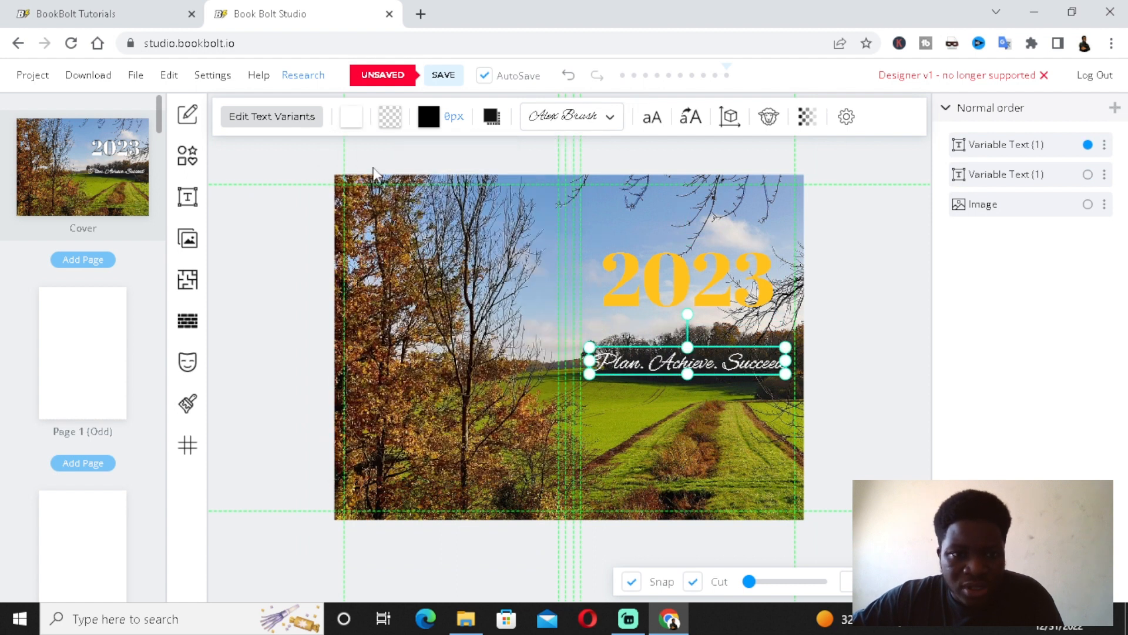
{"action": "left_click", "coordinate": [358, 131]}
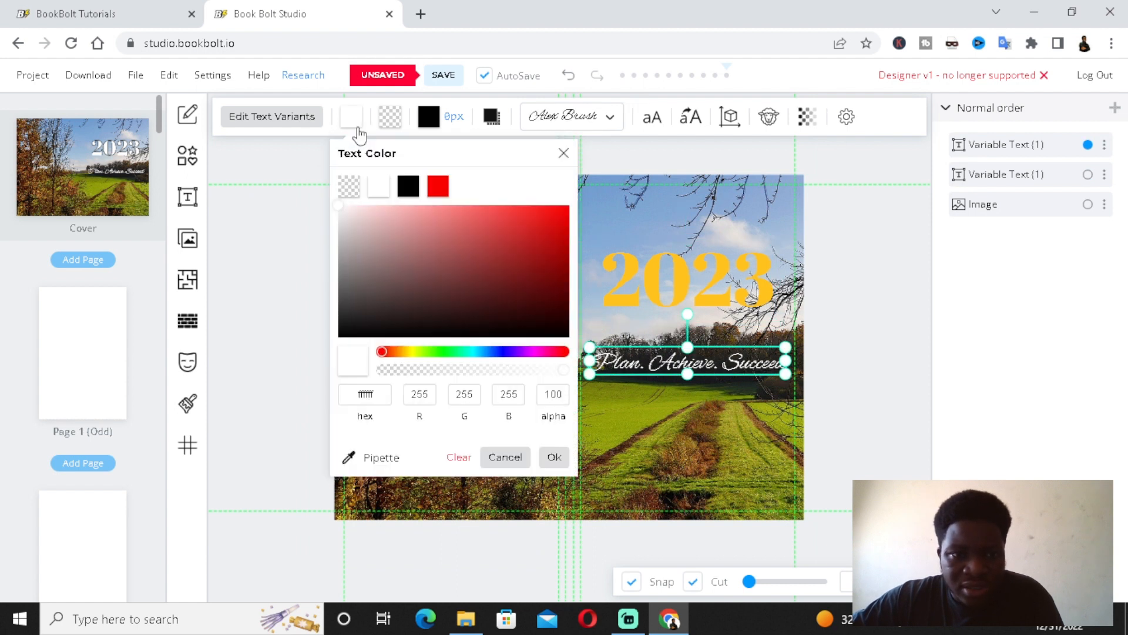
{"action": "left_click", "coordinate": [401, 351]}
{"action": "left_click_drag", "start_coordinate": [402, 298], "coordinate": [580, 194]}
{"action": "left_click", "coordinate": [658, 435]}
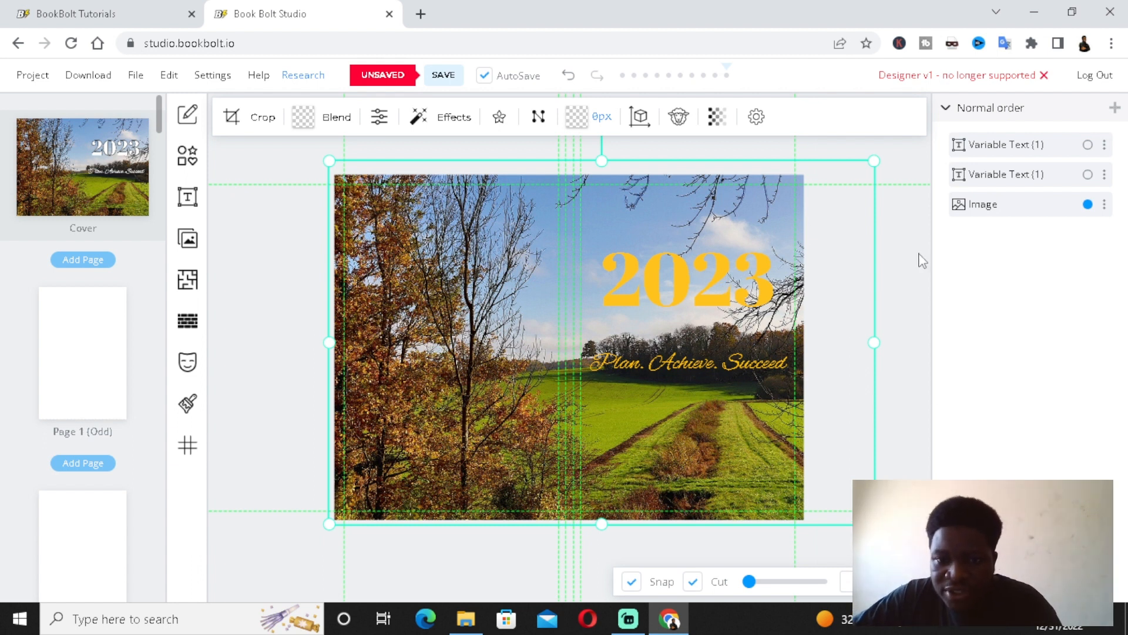
{"action": "left_click", "coordinate": [908, 323]}
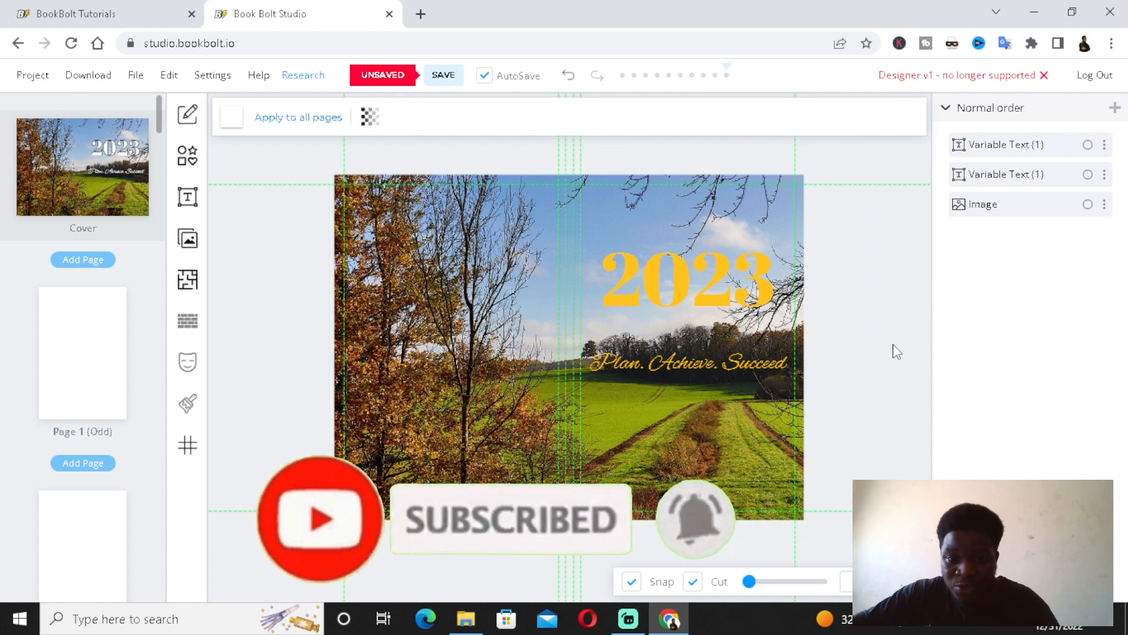
Step: Open the interior templates library, show only the free templates, and look through them for planner-style pages such as to-do lists and trackers
{"action": "scroll", "coordinate": [772, 331], "scroll_direction": "down", "scroll_amount": 2}
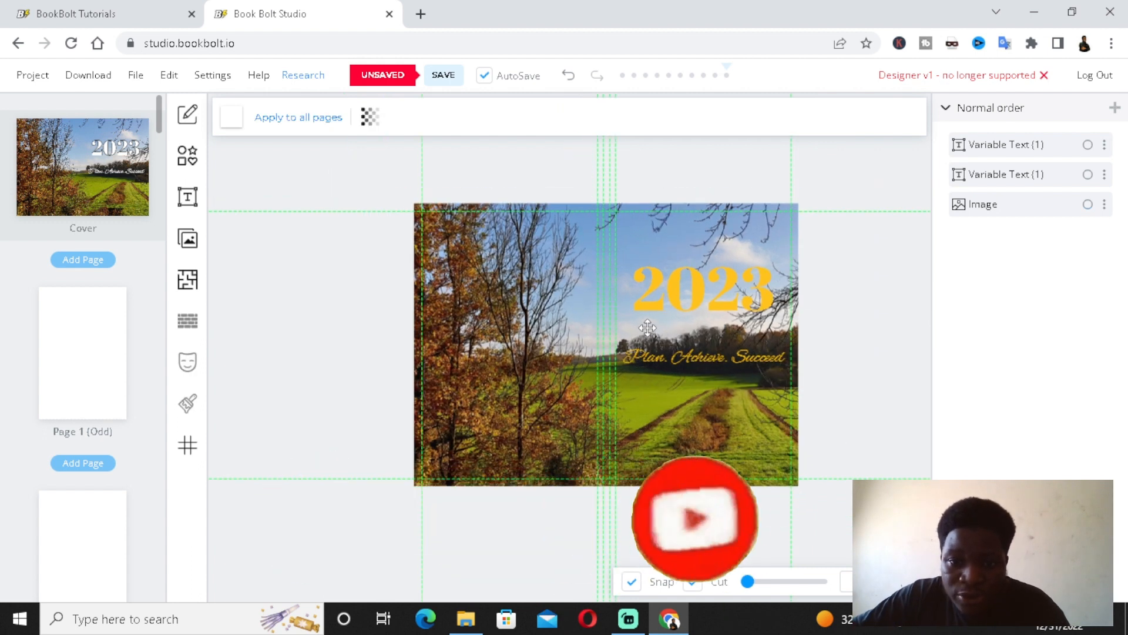
{"action": "scroll", "coordinate": [643, 342], "scroll_direction": "up", "scroll_amount": 1}
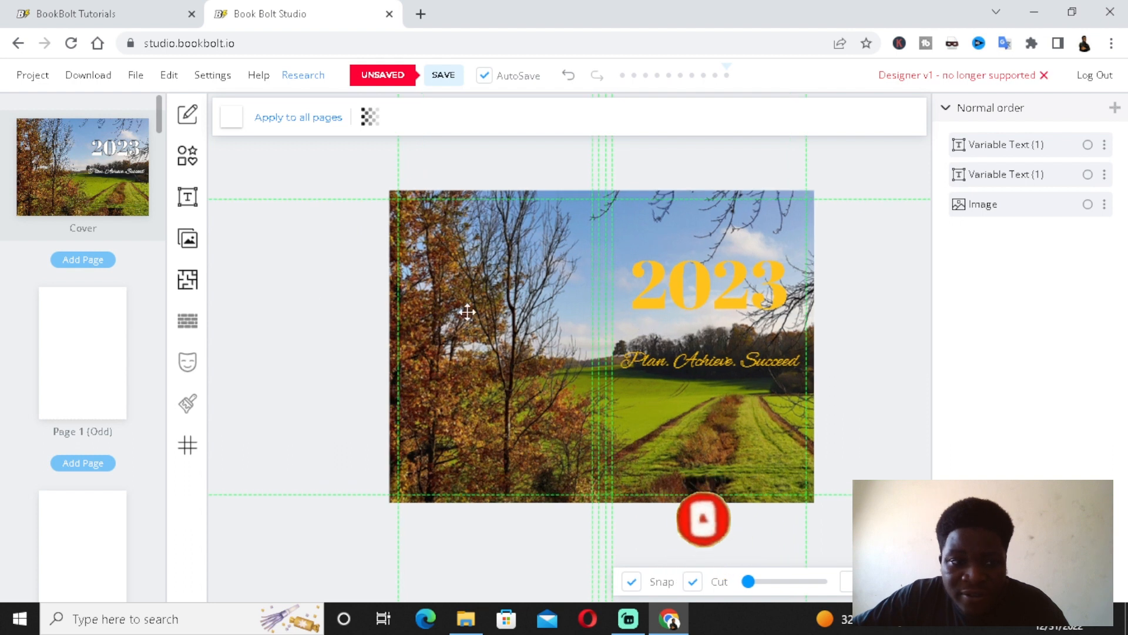
{"action": "left_click", "coordinate": [187, 281]}
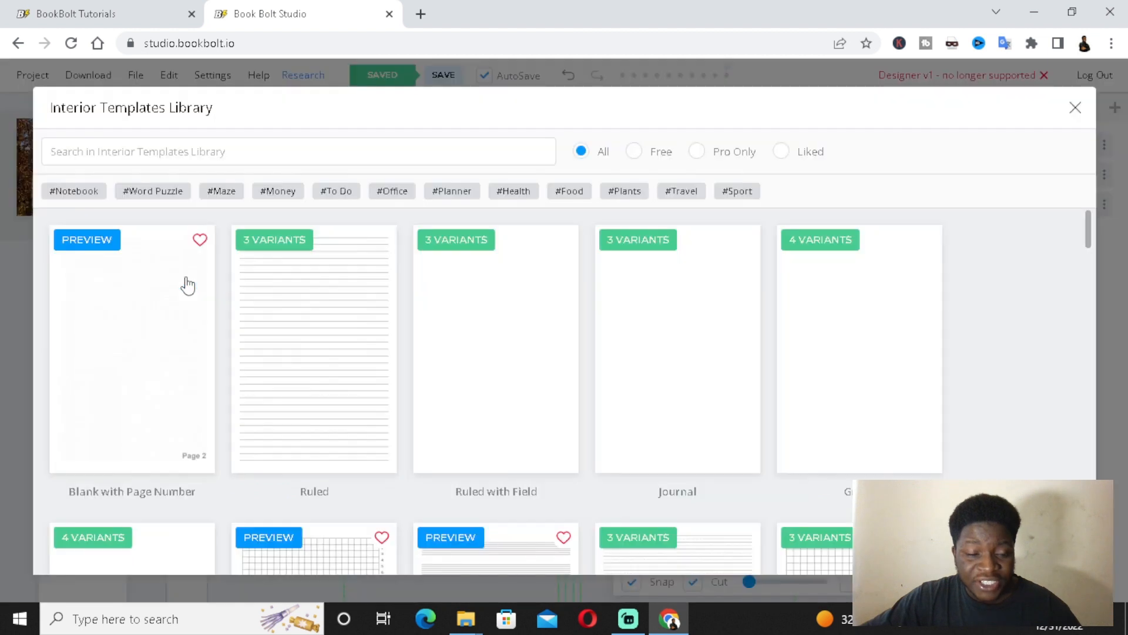
{"action": "scroll", "coordinate": [550, 412], "scroll_direction": "down", "scroll_amount": 5}
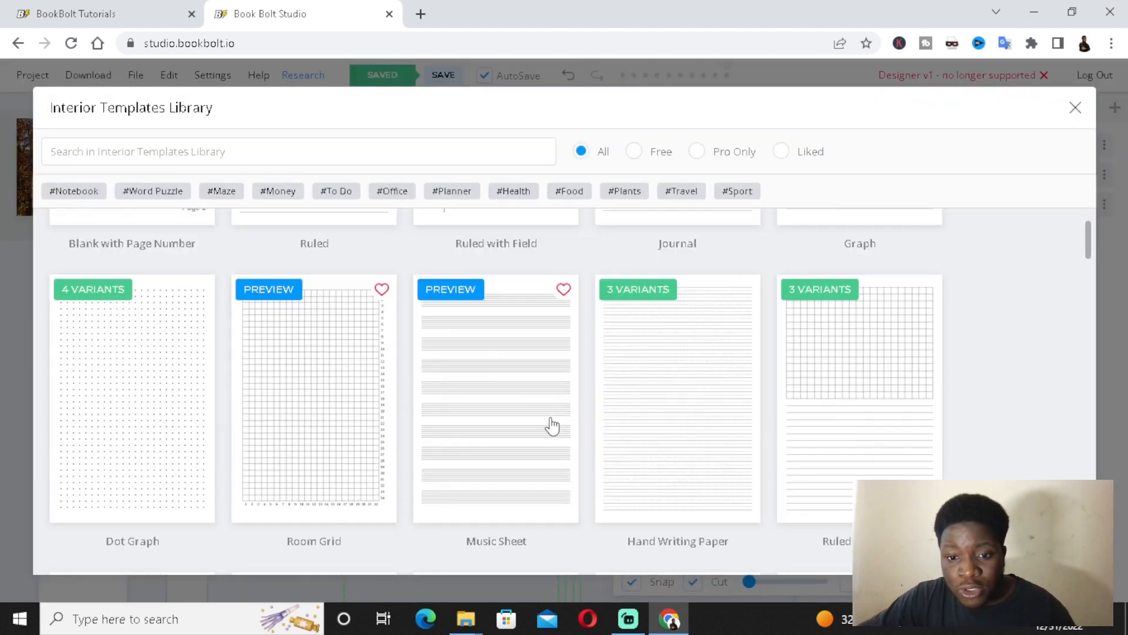
{"action": "scroll", "coordinate": [551, 425], "scroll_direction": "up", "scroll_amount": 5}
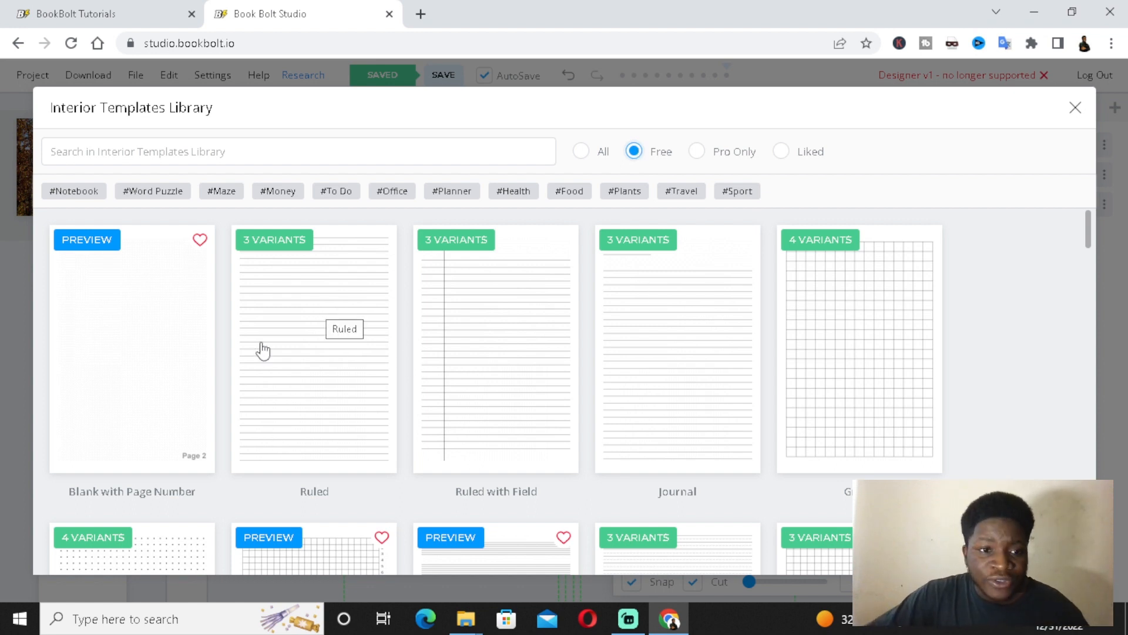
{"action": "scroll", "coordinate": [329, 335], "scroll_direction": "down", "scroll_amount": 4}
{"action": "scroll", "coordinate": [435, 361], "scroll_direction": "down", "scroll_amount": 5}
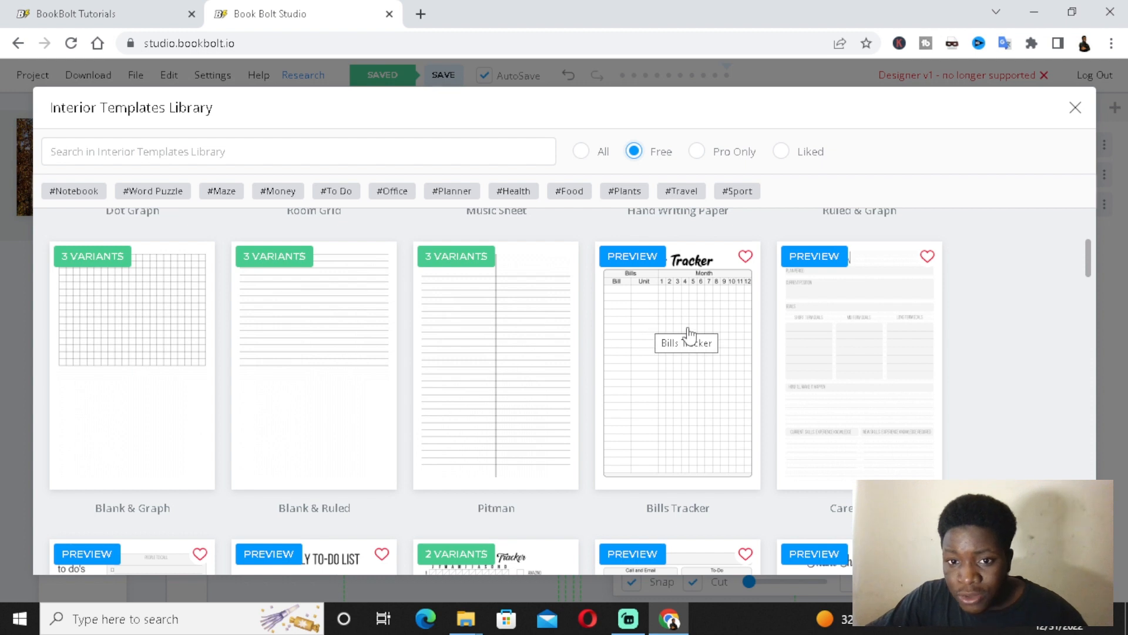
{"action": "scroll", "coordinate": [668, 364], "scroll_direction": "down", "scroll_amount": 3}
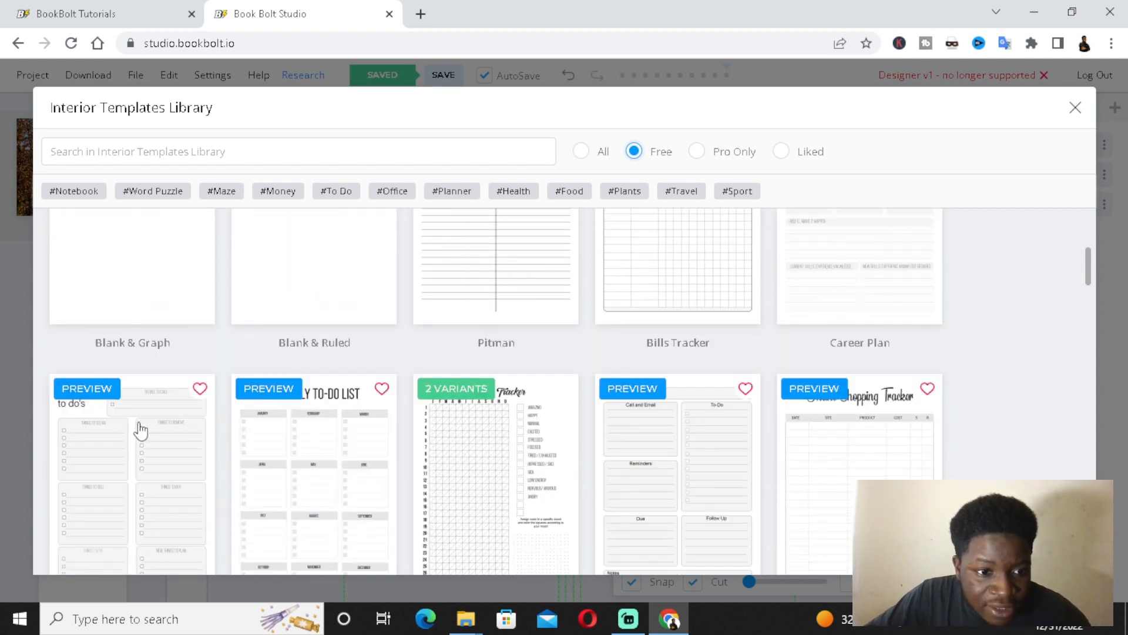
{"action": "scroll", "coordinate": [134, 412], "scroll_direction": "down", "scroll_amount": 2}
{"action": "scroll", "coordinate": [554, 373], "scroll_direction": "up", "scroll_amount": 6}
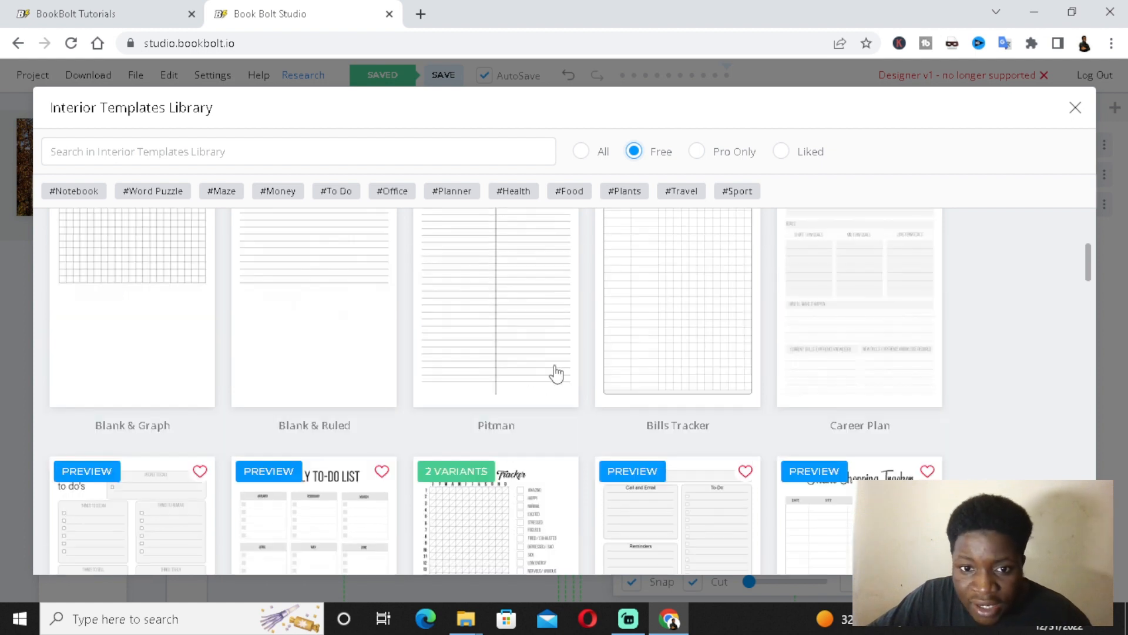
{"action": "scroll", "coordinate": [835, 382], "scroll_direction": "down", "scroll_amount": 4}
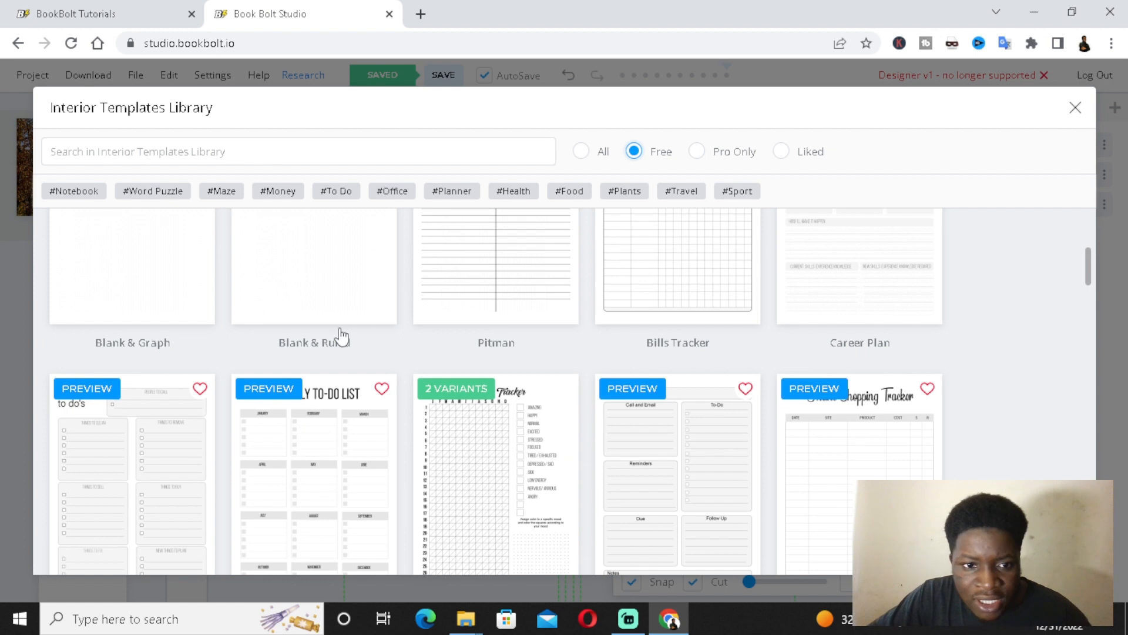
{"action": "scroll", "coordinate": [879, 282], "scroll_direction": "down", "scroll_amount": 3}
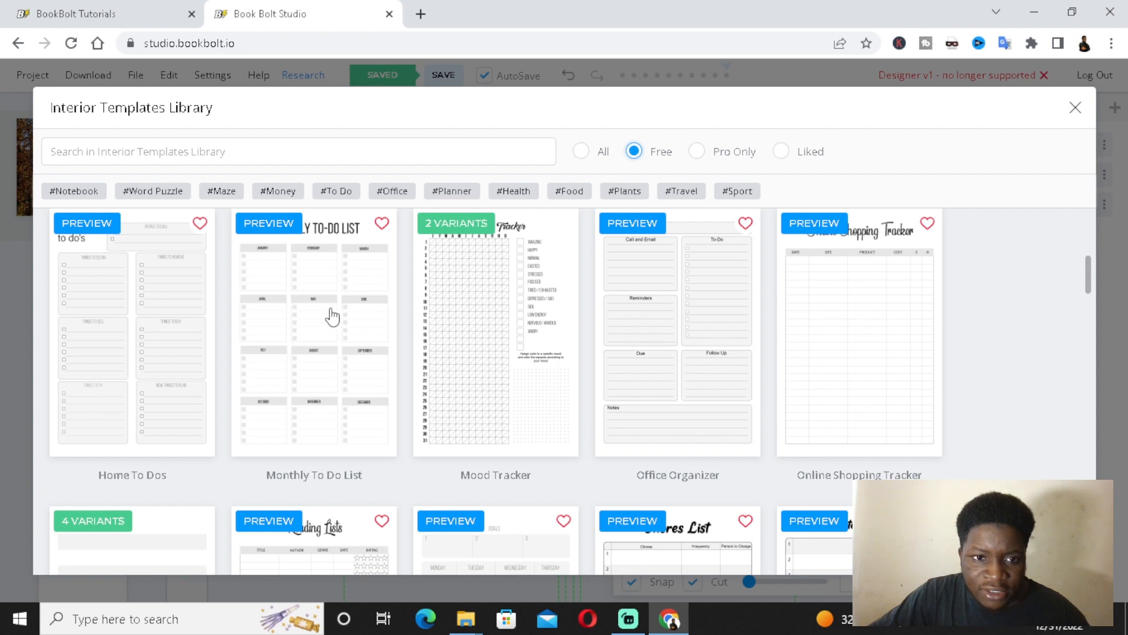
Step: Apply the Monthly To Do List template to pages 1 through 5
{"action": "left_click", "coordinate": [350, 368]}
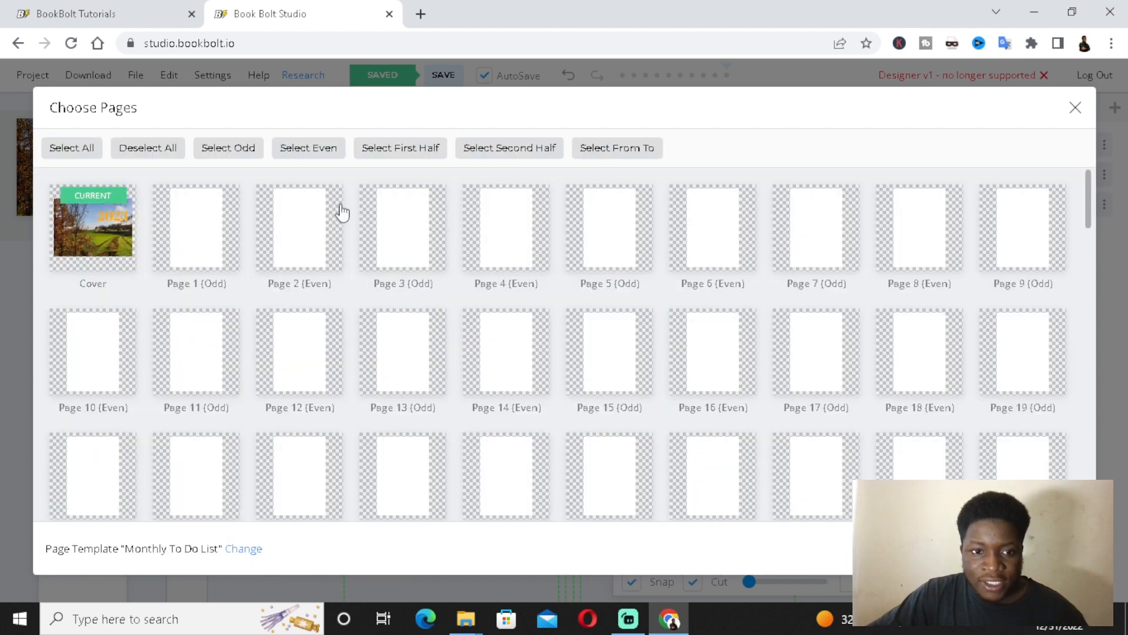
{"action": "left_click", "coordinate": [222, 240]}
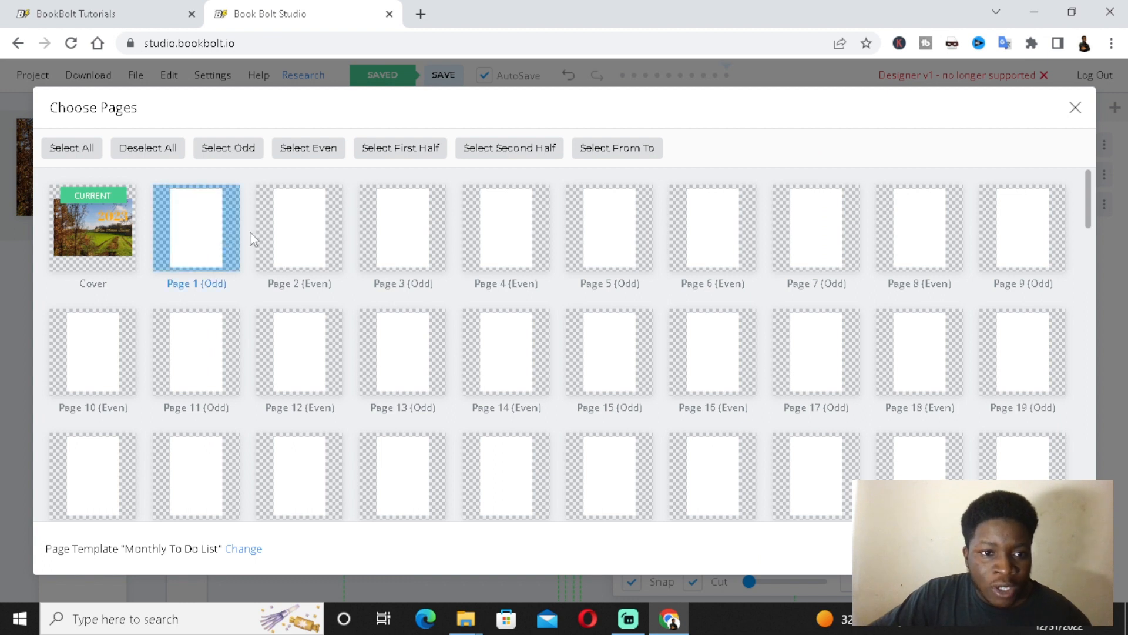
{"action": "left_click", "coordinate": [309, 238]}
{"action": "left_click", "coordinate": [384, 233]}
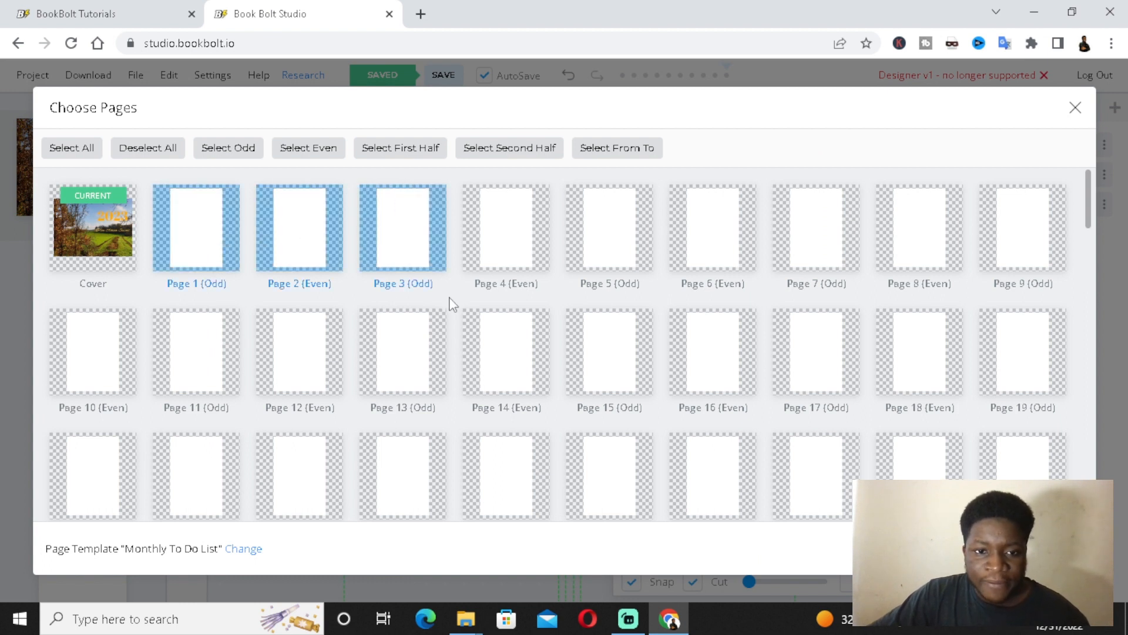
{"action": "left_click", "coordinate": [516, 244]}
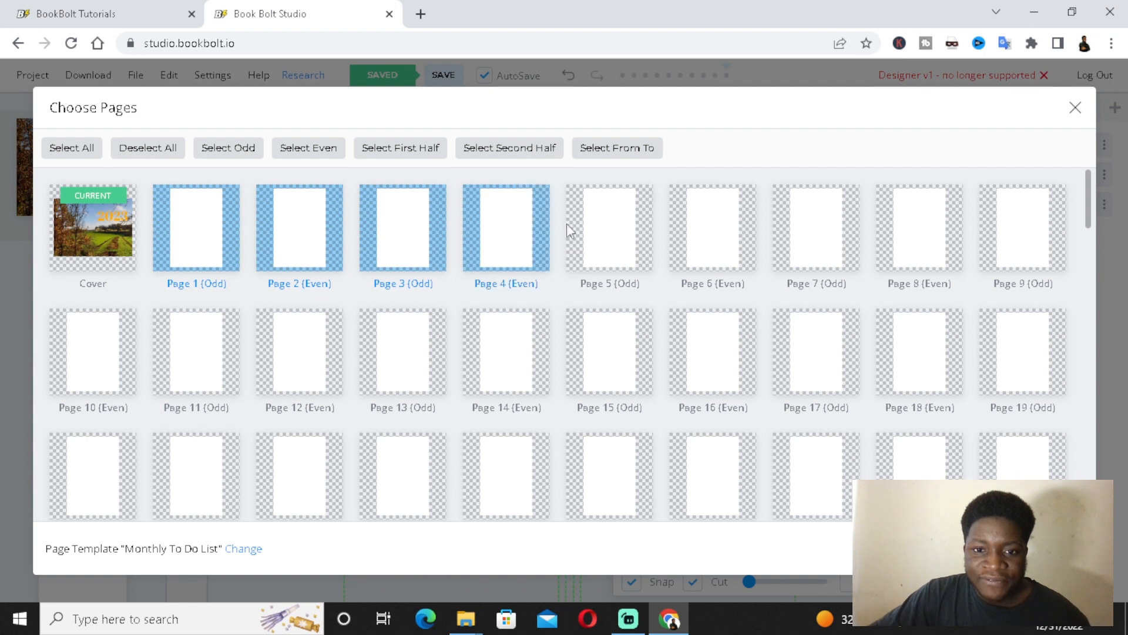
{"action": "left_click", "coordinate": [597, 229]}
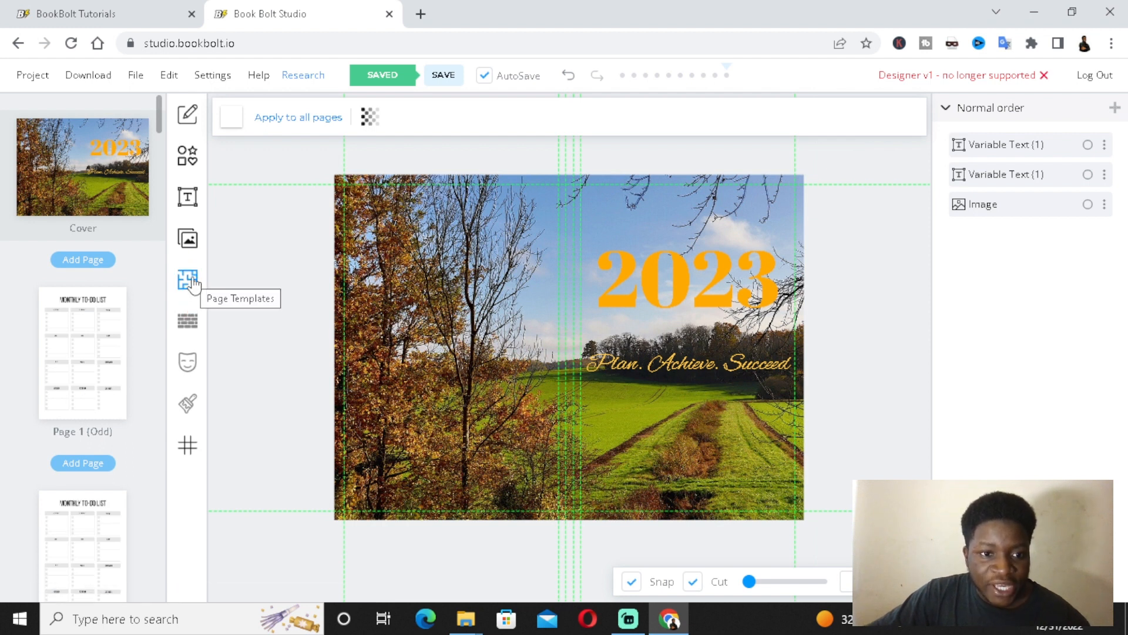
Step: Apply the Career Plan template to pages 6 through 10 with zero margins and the constrained, centered aspect ratio
{"action": "left_click", "coordinate": [189, 281]}
{"action": "scroll", "coordinate": [699, 370], "scroll_direction": "down", "scroll_amount": 3}
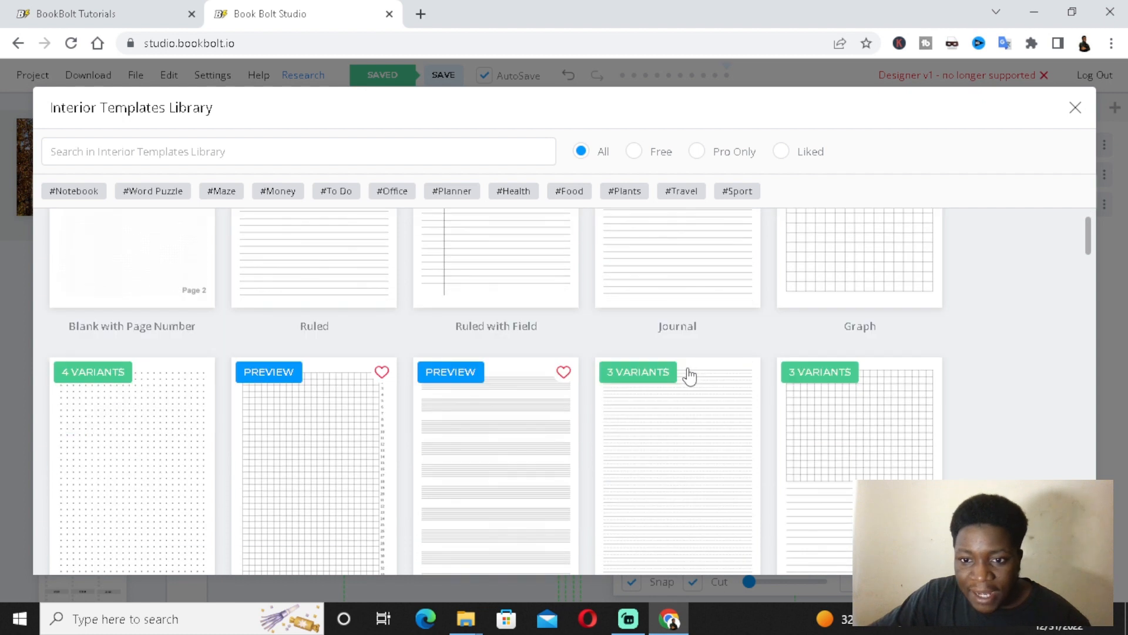
{"action": "scroll", "coordinate": [688, 376], "scroll_direction": "down", "scroll_amount": 15}
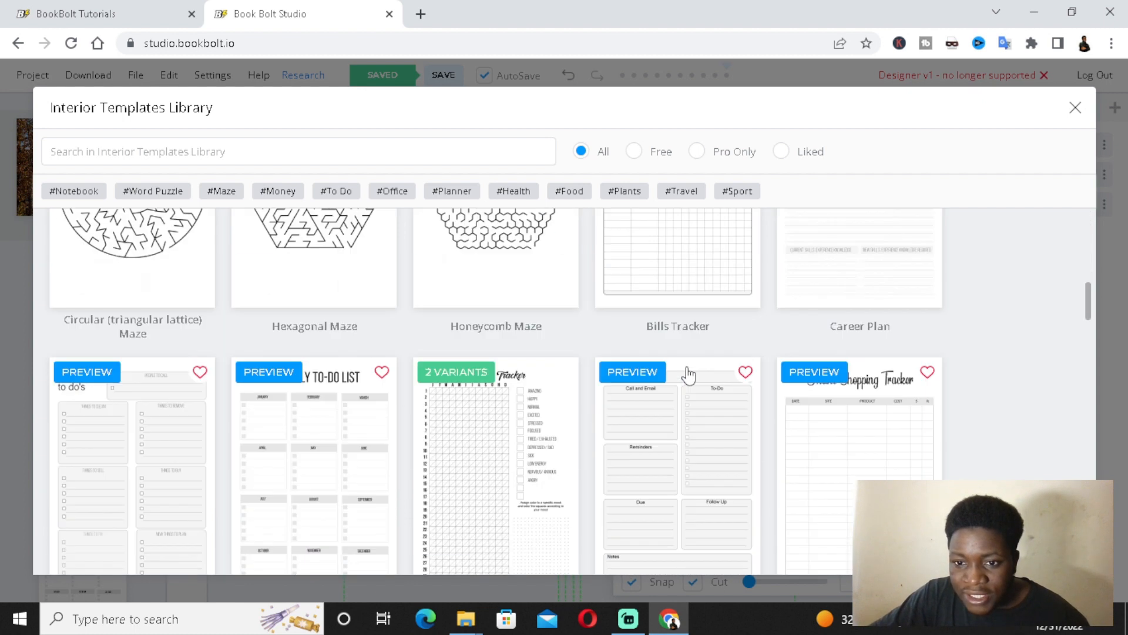
{"action": "scroll", "coordinate": [764, 365], "scroll_direction": "up", "scroll_amount": 3}
{"action": "left_click", "coordinate": [858, 345]}
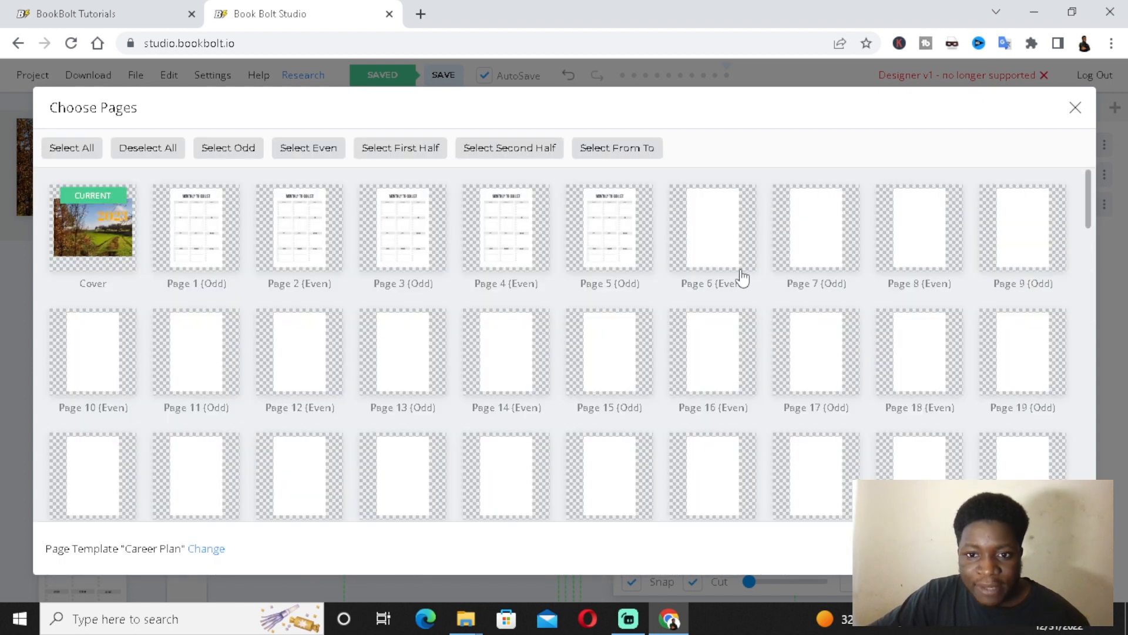
{"action": "left_click", "coordinate": [724, 244]}
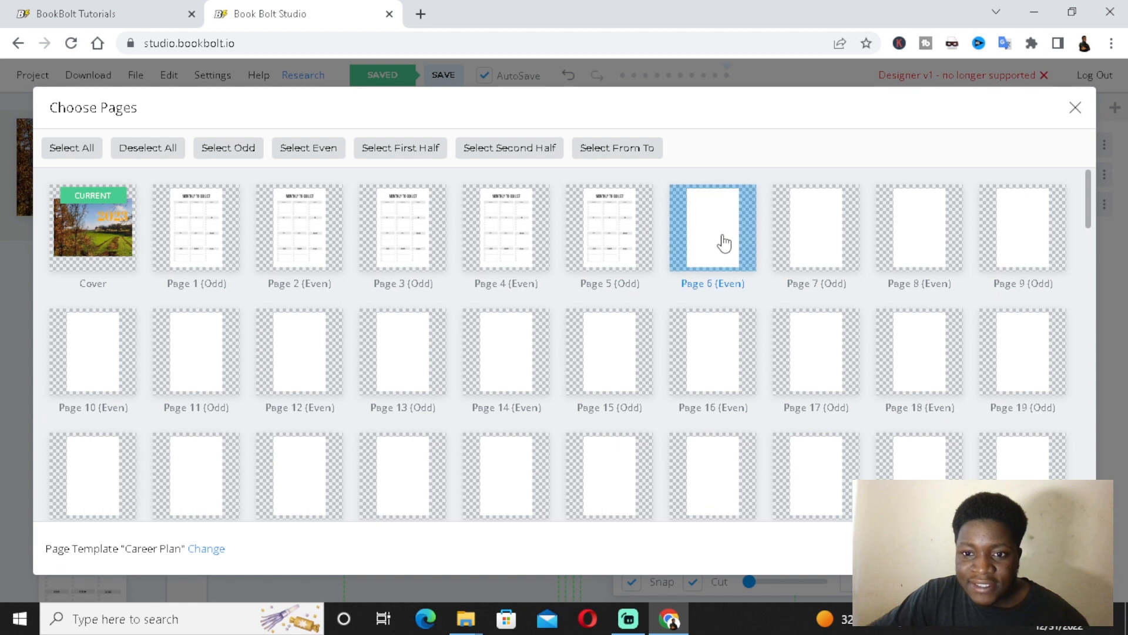
{"action": "left_click", "coordinate": [821, 242]}
{"action": "left_click", "coordinate": [916, 241]}
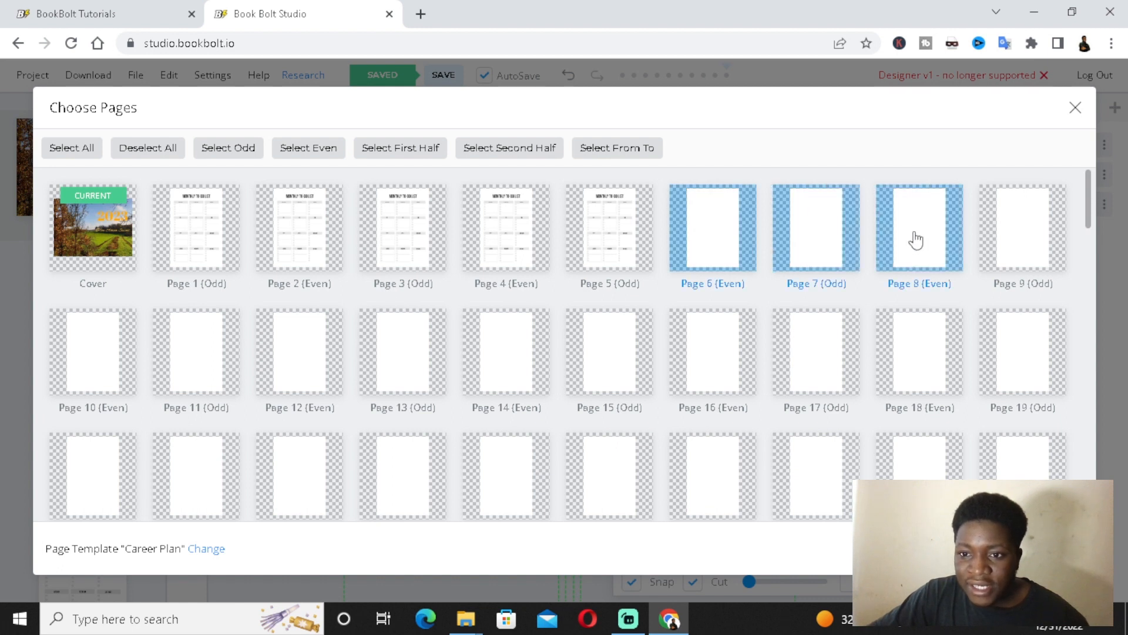
{"action": "left_click", "coordinate": [1015, 235]}
{"action": "left_click", "coordinate": [61, 355]}
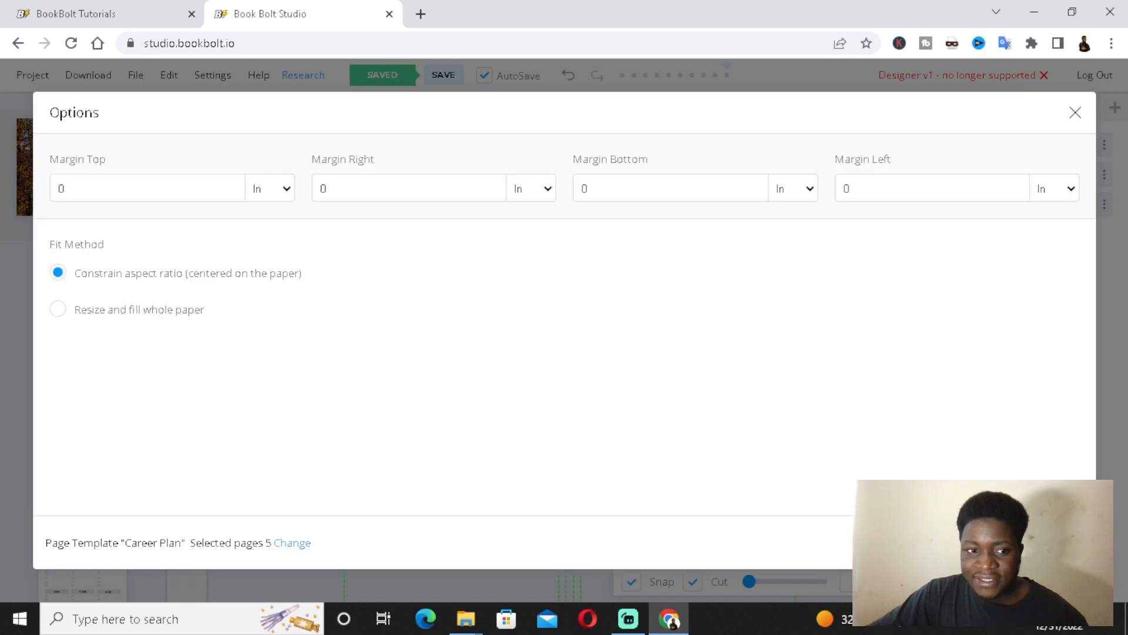
{"action": "left_click", "coordinate": [1034, 542]}
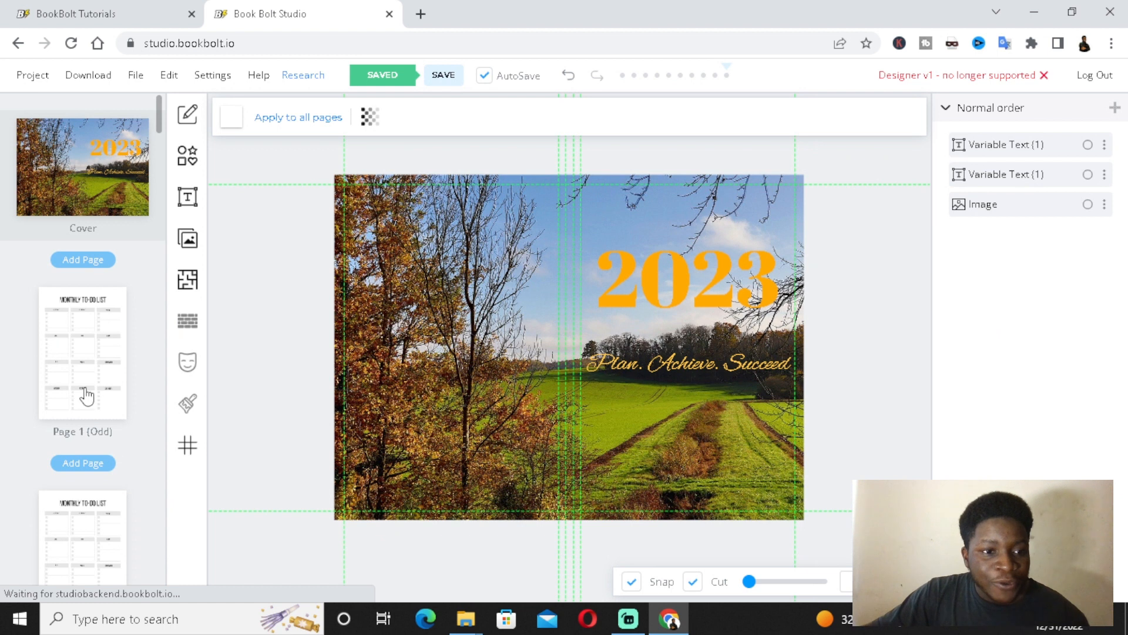
{"action": "scroll", "coordinate": [89, 392], "scroll_direction": "down", "scroll_amount": 4}
{"action": "scroll", "coordinate": [88, 397], "scroll_direction": "up", "scroll_amount": 4}
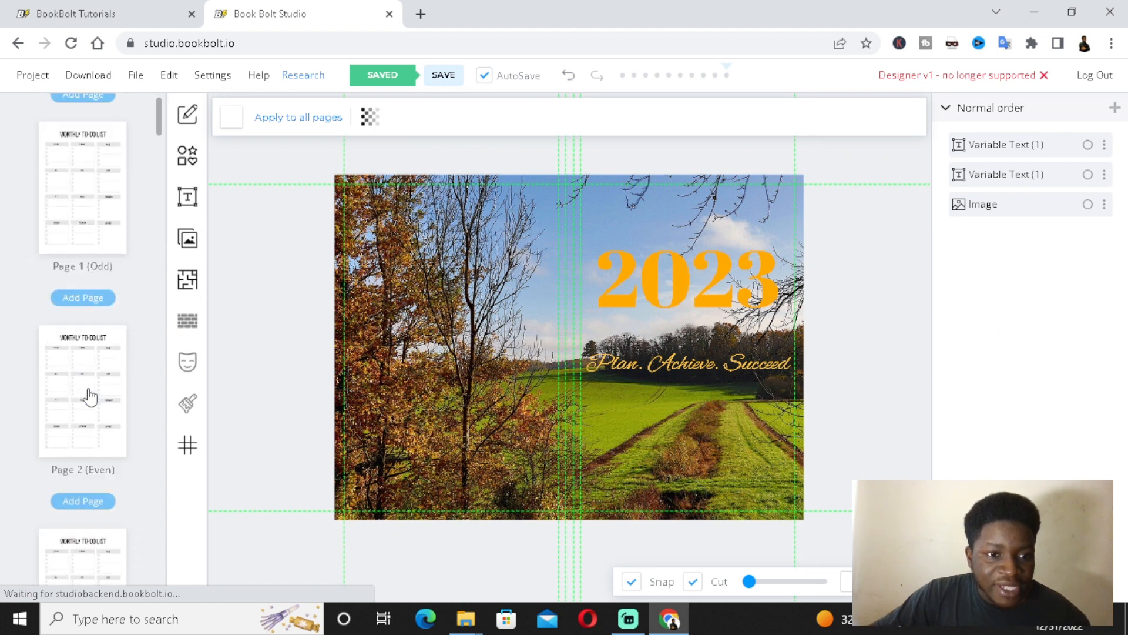
Step: Choose the Wide Journal variant of the Journal template and look over the pages it can be applied to
{"action": "left_click", "coordinate": [187, 281]}
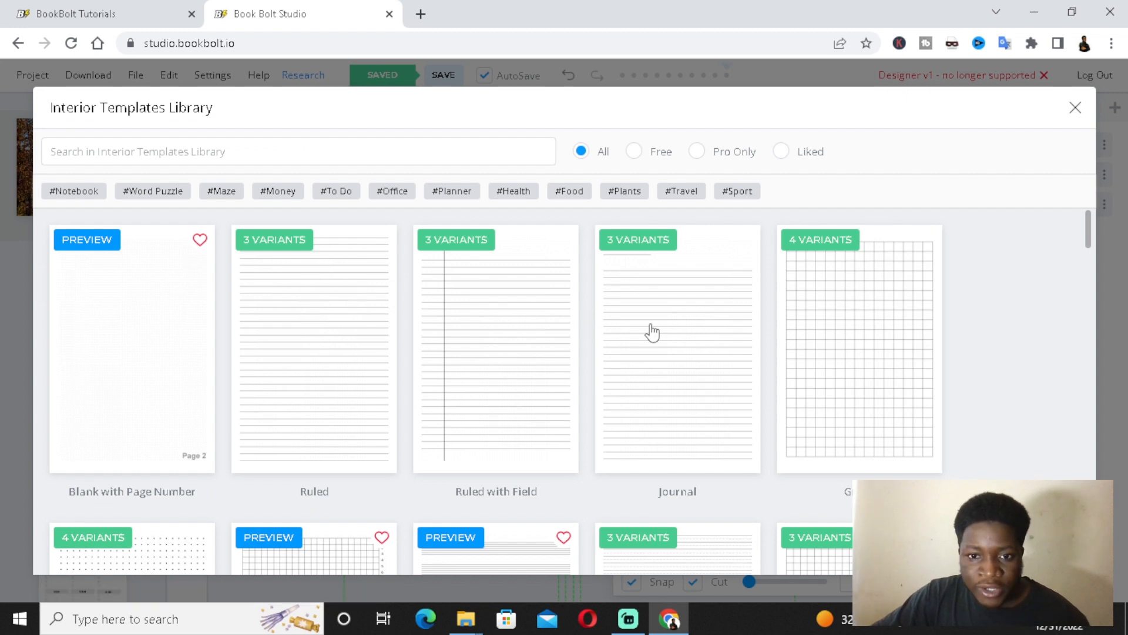
{"action": "left_click", "coordinate": [686, 328]}
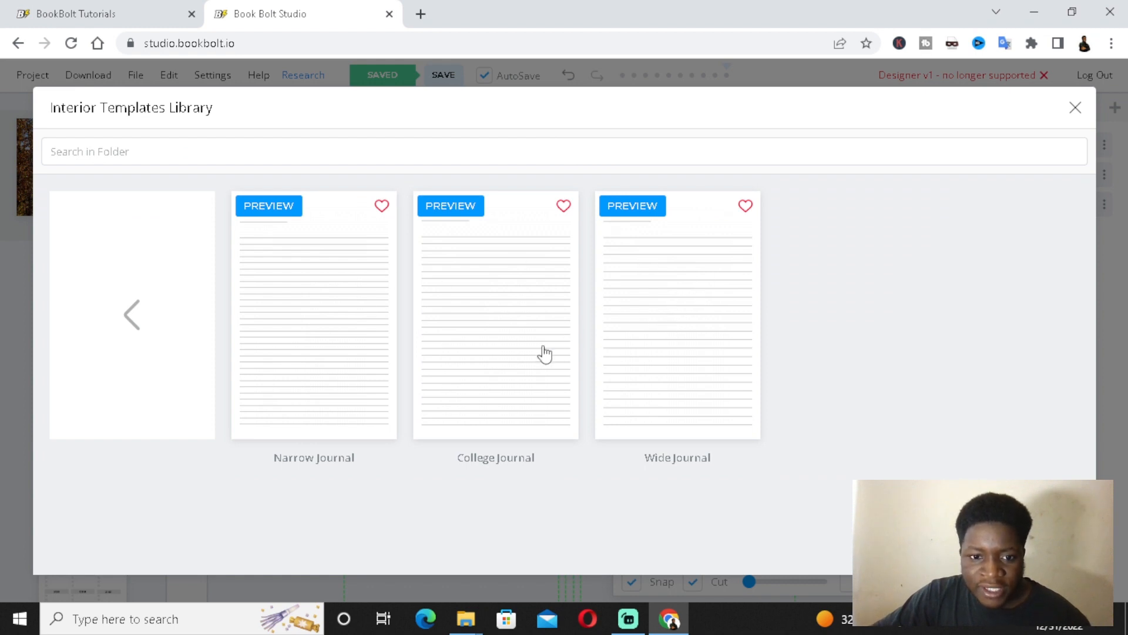
{"action": "left_click", "coordinate": [680, 373]}
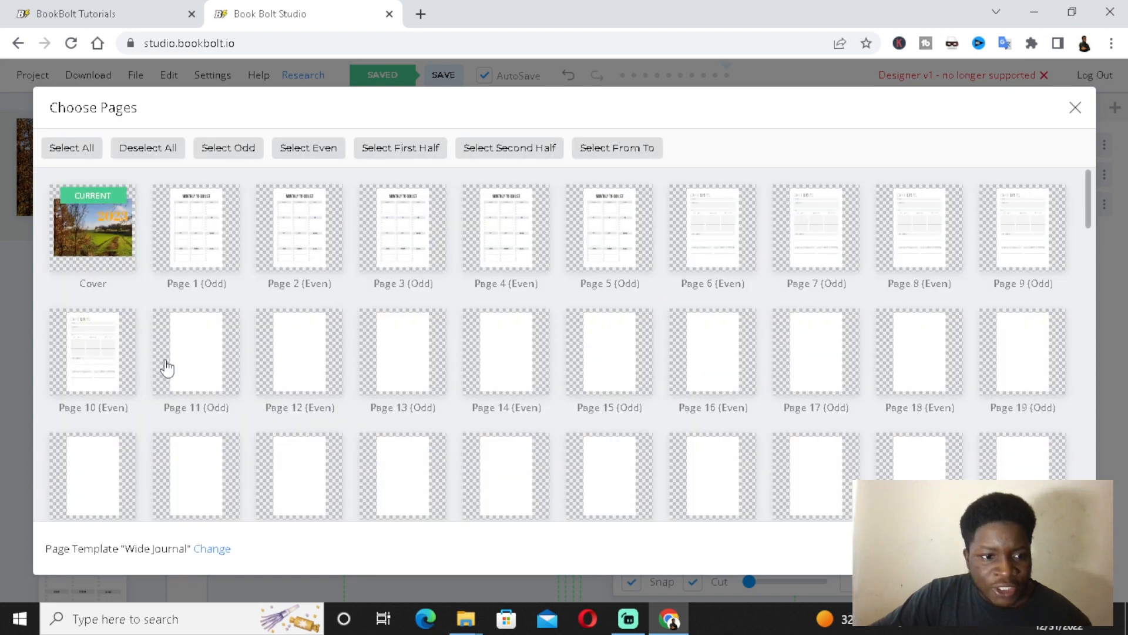
{"action": "scroll", "coordinate": [166, 368], "scroll_direction": "down", "scroll_amount": 3}
{"action": "scroll", "coordinate": [161, 368], "scroll_direction": "up", "scroll_amount": 3}
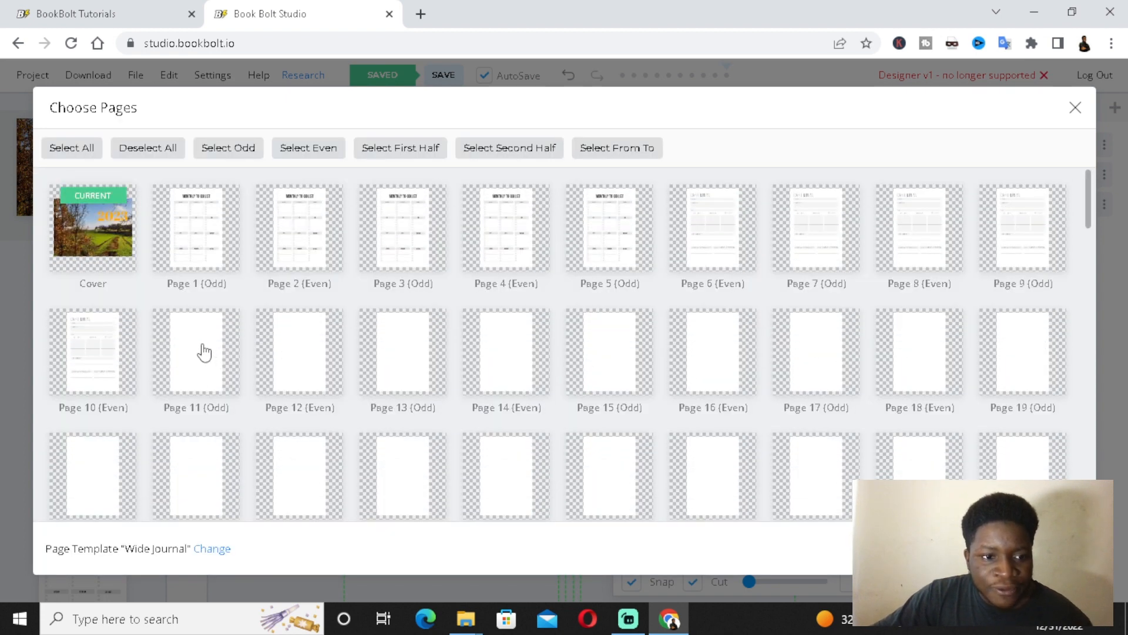
{"action": "scroll", "coordinate": [552, 423], "scroll_direction": "down", "scroll_amount": 6}
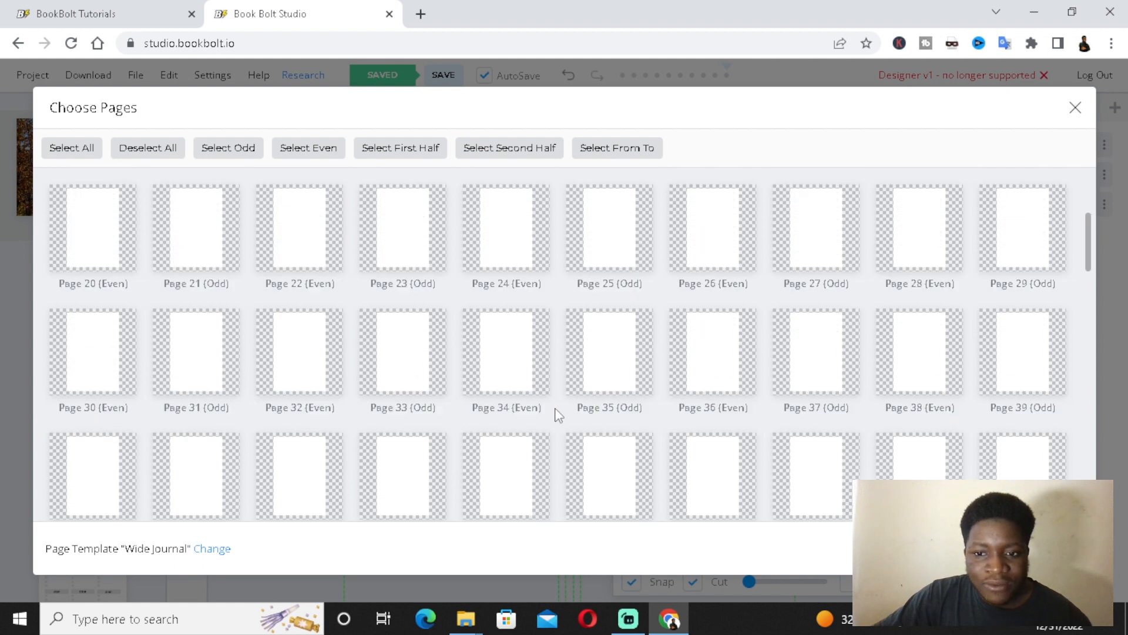
{"action": "scroll", "coordinate": [168, 341], "scroll_direction": "up", "scroll_amount": 6}
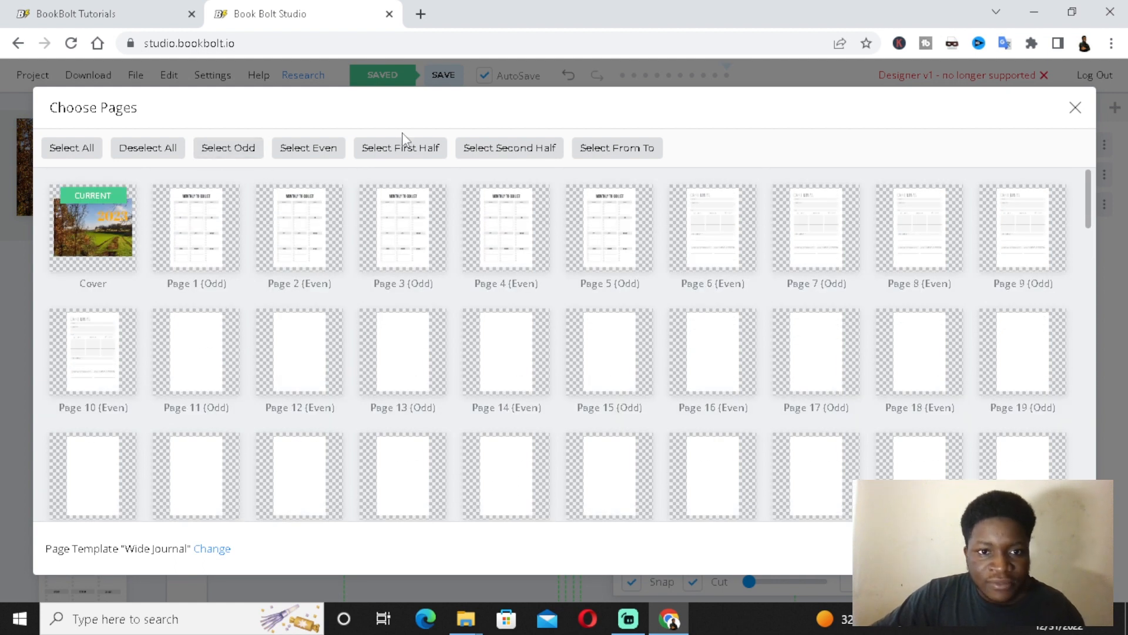
Step: Apply the Wide Journal template to every page from 11 onward, leaving out the cover and pages 1 through 10
{"action": "left_click", "coordinate": [88, 147]}
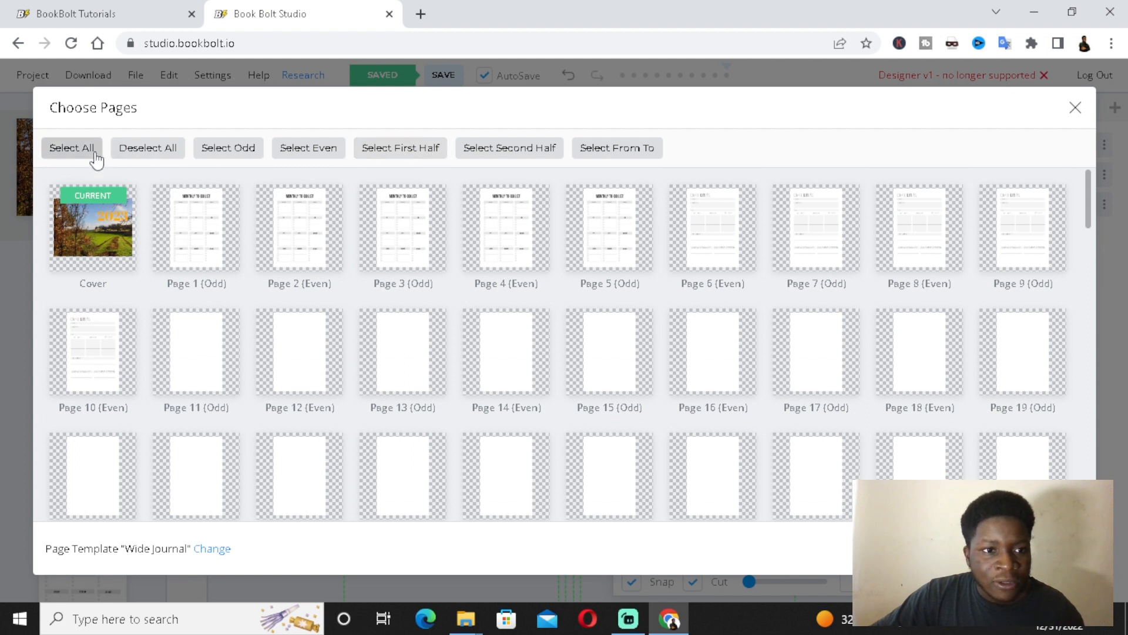
{"action": "left_click", "coordinate": [123, 247]}
{"action": "left_click", "coordinate": [215, 244]}
{"action": "left_click", "coordinate": [310, 232]}
{"action": "left_click", "coordinate": [414, 230]}
{"action": "left_click", "coordinate": [512, 228]}
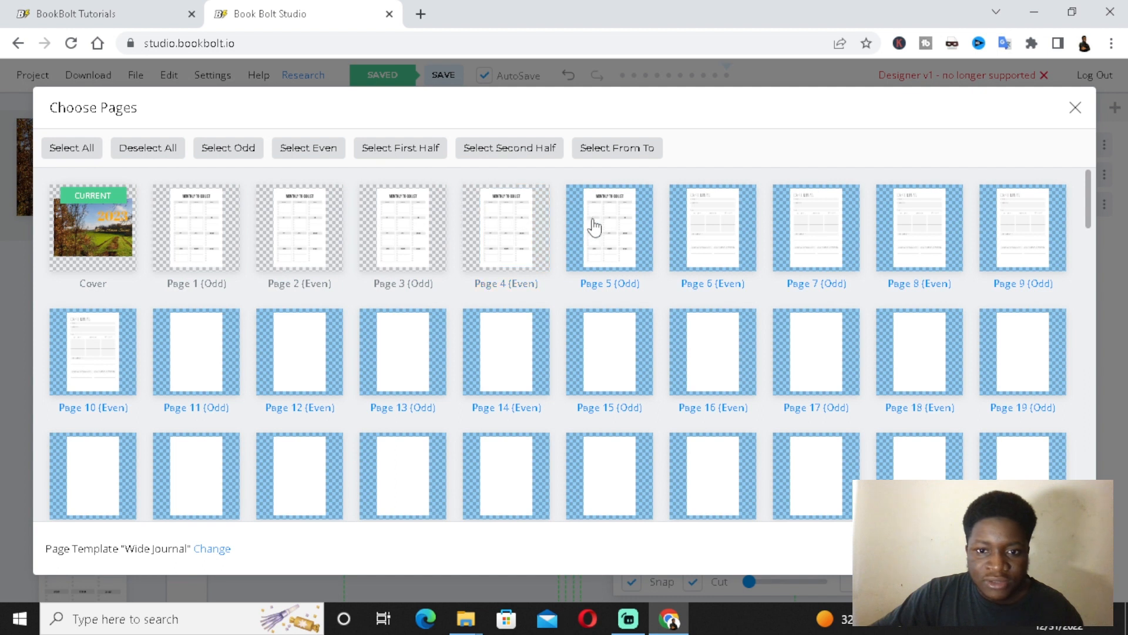
{"action": "left_click", "coordinate": [594, 228]}
{"action": "left_click", "coordinate": [712, 237]}
{"action": "left_click", "coordinate": [811, 235]}
{"action": "left_click", "coordinate": [906, 238]}
{"action": "left_click", "coordinate": [1033, 238]}
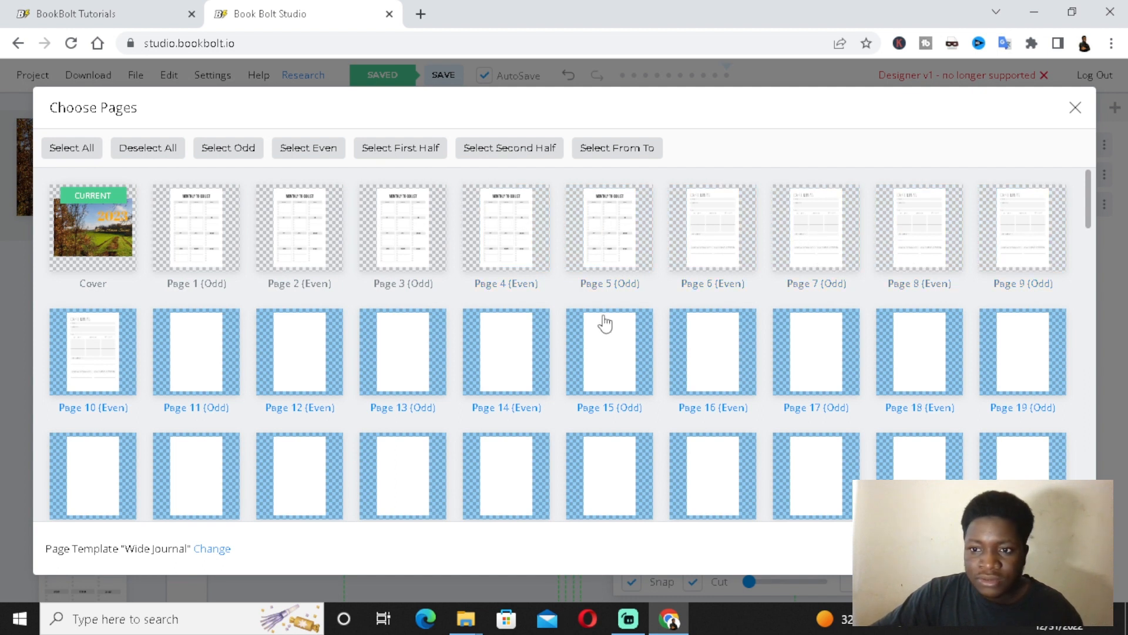
{"action": "left_click", "coordinate": [129, 354]}
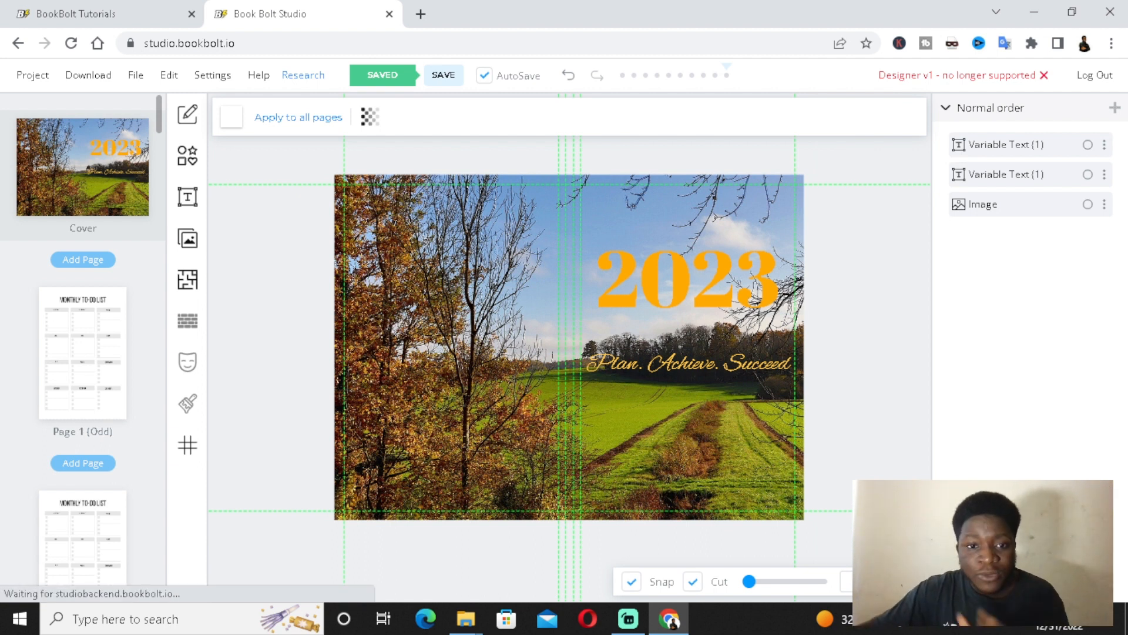
Step: Download the whole current project in RGB
{"action": "left_click", "coordinate": [88, 75]}
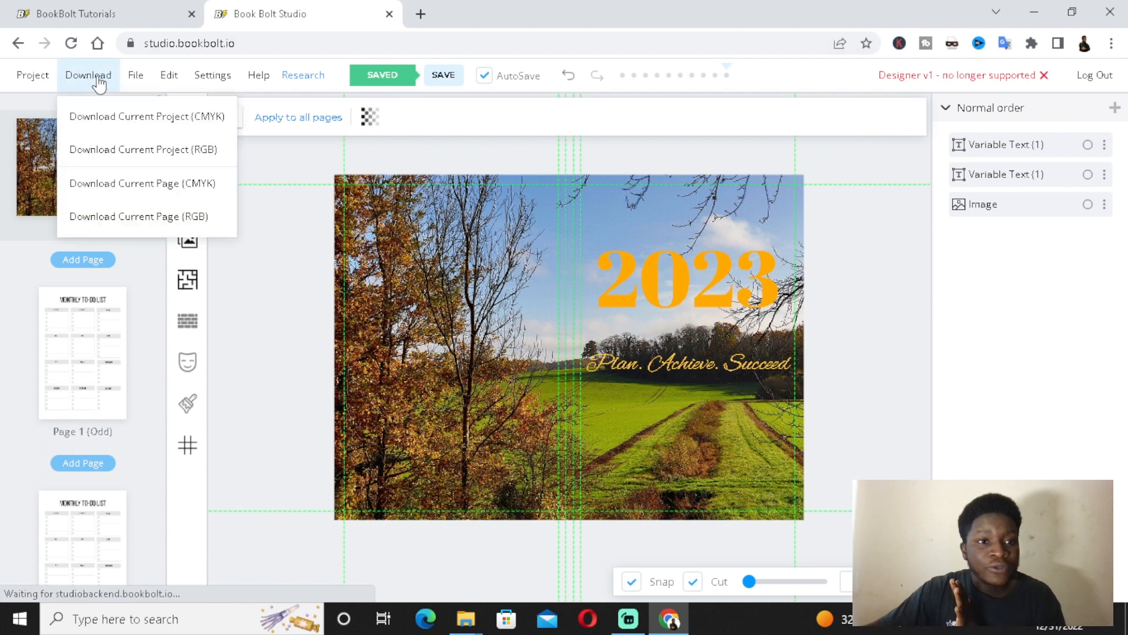
{"action": "left_click", "coordinate": [165, 153]}
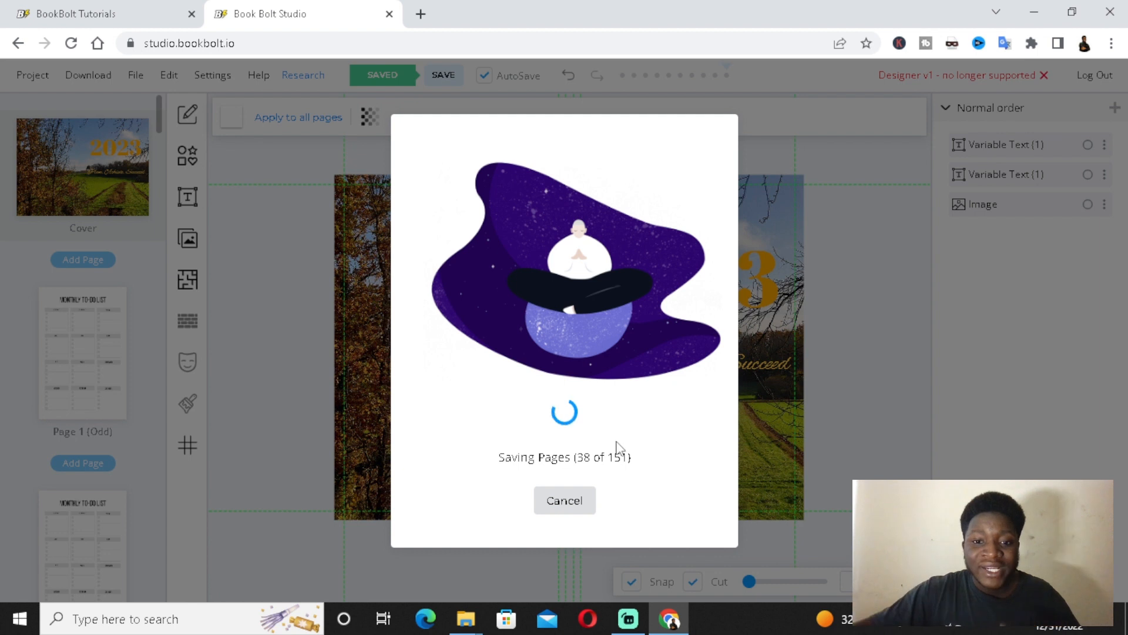
Step: Switch to Kindle Direct Publishing in a new browser tab and start creating a new paperback title
{"action": "left_click", "coordinate": [420, 13]}
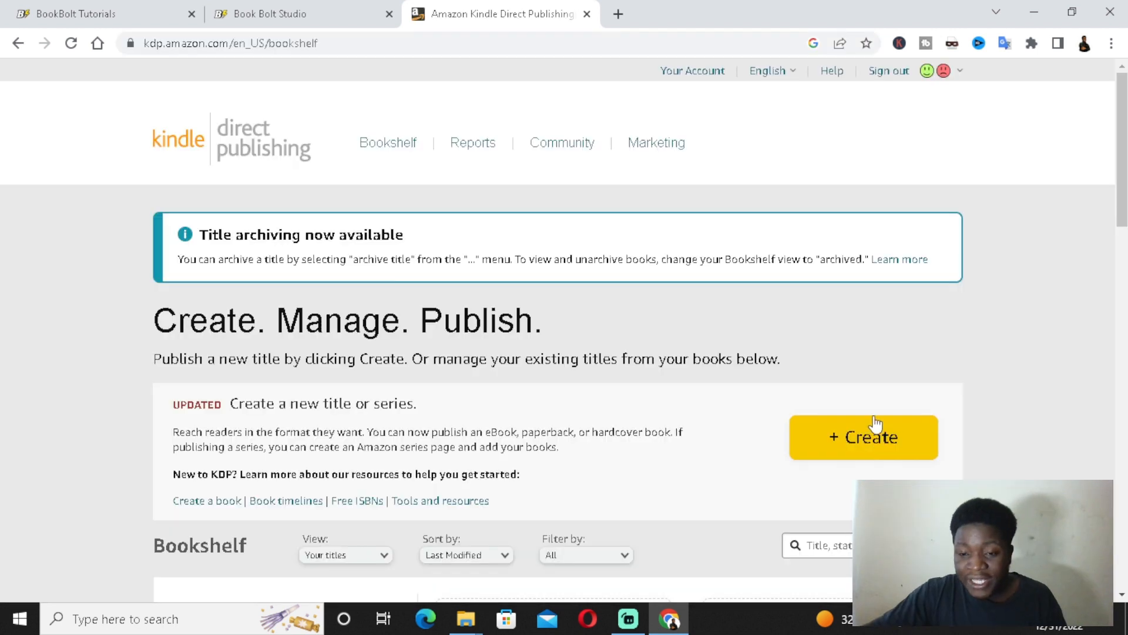
{"action": "left_click", "coordinate": [880, 418]}
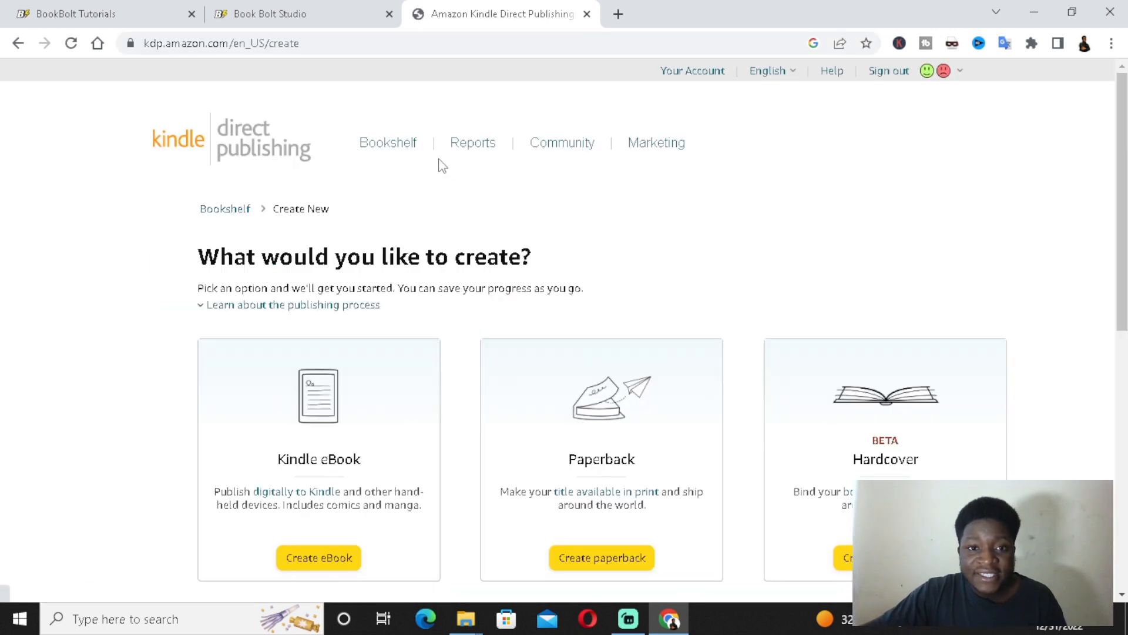
{"action": "scroll", "coordinate": [563, 438], "scroll_direction": "down", "scroll_amount": 3}
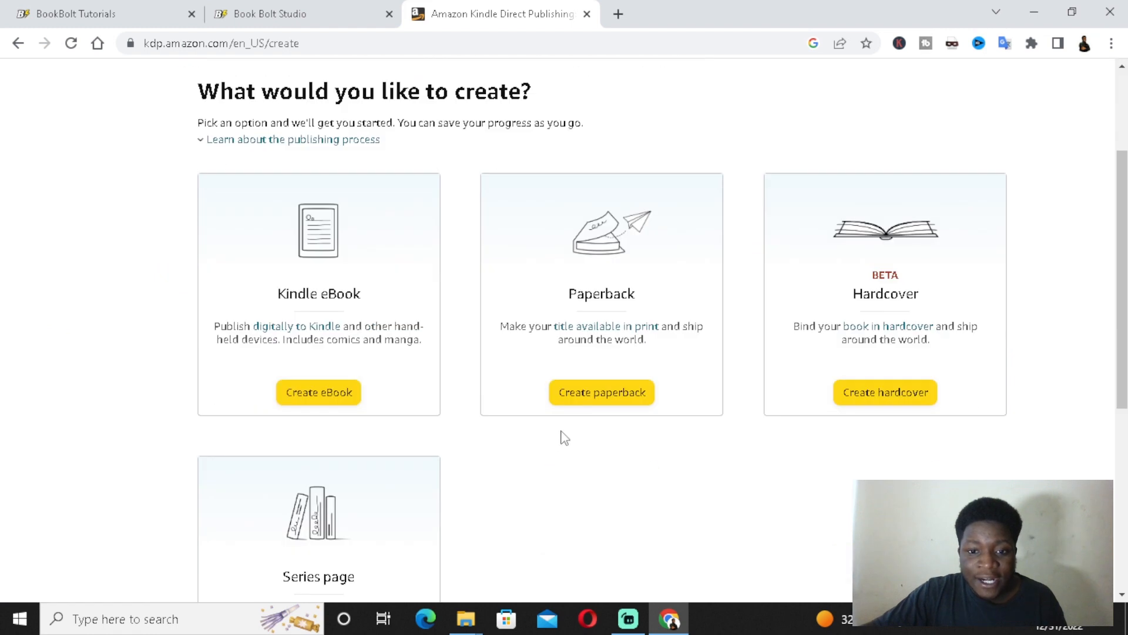
{"action": "left_click", "coordinate": [596, 398]}
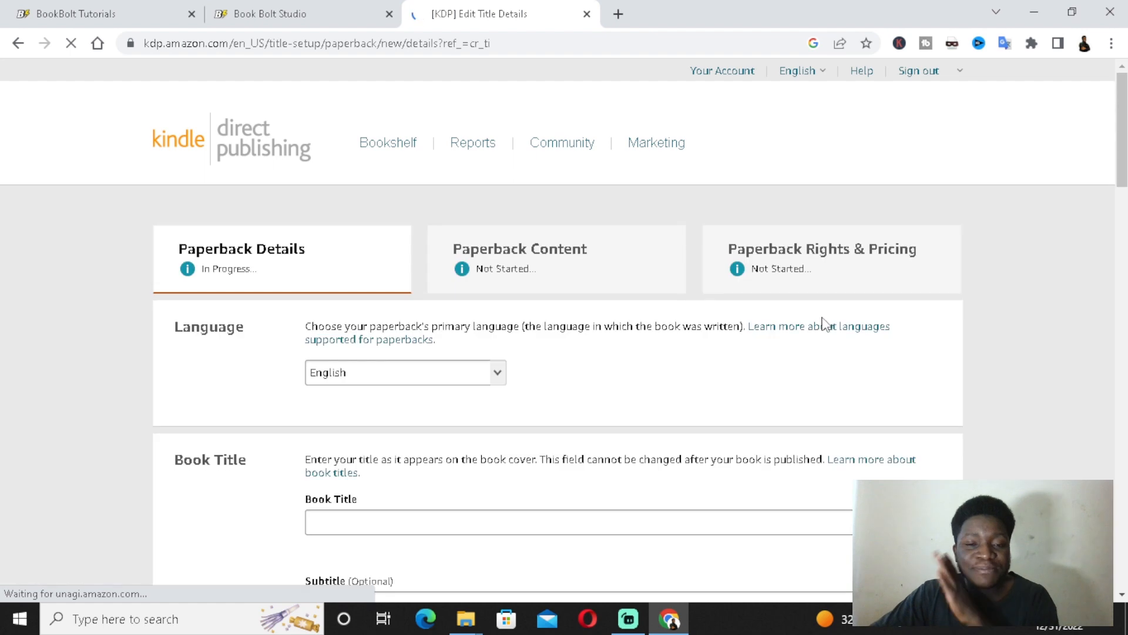
Step: Enter "2023 Goal setting journal" as the book title in the paperback details
{"action": "scroll", "coordinate": [453, 376], "scroll_direction": "down", "scroll_amount": 1}
{"action": "scroll", "coordinate": [449, 383], "scroll_direction": "down", "scroll_amount": 1}
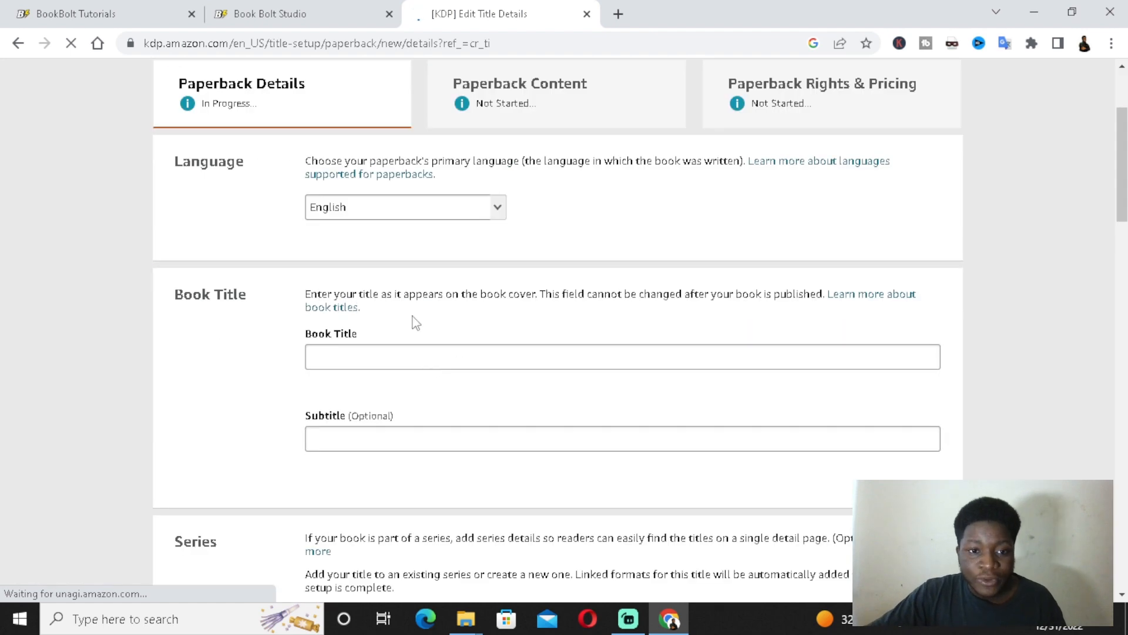
{"action": "left_click", "coordinate": [425, 356]}
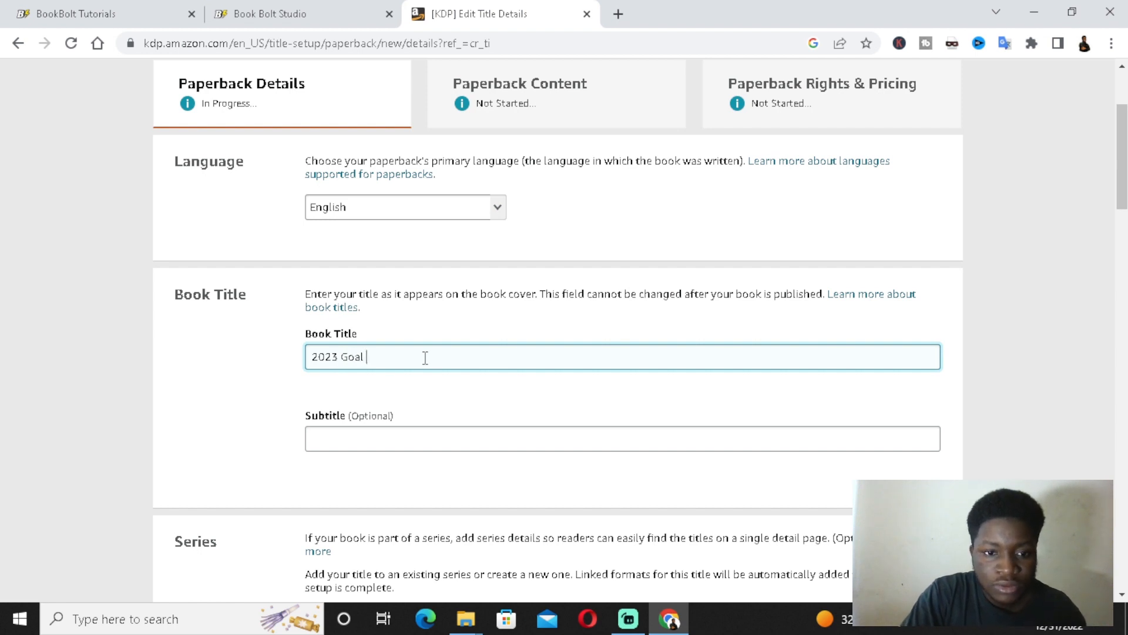
{"action": "type", "text": "ournal"}
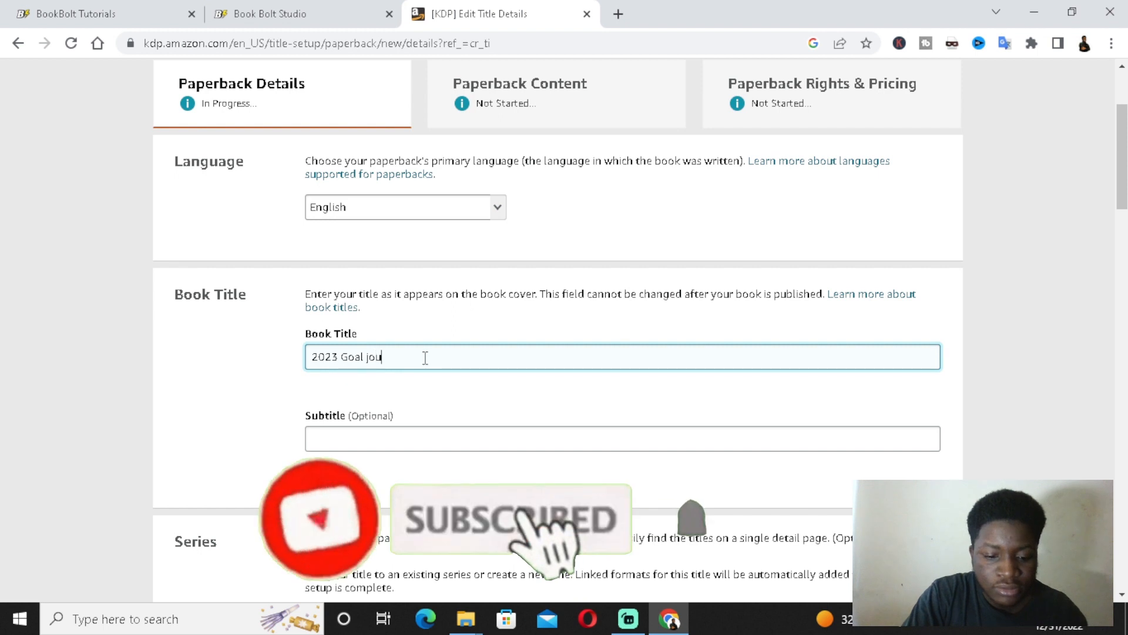
{"action": "left_click", "coordinate": [367, 360]}
{"action": "type", "text": "setting"}
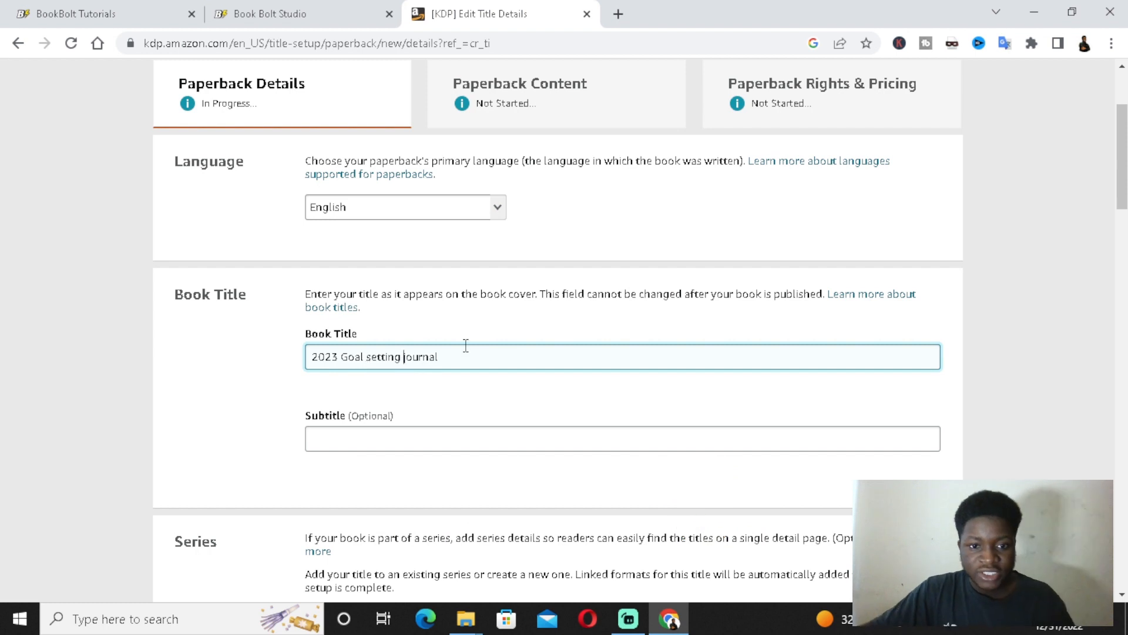
Step: Enter the subtitle "6x9 Goal setting journal for career , Daily and future plans for 2023"
{"action": "left_click", "coordinate": [440, 438]}
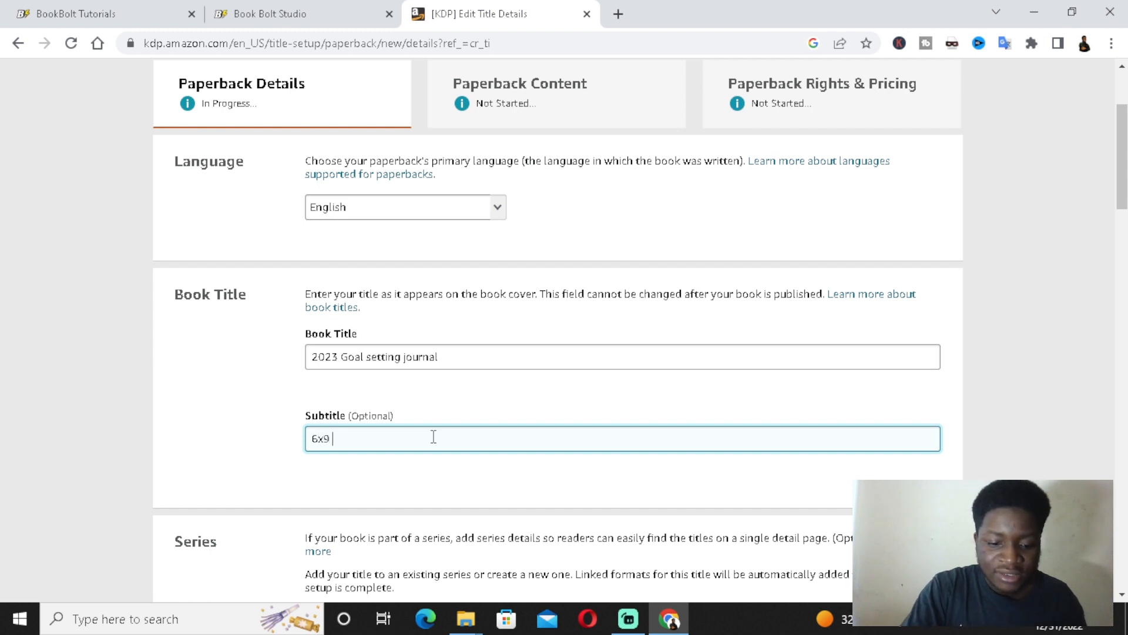
{"action": "type", "text": "al setting"}
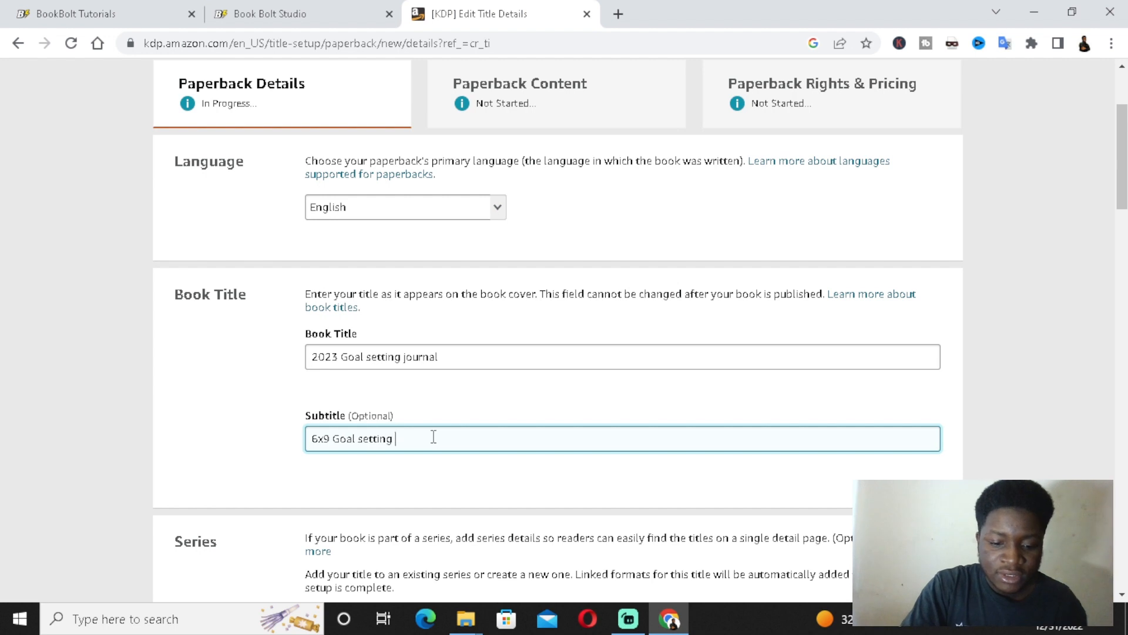
{"action": "type", "text": " journal"}
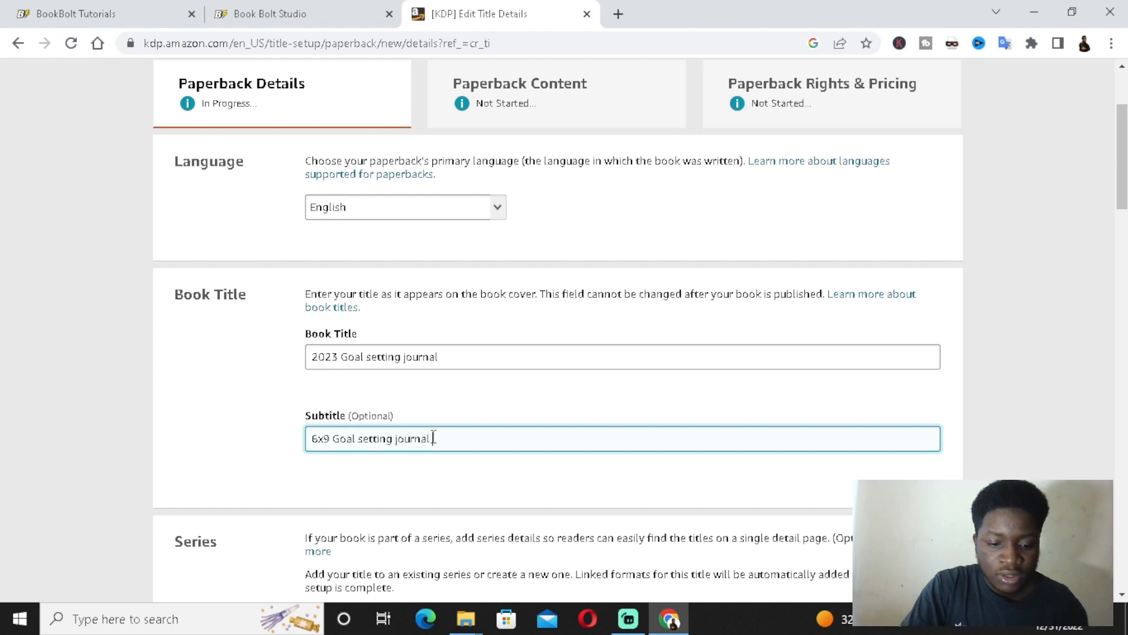
{"action": "type", "text": " for "}
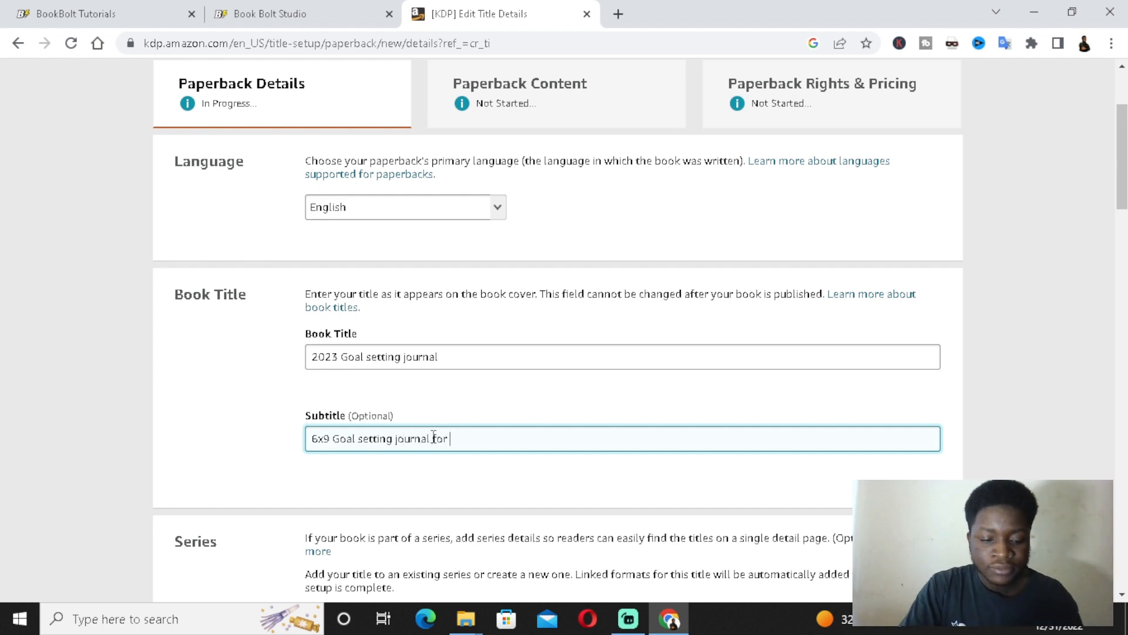
{"action": "type", "text": "career"}
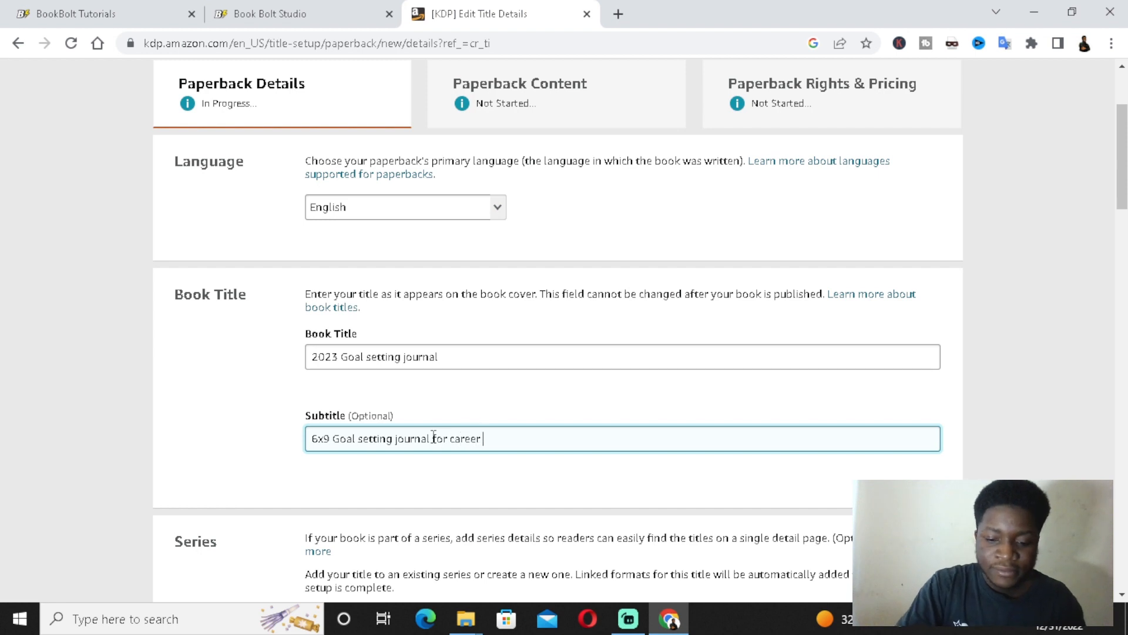
{"action": "type", "text": " , "}
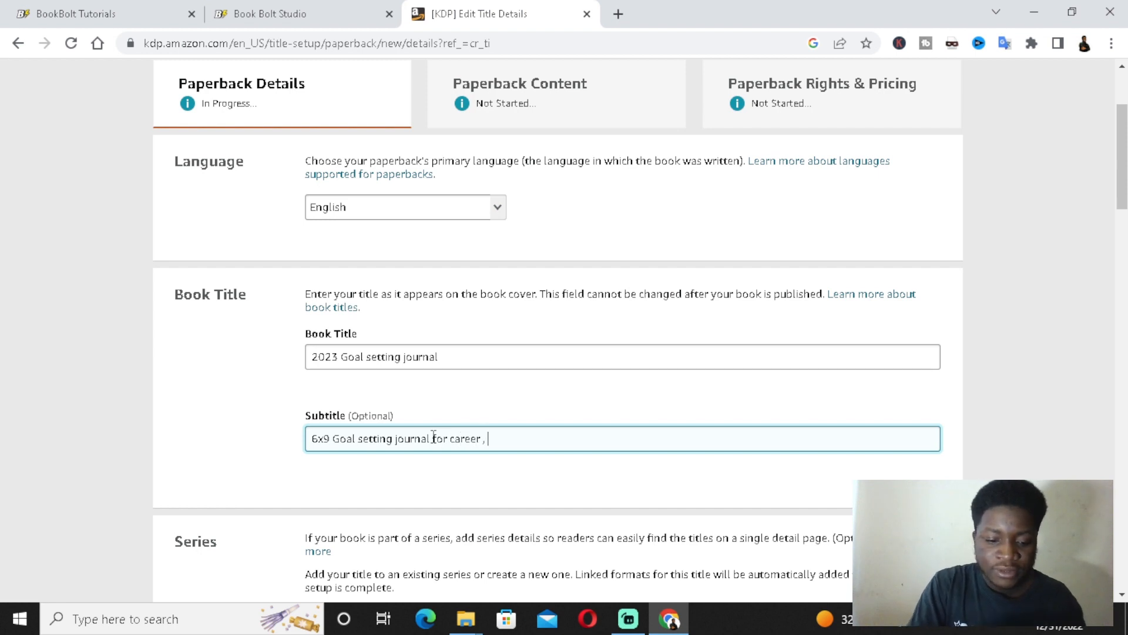
{"action": "type", "text": "Dail"}
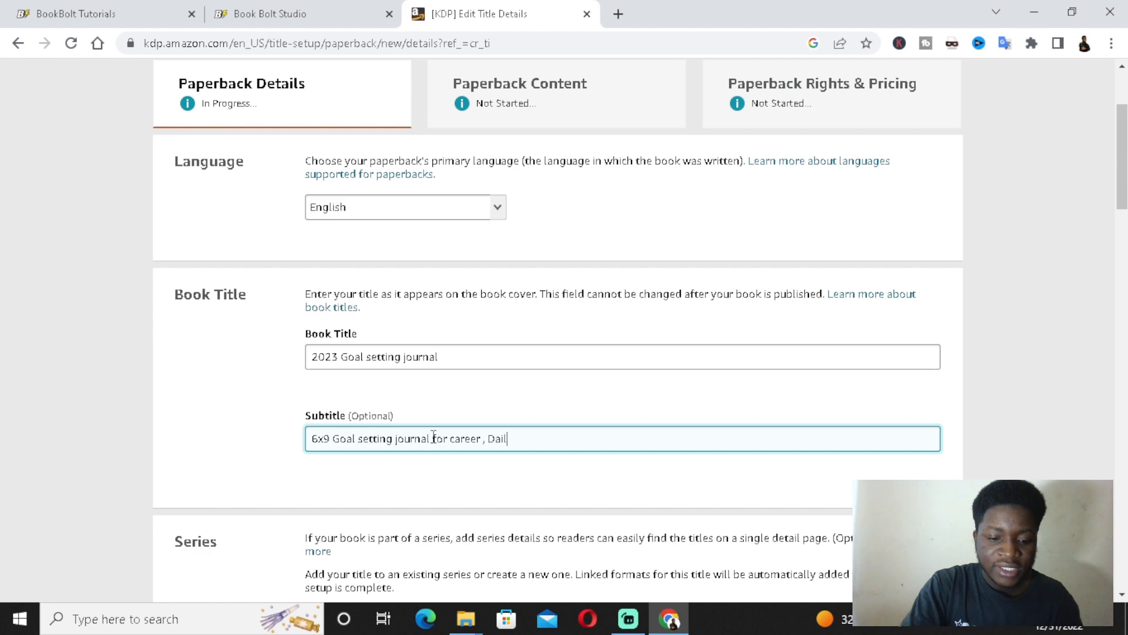
{"action": "type", "text": "y activi"}
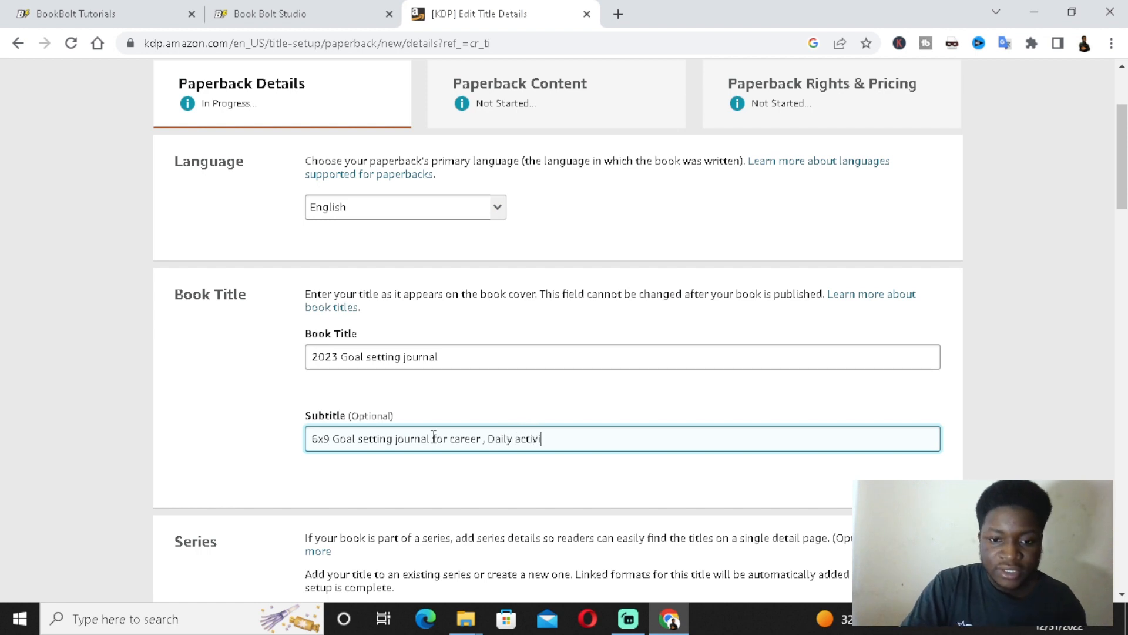
{"action": "key", "text": "BackSpace"}
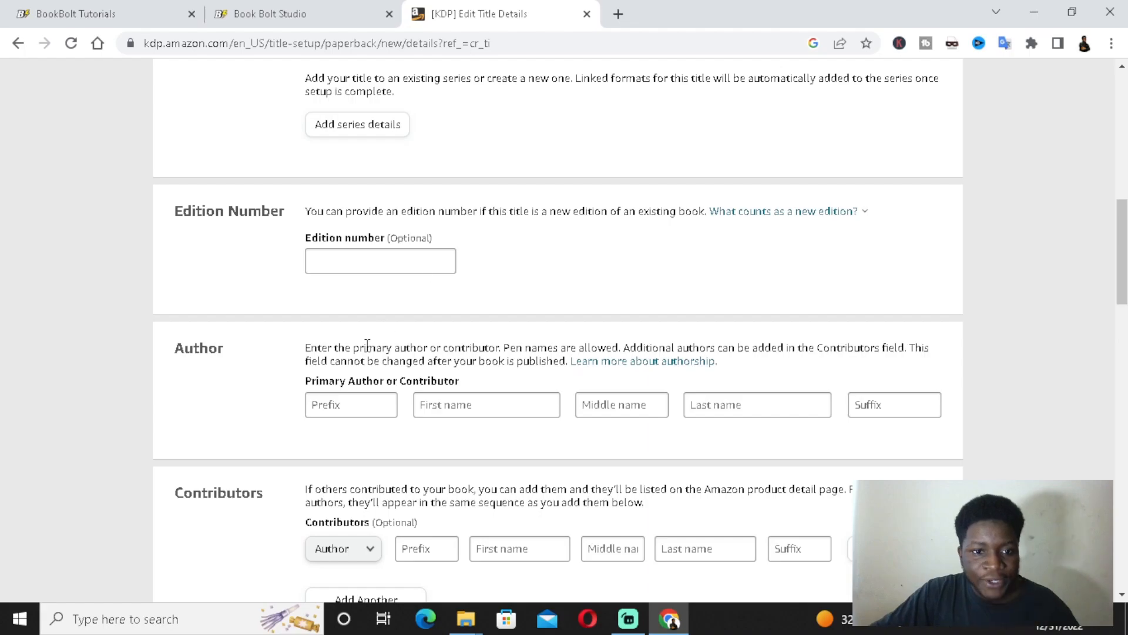
Step: Set the primary author's prefix to Engr and fill in the author's first name from the saved autofill entry
{"action": "left_click", "coordinate": [368, 412]}
{"action": "scroll", "coordinate": [428, 398], "scroll_direction": "down", "scroll_amount": 1}
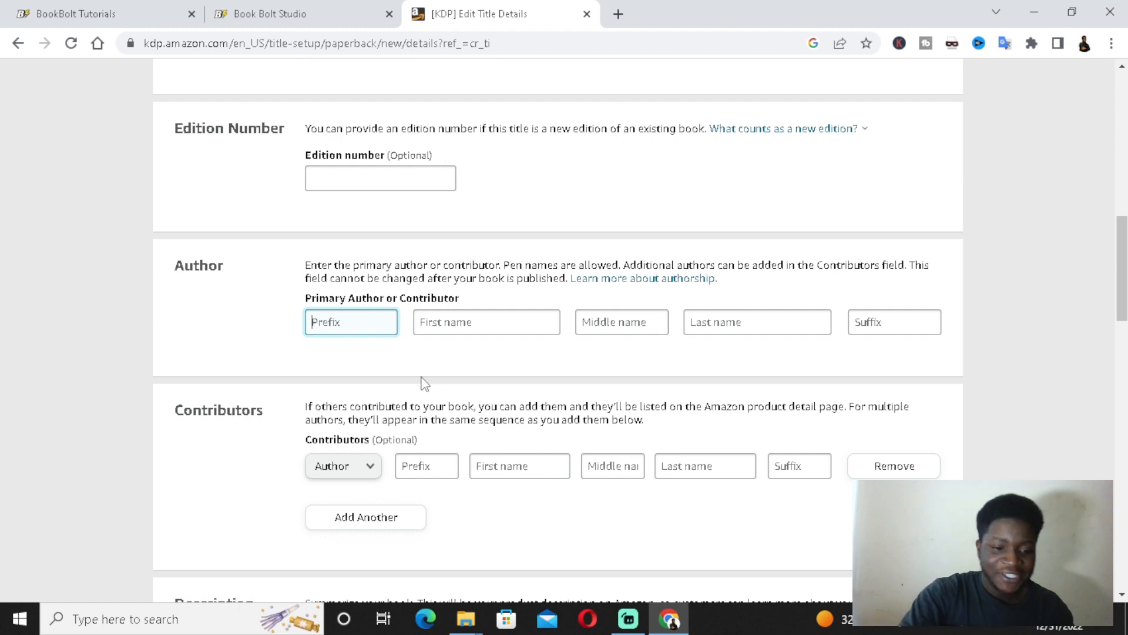
{"action": "type", "text": "Engr"}
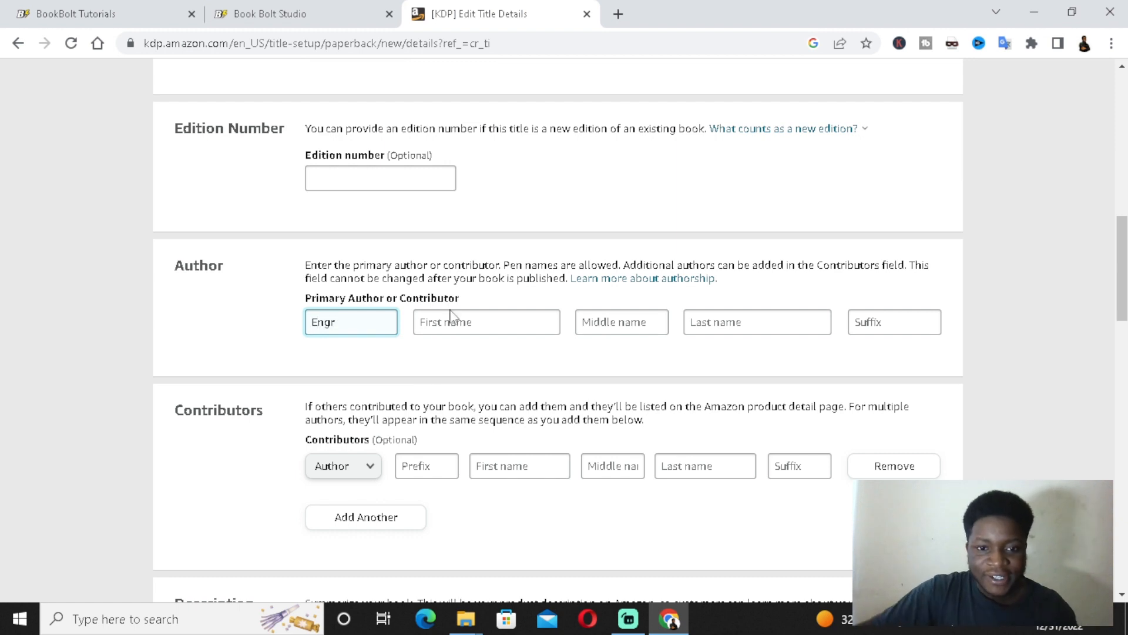
{"action": "left_click", "coordinate": [451, 321]}
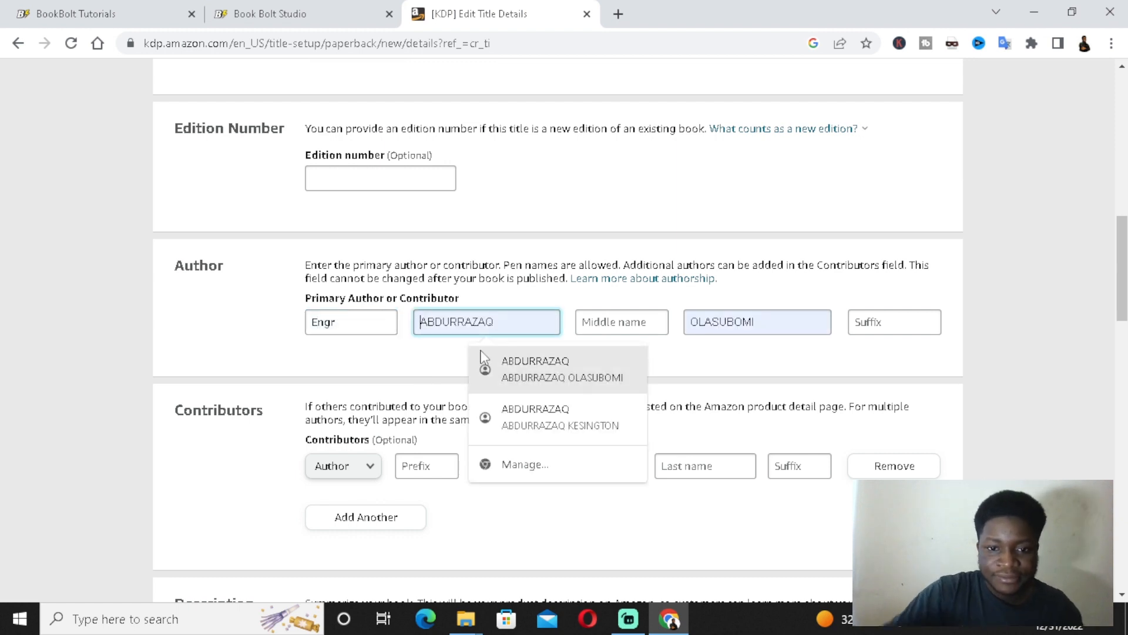
{"action": "left_click", "coordinate": [481, 350]}
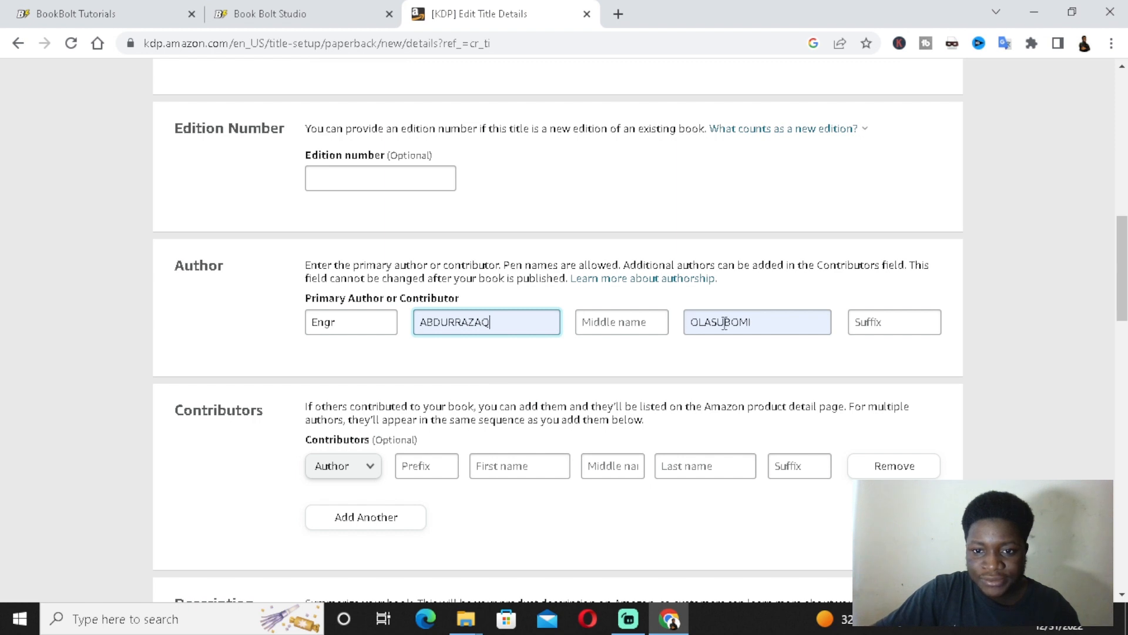
Step: Clear the autofilled last name of the primary author, then enter the author's middle name and correct last name
{"action": "left_click", "coordinate": [759, 328]}
{"action": "left_click_drag", "start_coordinate": [759, 328], "coordinate": [668, 323]}
{"action": "key", "text": "BackSpace"}
{"action": "left_click", "coordinate": [651, 321]}
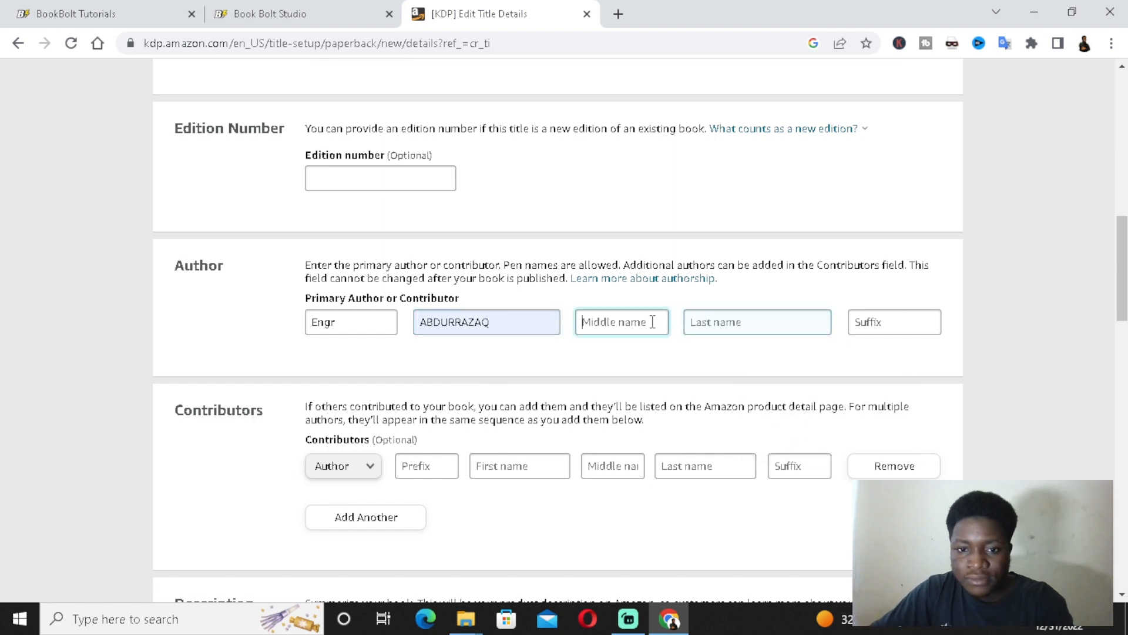
{"action": "type", "text": "OLASUBO"}
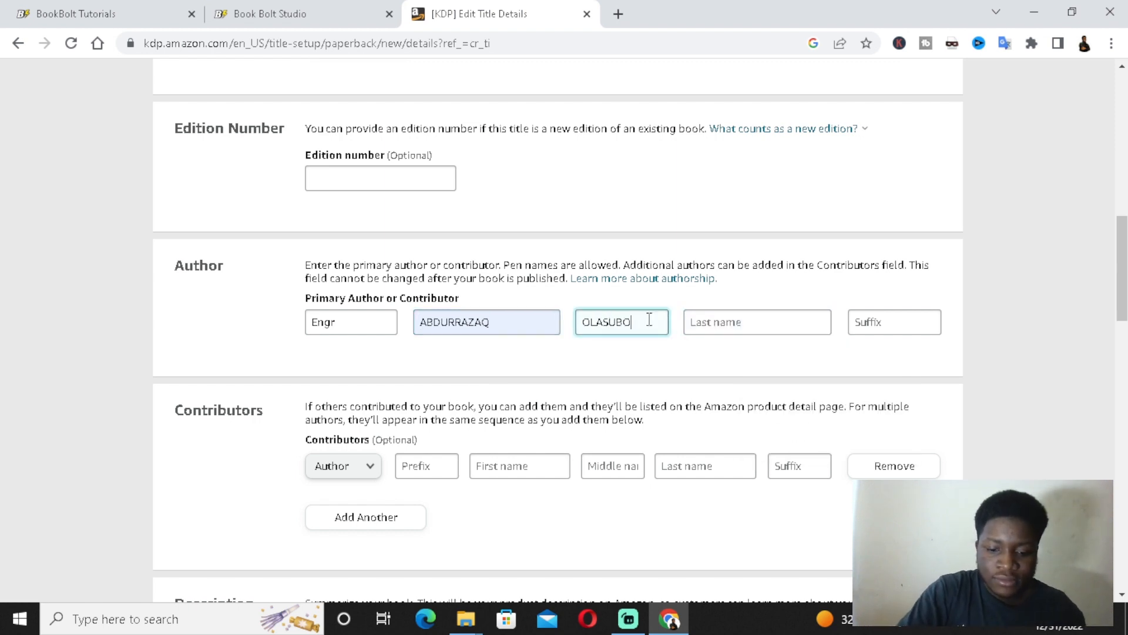
{"action": "type", "text": "MI"}
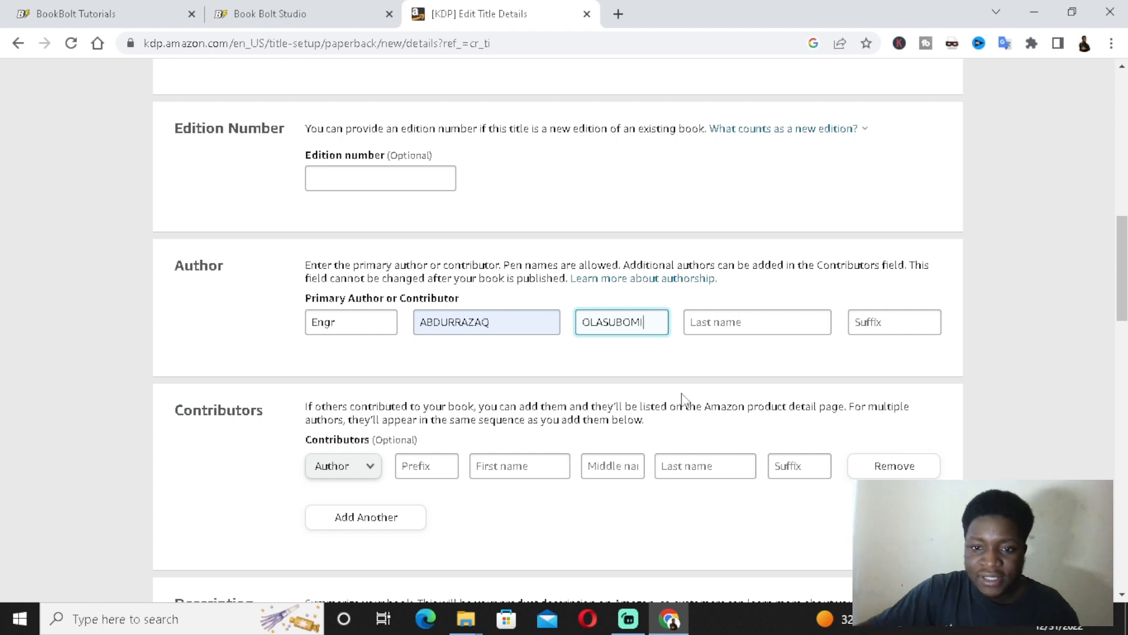
{"action": "left_click", "coordinate": [721, 317]}
{"action": "type", "text": "K"}
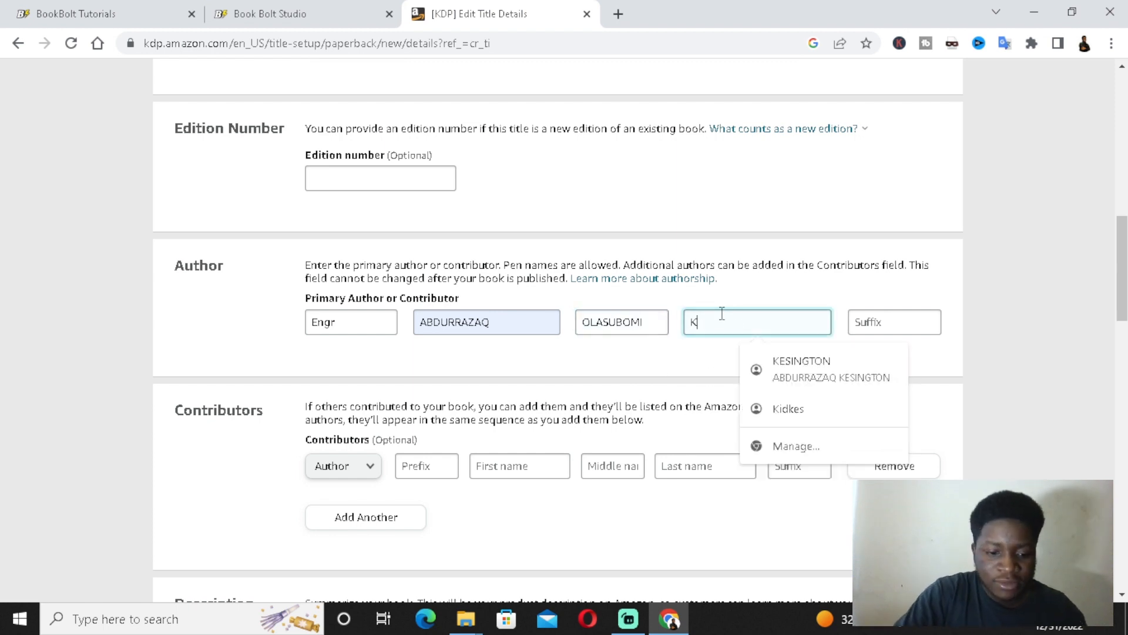
{"action": "type", "text": "ESINGTON"}
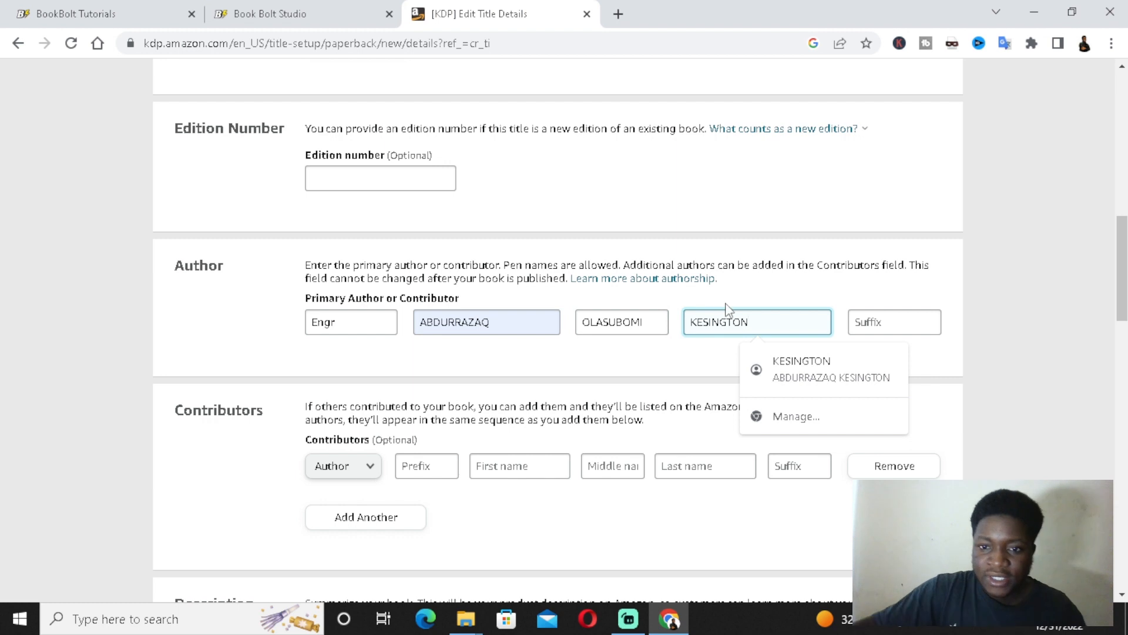
Step: Copy the book title text into the book description
{"action": "scroll", "coordinate": [528, 422], "scroll_direction": "down", "scroll_amount": 1}
{"action": "scroll", "coordinate": [505, 429], "scroll_direction": "down", "scroll_amount": 4}
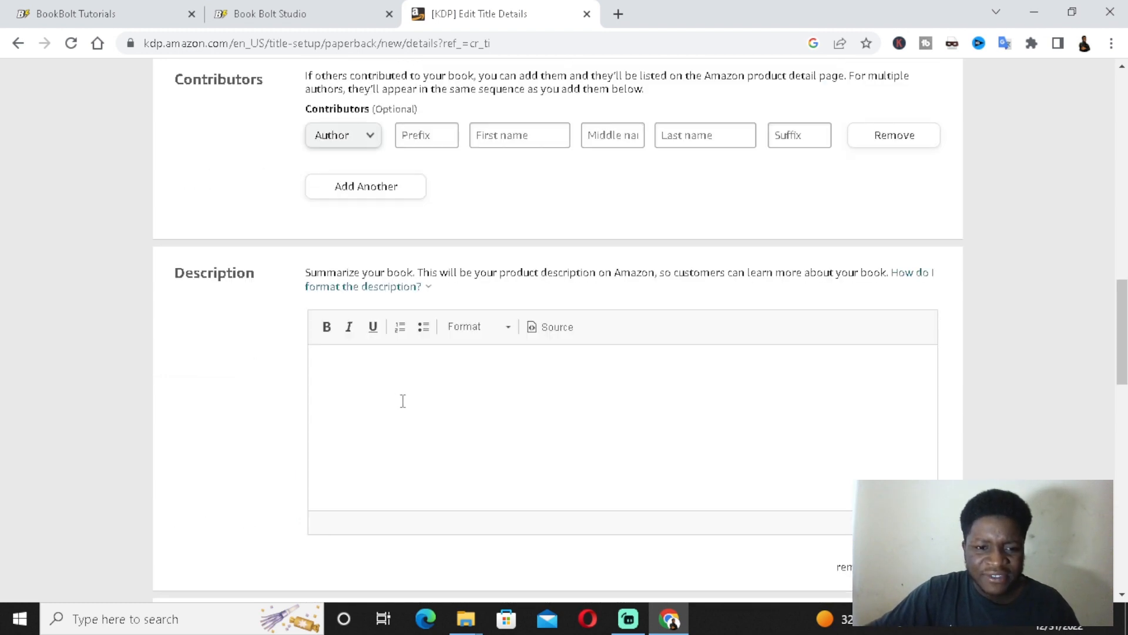
{"action": "left_click", "coordinate": [399, 398]}
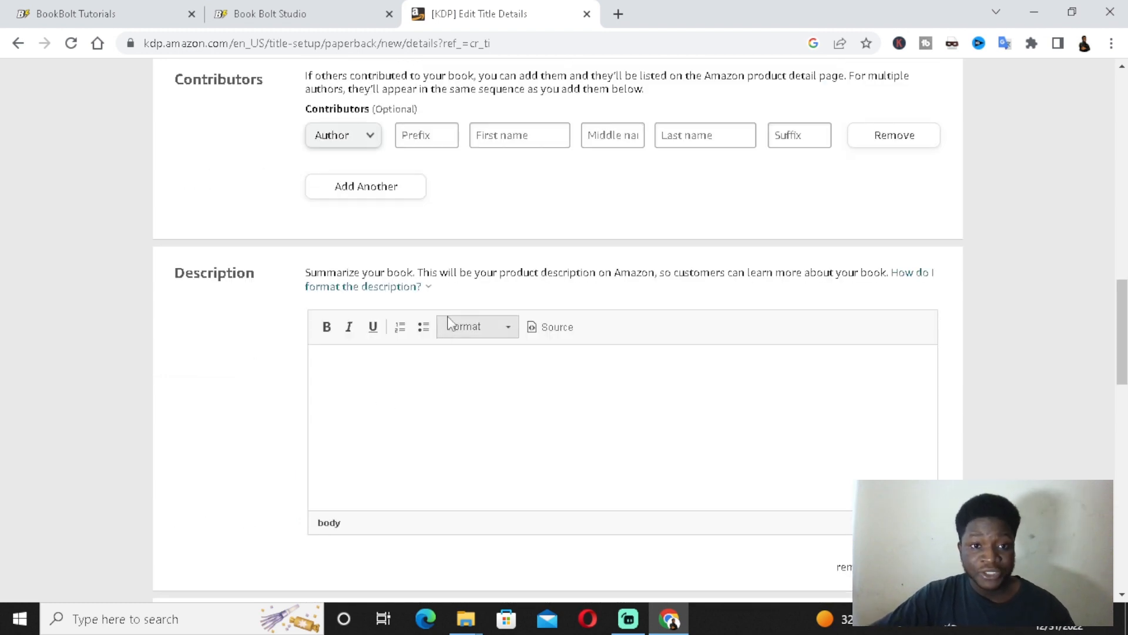
{"action": "scroll", "coordinate": [456, 310], "scroll_direction": "up", "scroll_amount": 15}
{"action": "left_click_drag", "start_coordinate": [453, 363], "coordinate": [277, 347]}
{"action": "key", "text": "ctrl+c"}
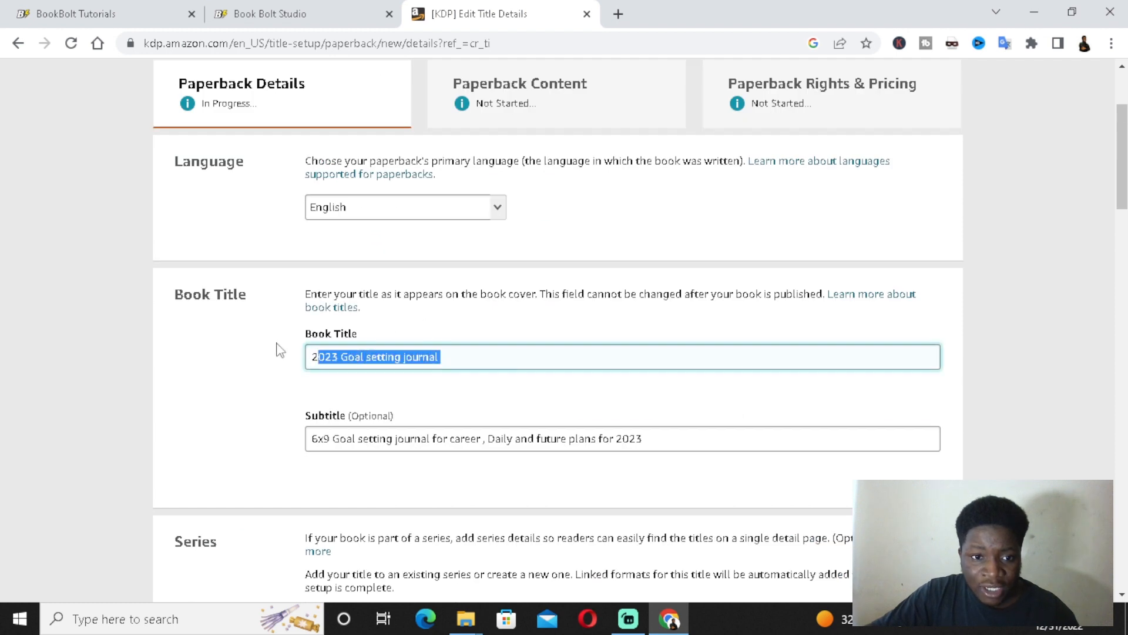
{"action": "scroll", "coordinate": [396, 363], "scroll_direction": "down", "scroll_amount": 5}
{"action": "scroll", "coordinate": [396, 363], "scroll_direction": "down", "scroll_amount": 7}
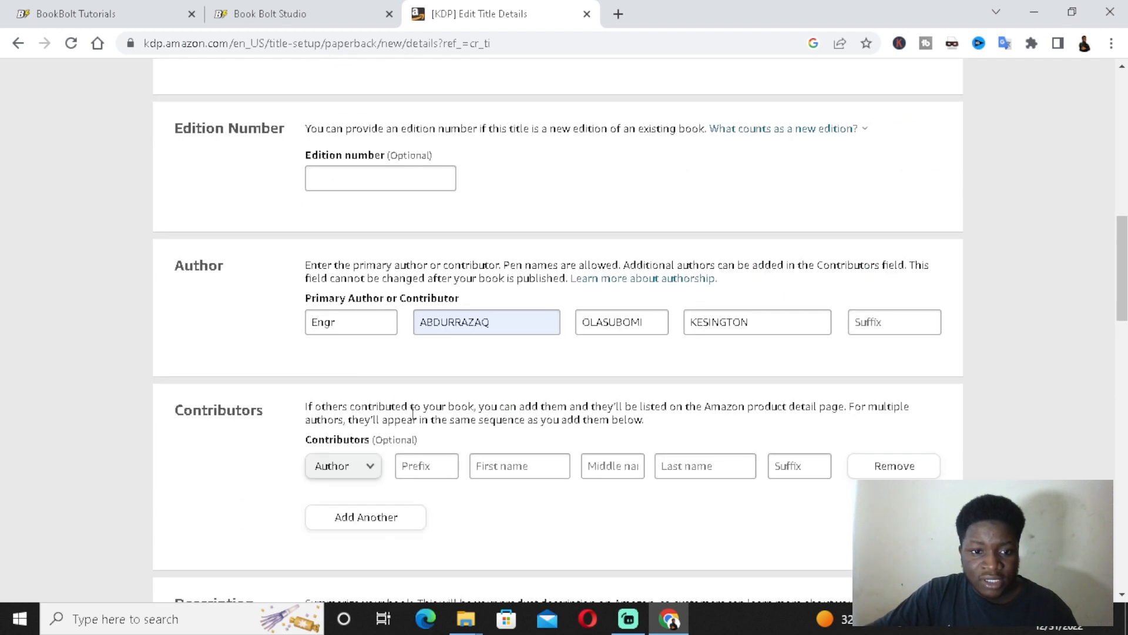
{"action": "left_click", "coordinate": [374, 519]}
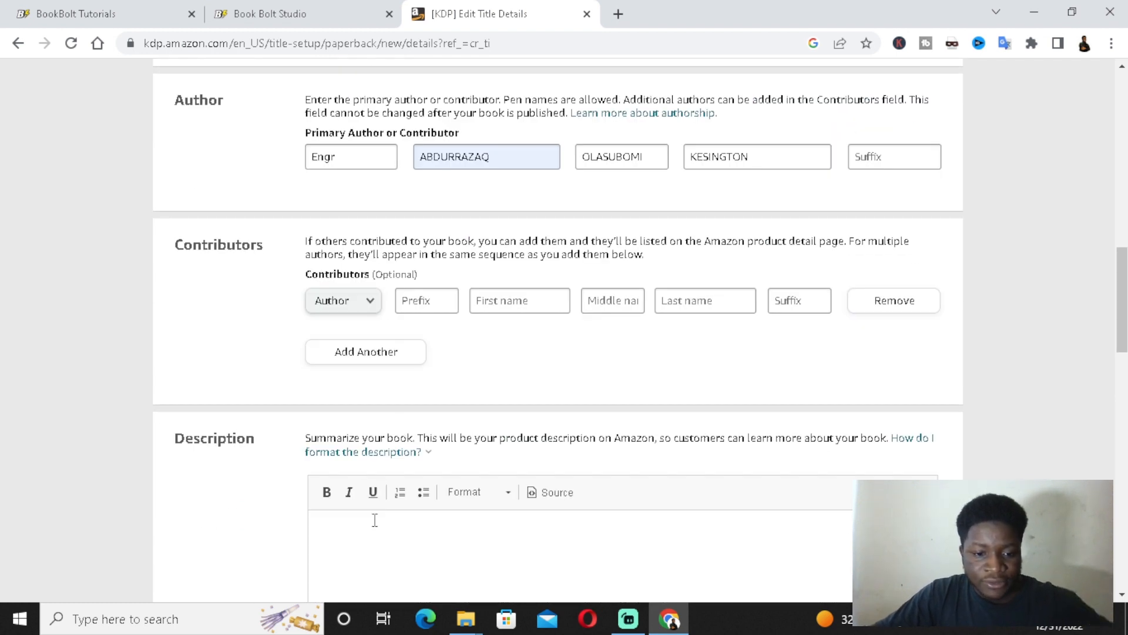
{"action": "key", "text": "ctrl+v"}
Step: Copy the full subtitle text and add it to the book description
{"action": "scroll", "coordinate": [429, 453], "scroll_direction": "up", "scroll_amount": 12}
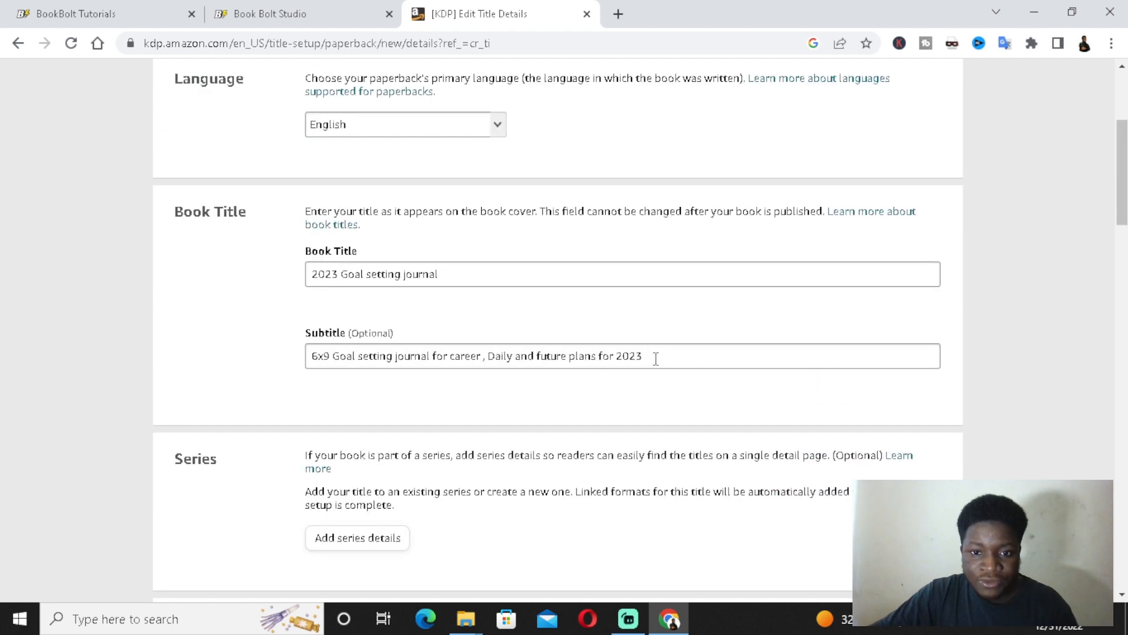
{"action": "left_click_drag", "start_coordinate": [656, 358], "coordinate": [308, 356]}
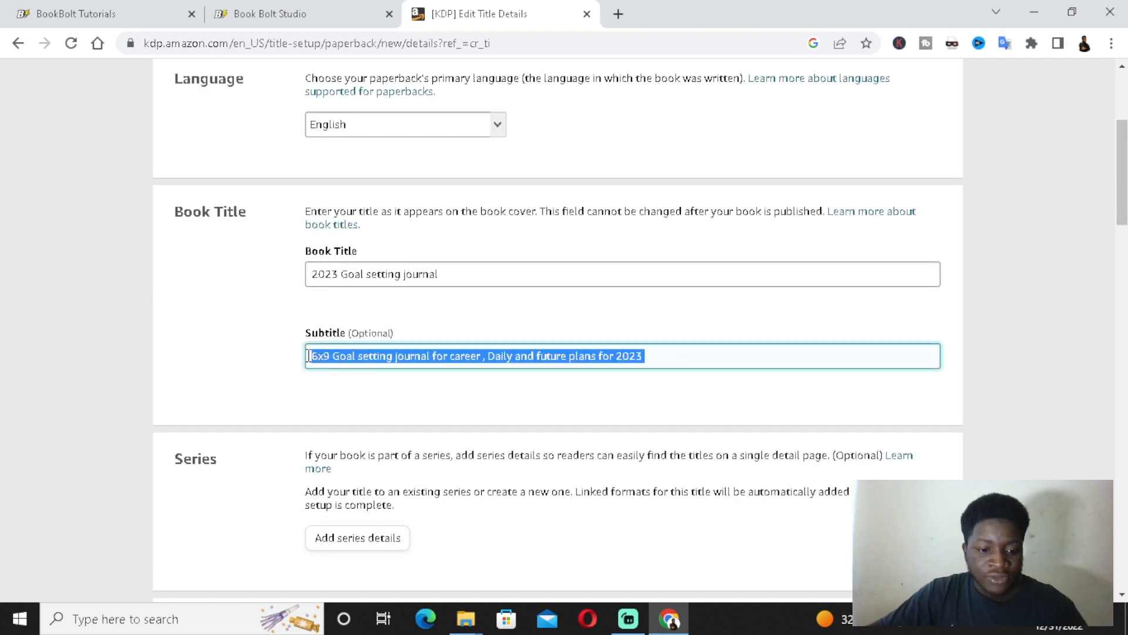
{"action": "scroll", "coordinate": [412, 364], "scroll_direction": "down", "scroll_amount": 18}
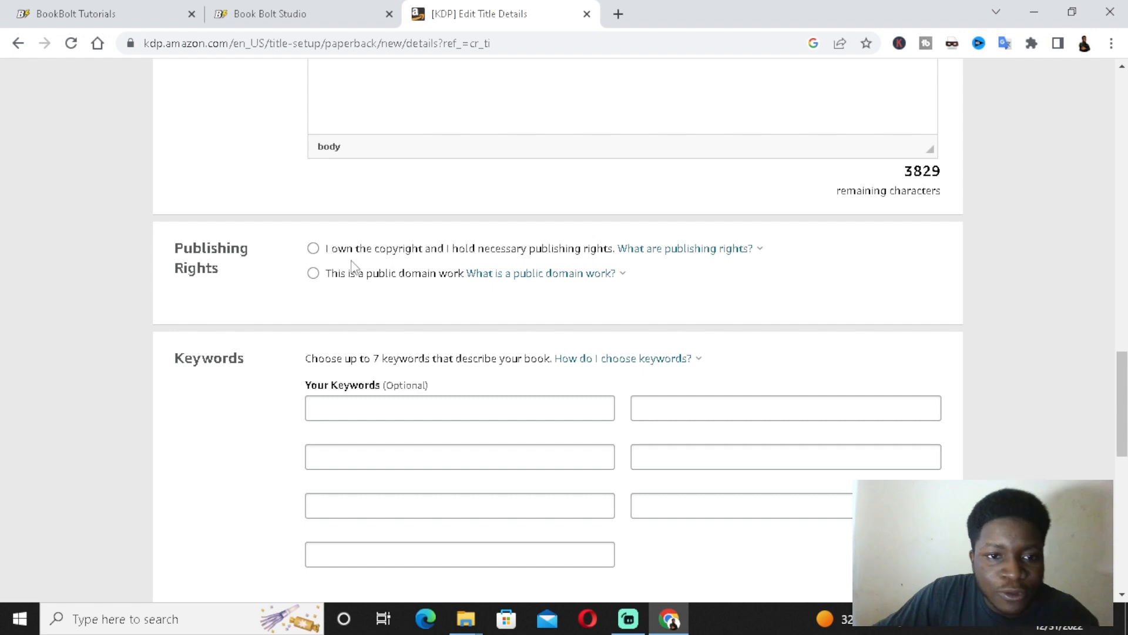
Step: Declare ownership of the copyright and the necessary publishing rights for the book
{"action": "left_click", "coordinate": [313, 248]}
{"action": "scroll", "coordinate": [373, 351], "scroll_direction": "down", "scroll_amount": 1}
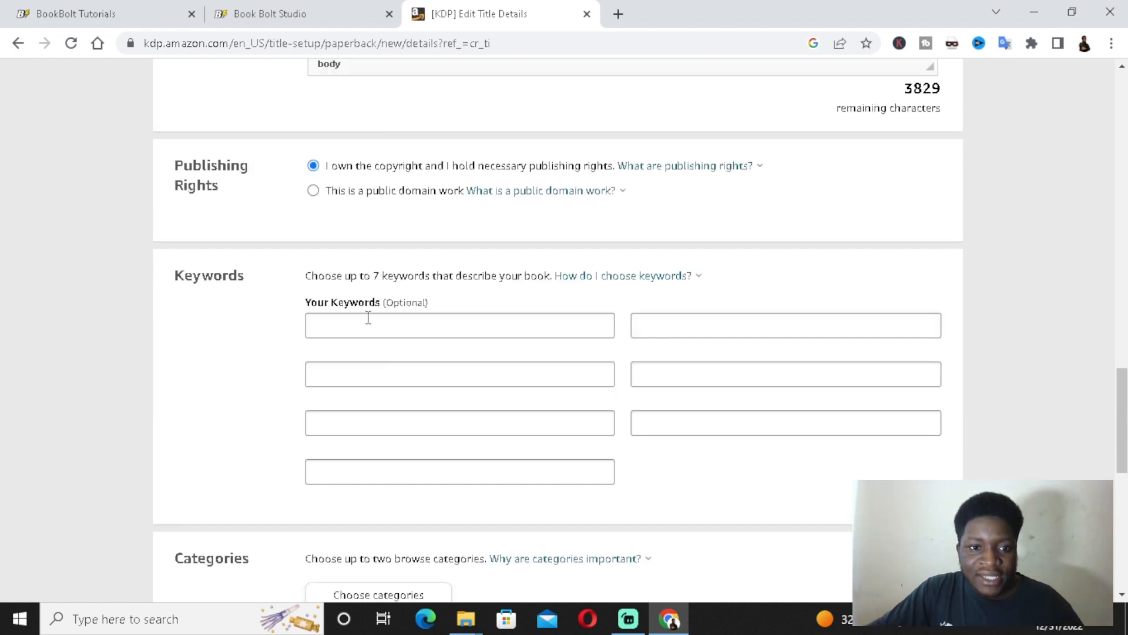
Step: Enter the book keywords "2023 Journal", "2023 goal setting journal", "2023 manifestation journal" and "2023 dream journal"
{"action": "left_click", "coordinate": [370, 328]}
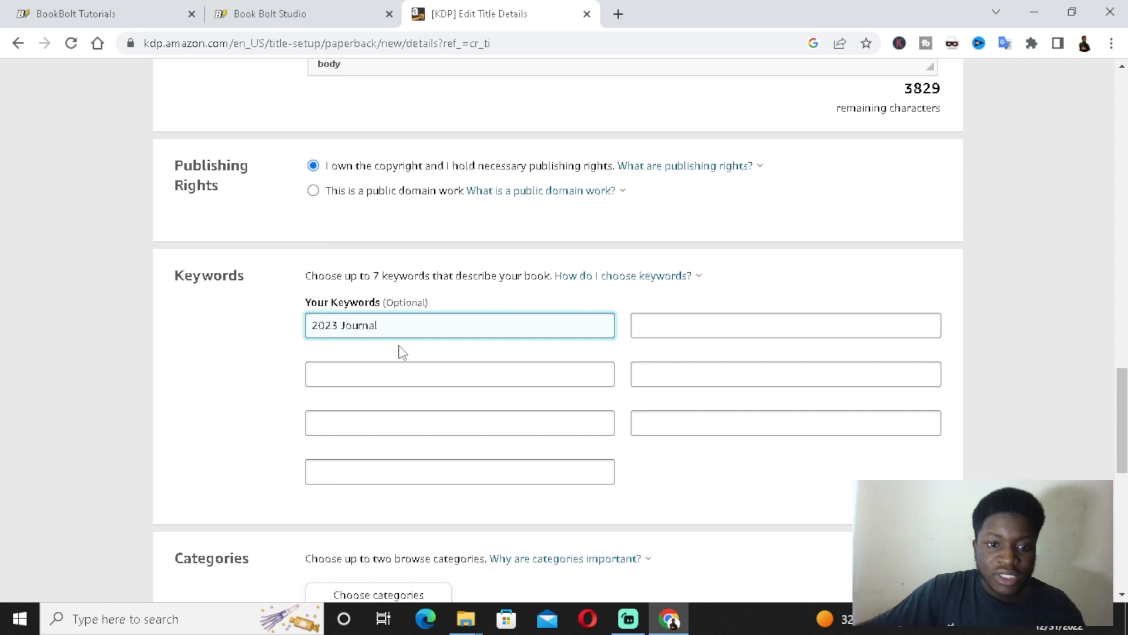
{"action": "left_click", "coordinate": [406, 379]}
{"action": "type", "text": "2023"}
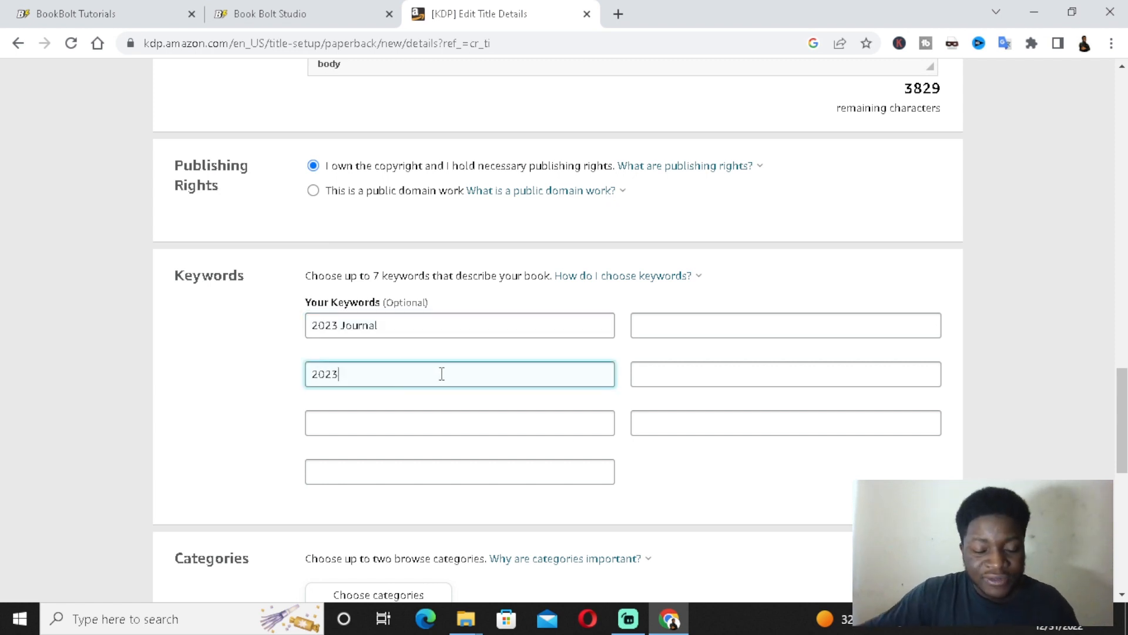
{"action": "type", "text": " goal setting journal"}
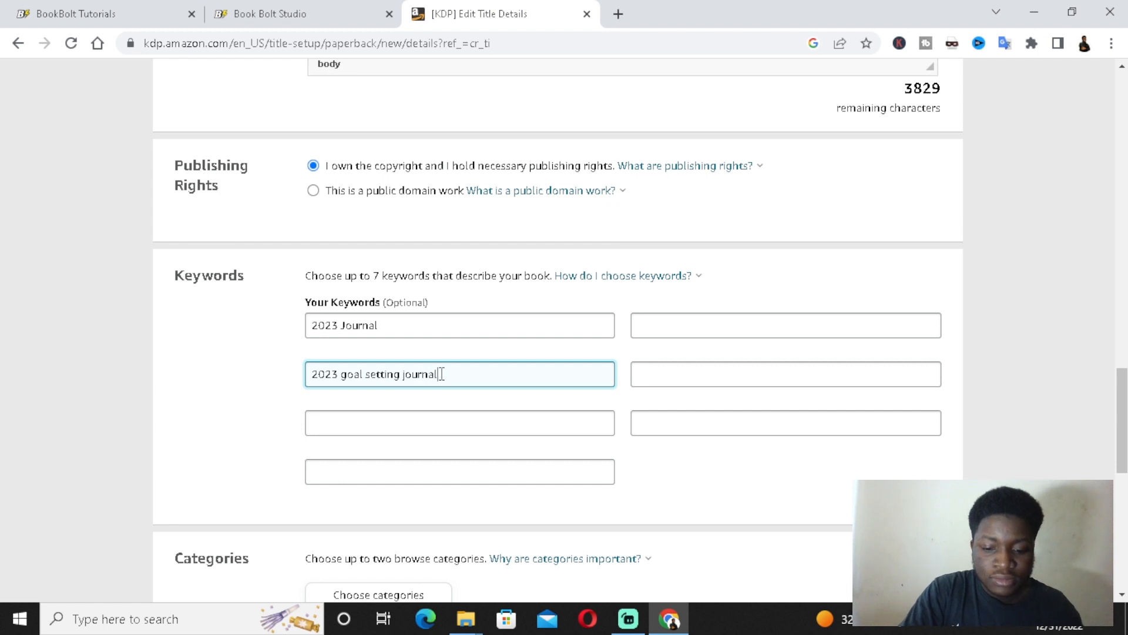
{"action": "left_click", "coordinate": [449, 423]}
{"action": "type", "text": "2023 manifestation journal"}
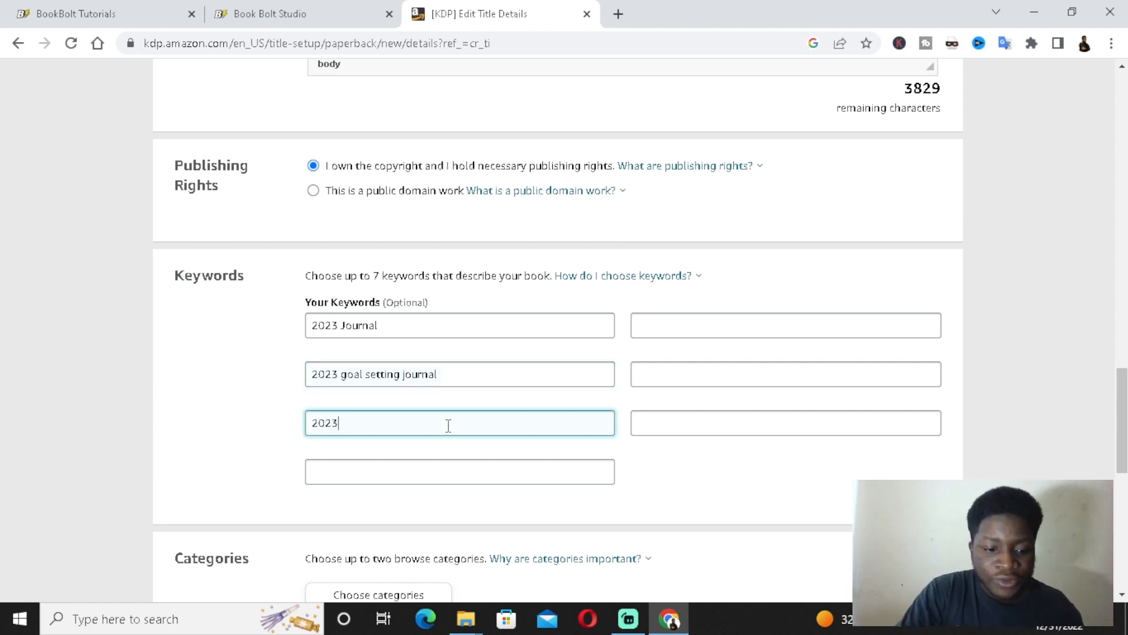
{"action": "left_click", "coordinate": [446, 473]}
{"action": "type", "text": "2023"}
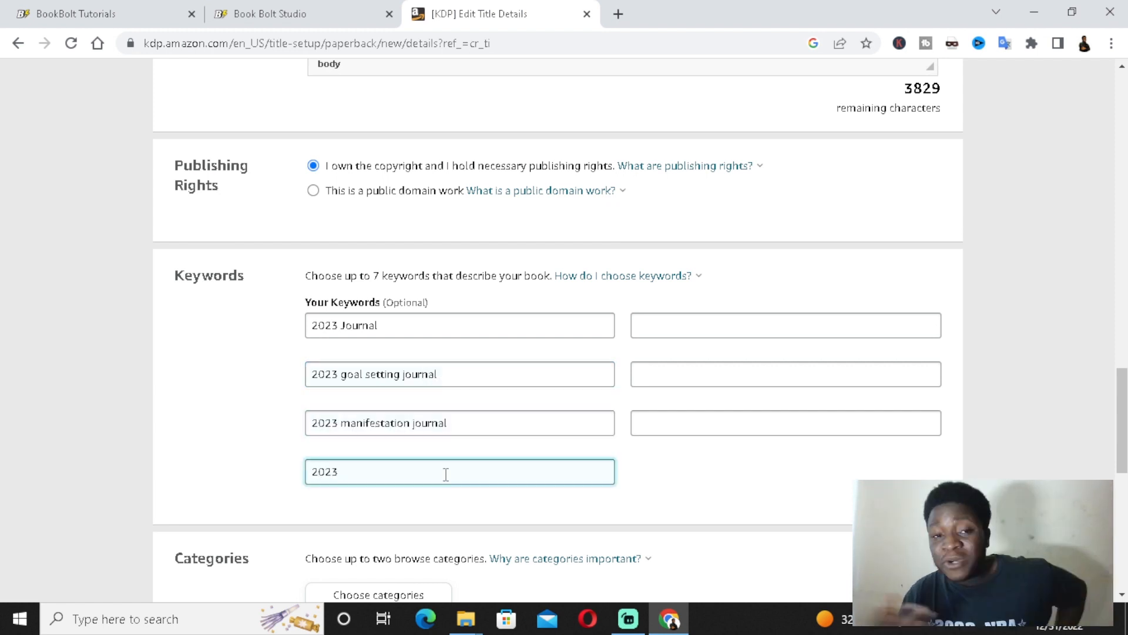
{"action": "type", "text": " dream journal"}
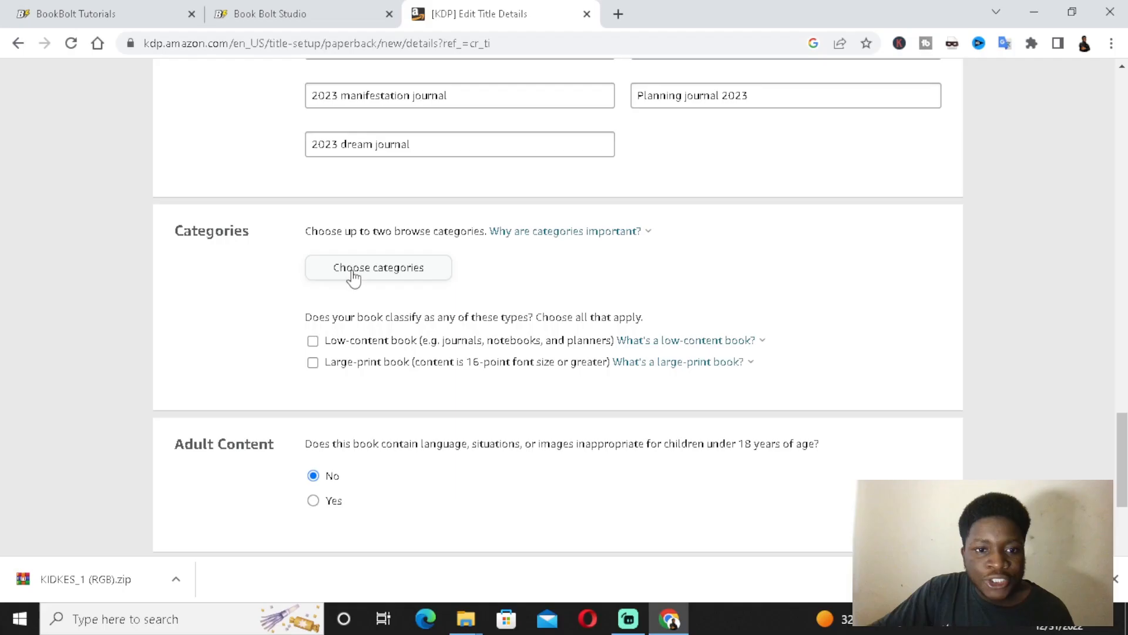
Step: Classify the book as low-content under the Juvenile Nonfiction categories Activity Books and General, and save the details to continue to the paperback content
{"action": "left_click", "coordinate": [314, 341]}
{"action": "left_click", "coordinate": [392, 272]}
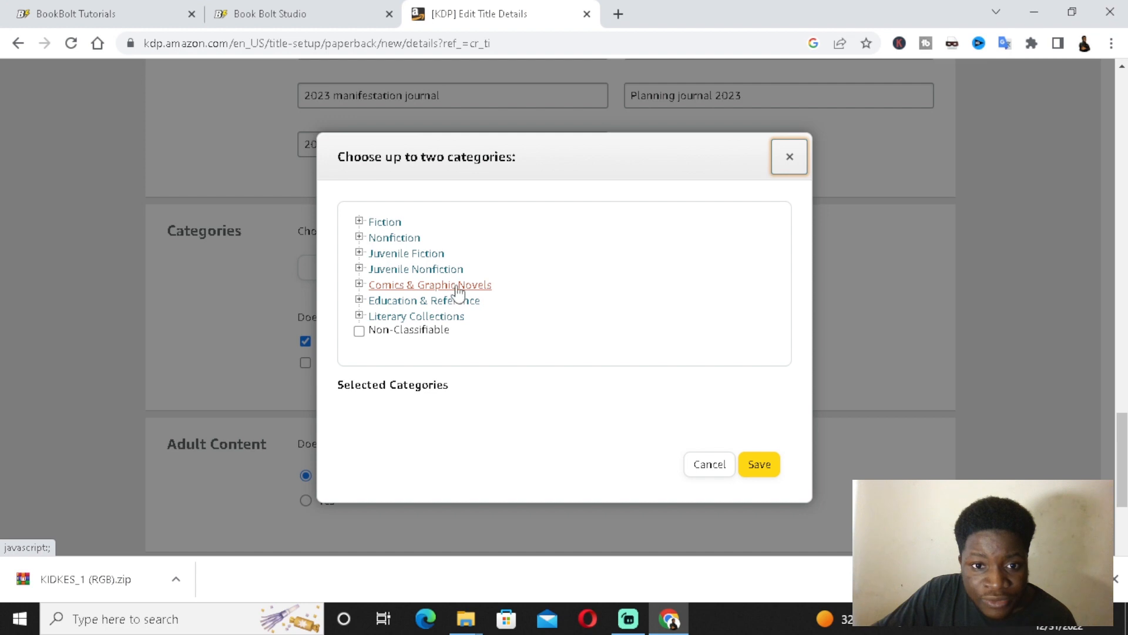
{"action": "left_click", "coordinate": [446, 275]}
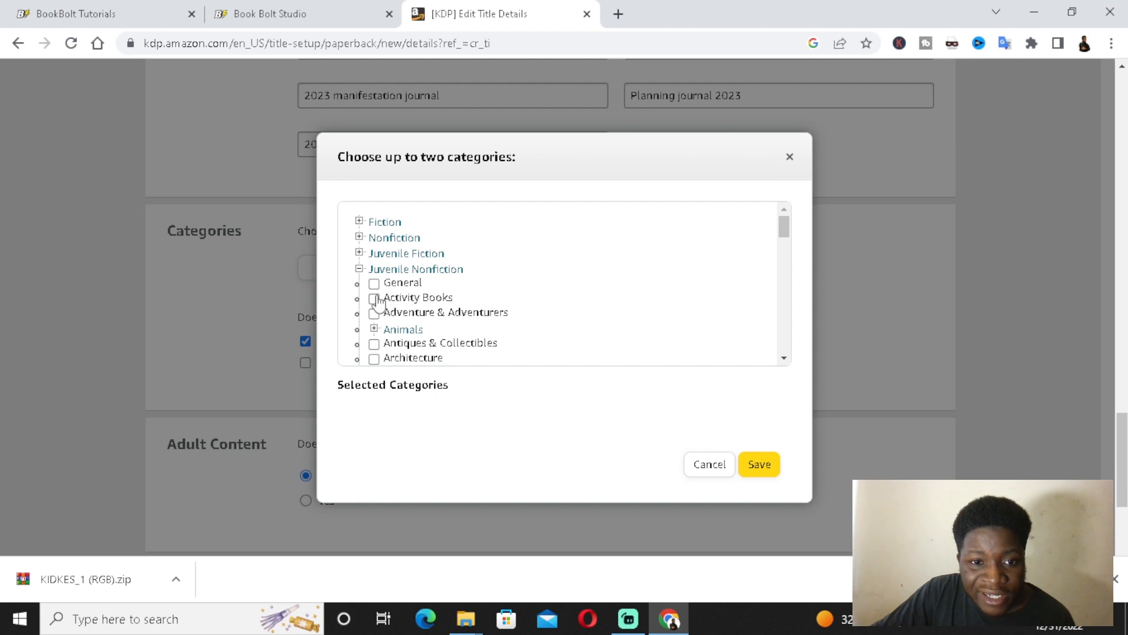
{"action": "left_click", "coordinate": [374, 299]}
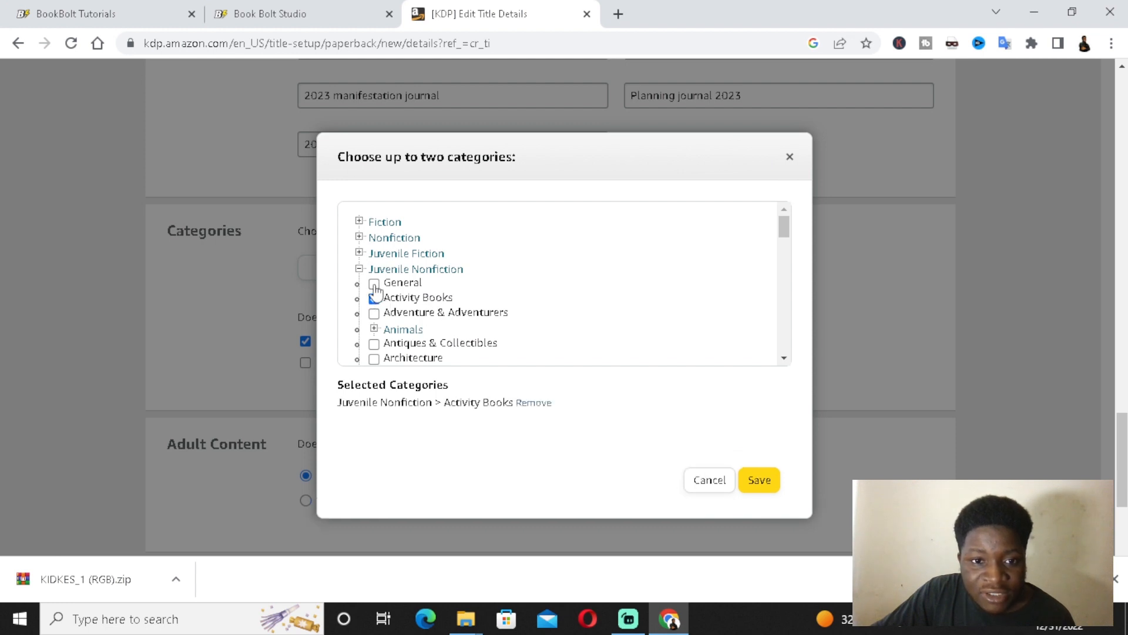
{"action": "left_click", "coordinate": [374, 284]}
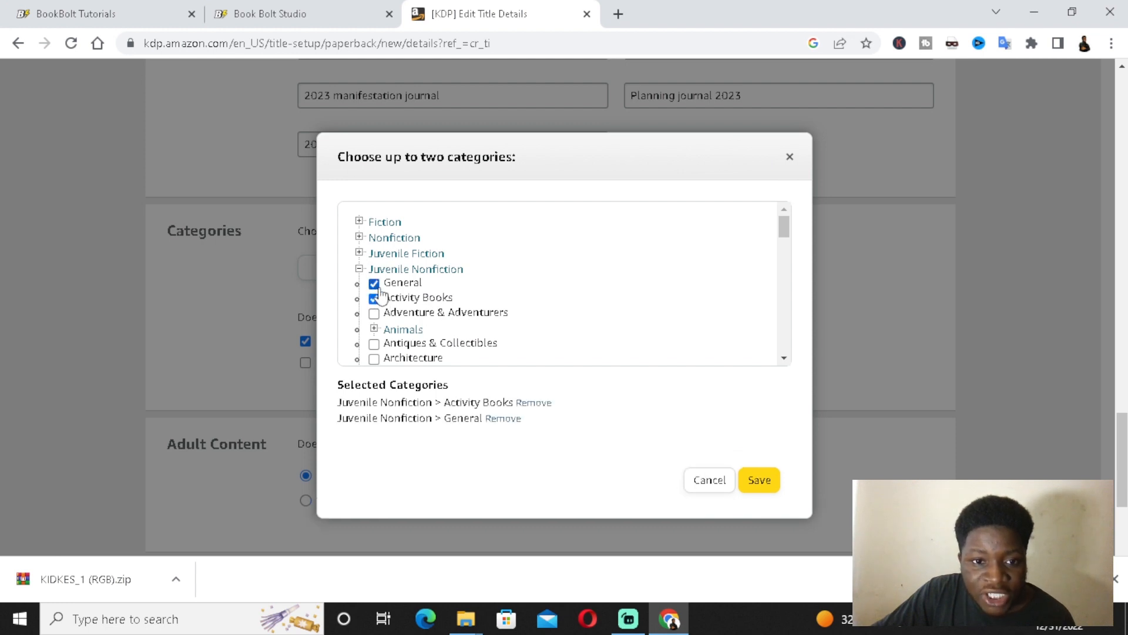
{"action": "left_click", "coordinate": [759, 480]}
{"action": "scroll", "coordinate": [656, 416], "scroll_direction": "down", "scroll_amount": 5}
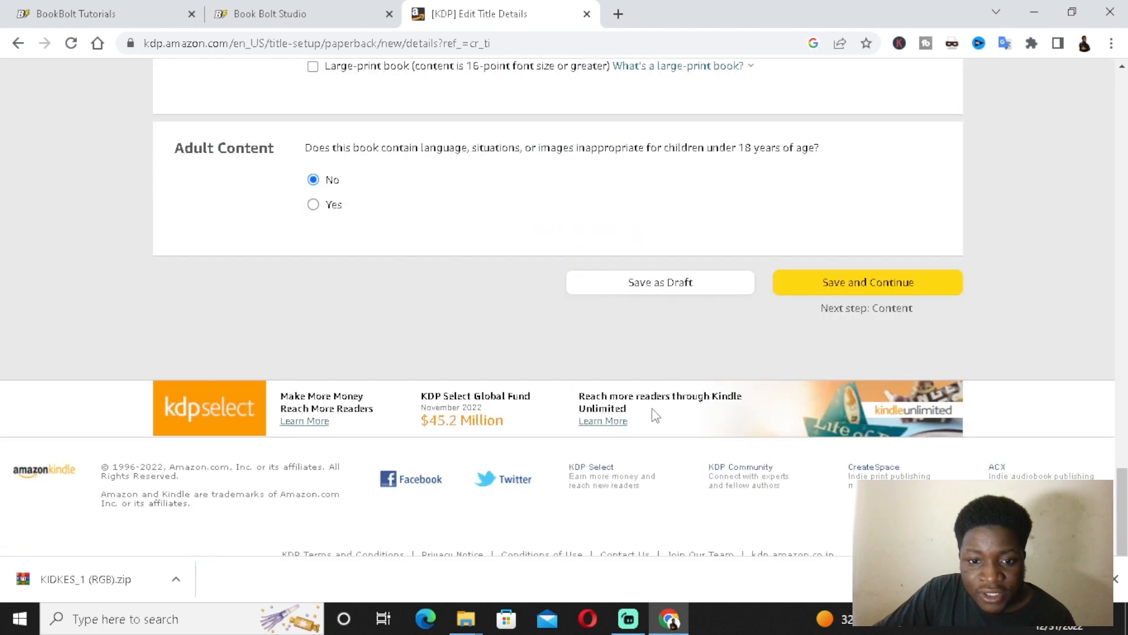
{"action": "left_click", "coordinate": [886, 284]}
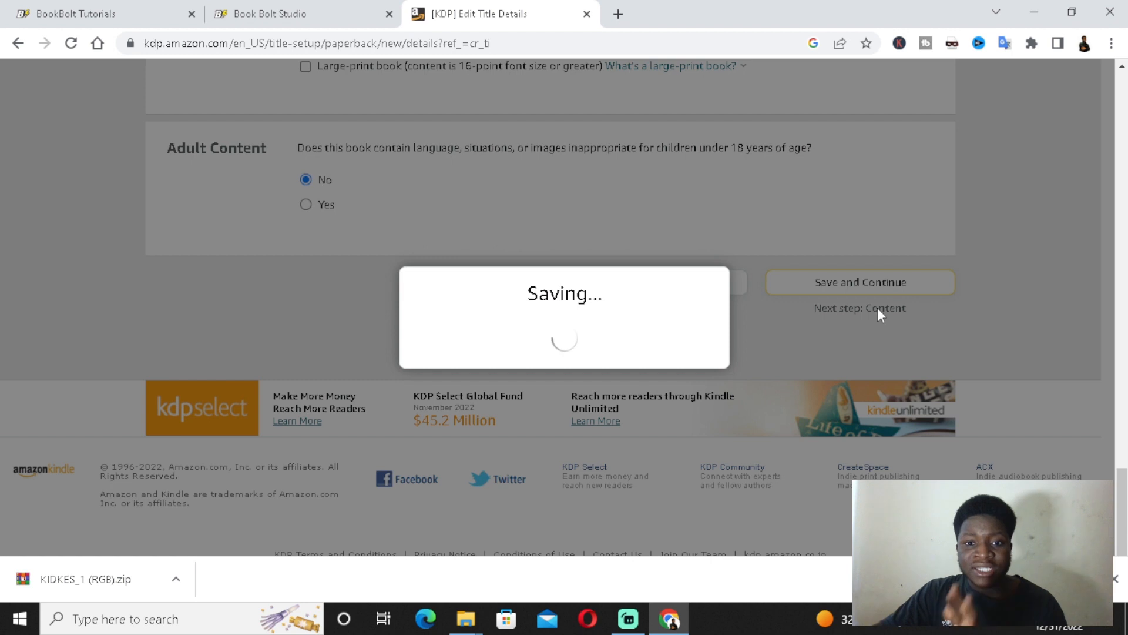
Step: Switch to Book Bolt Studio, open the downloaded KIDKES_1 (RGB).zip archive, and extract the paperback interior PDF to the Desktop
{"action": "left_click", "coordinate": [358, 10]}
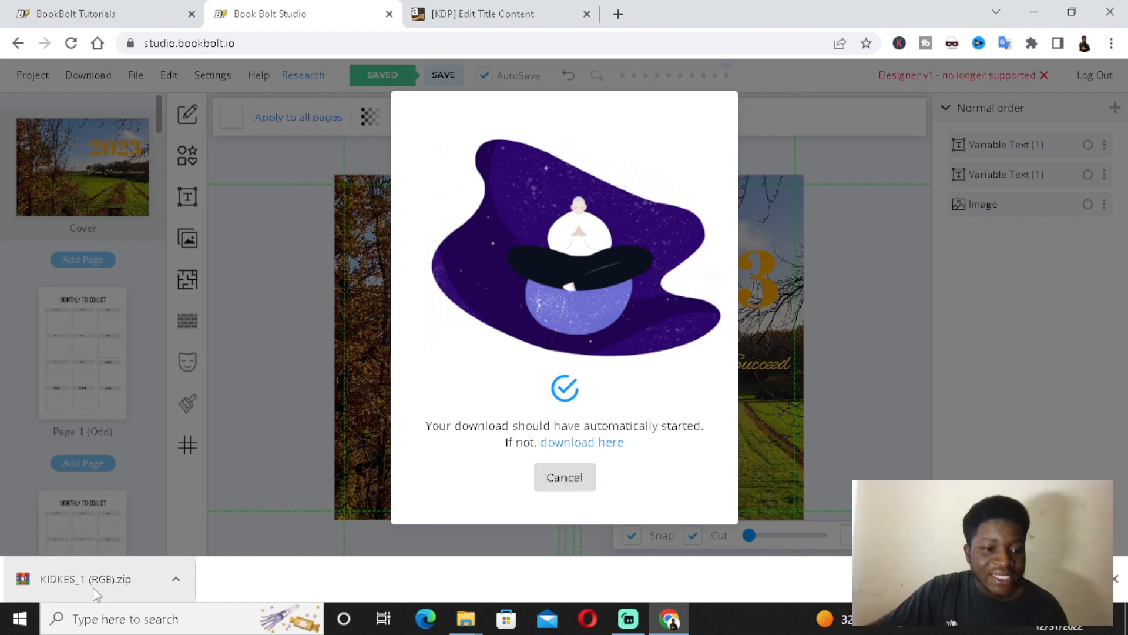
{"action": "left_click", "coordinate": [111, 584]}
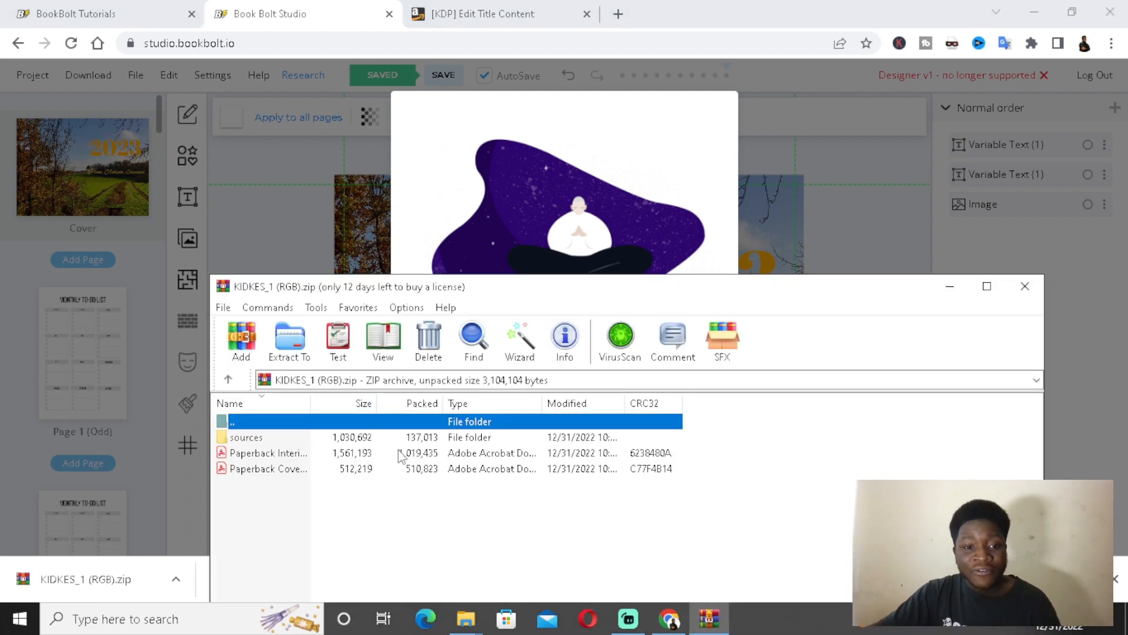
{"action": "left_click", "coordinate": [987, 286]}
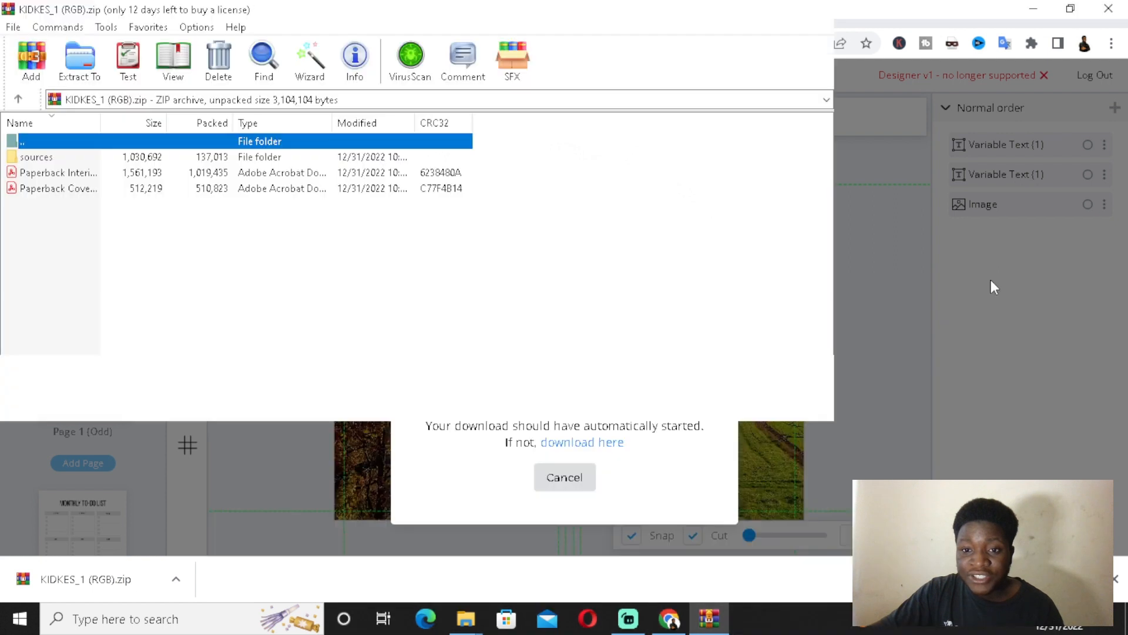
{"action": "left_click", "coordinate": [238, 175]}
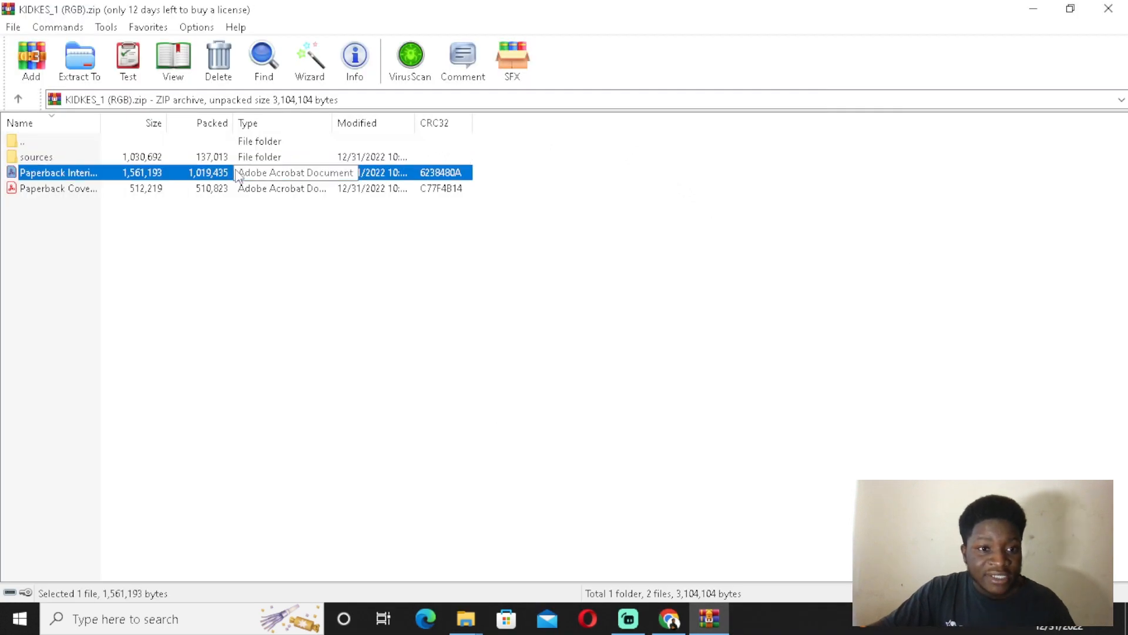
{"action": "right_click", "coordinate": [237, 174]}
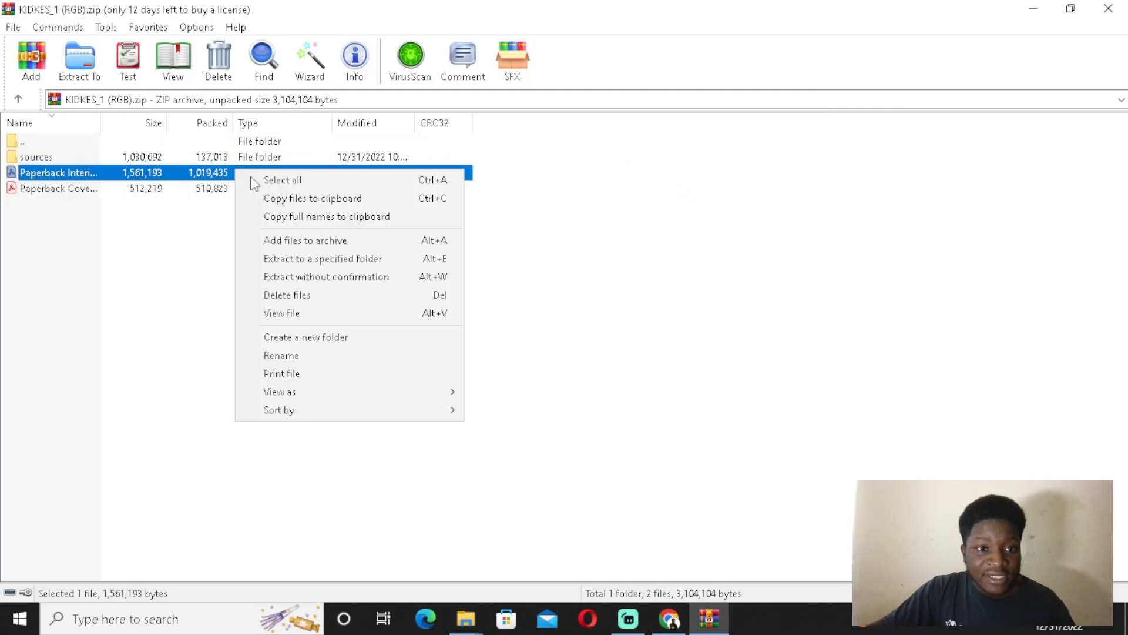
{"action": "left_click", "coordinate": [358, 258]}
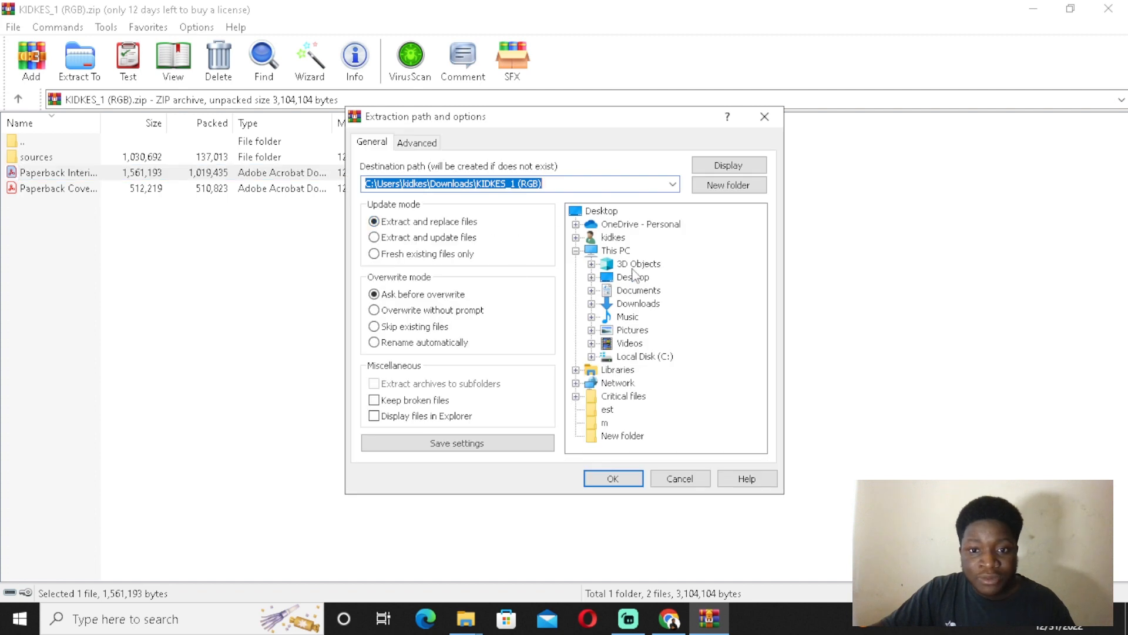
{"action": "left_click", "coordinate": [632, 278]}
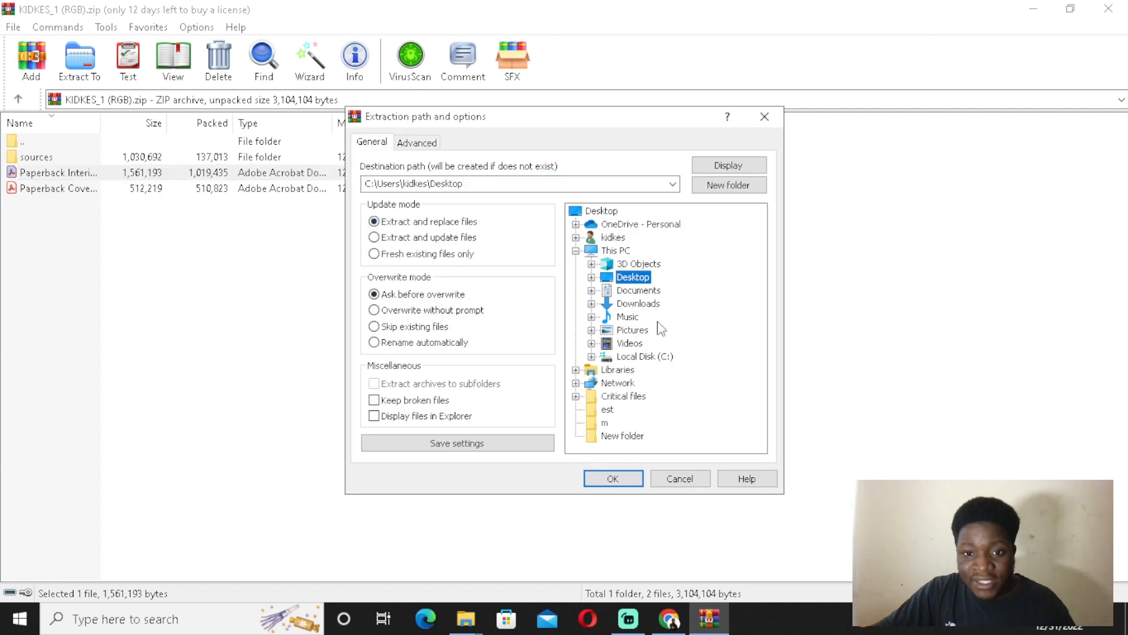
{"action": "left_click", "coordinate": [613, 480]}
Step: Extract the paperback cover PDF from the archive to the Desktop
{"action": "left_click", "coordinate": [422, 193]}
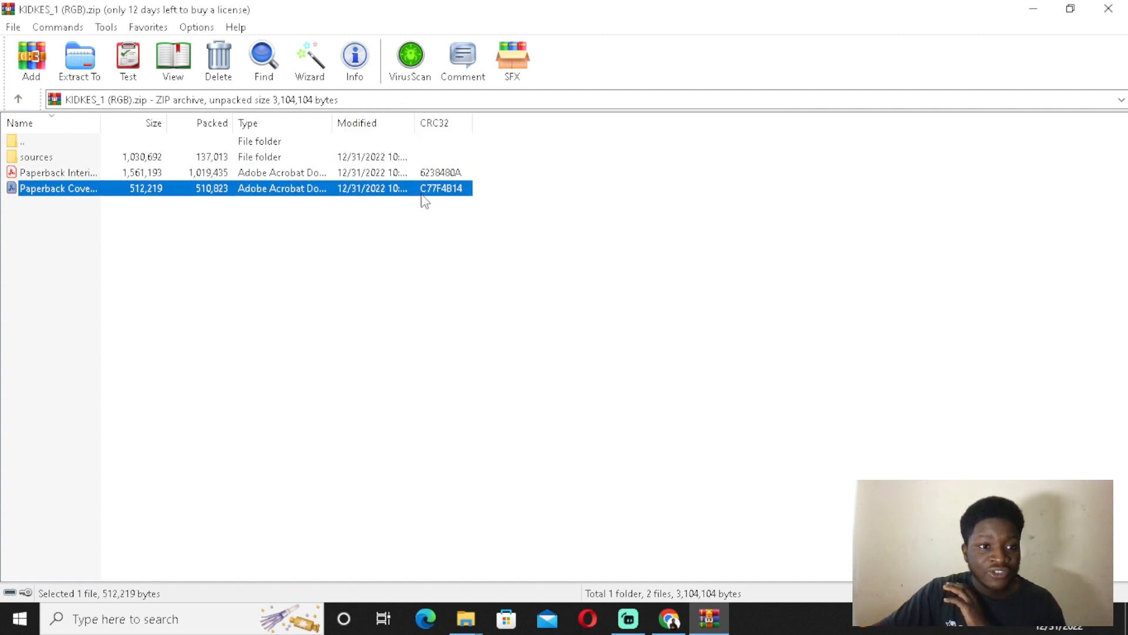
{"action": "right_click", "coordinate": [422, 194]}
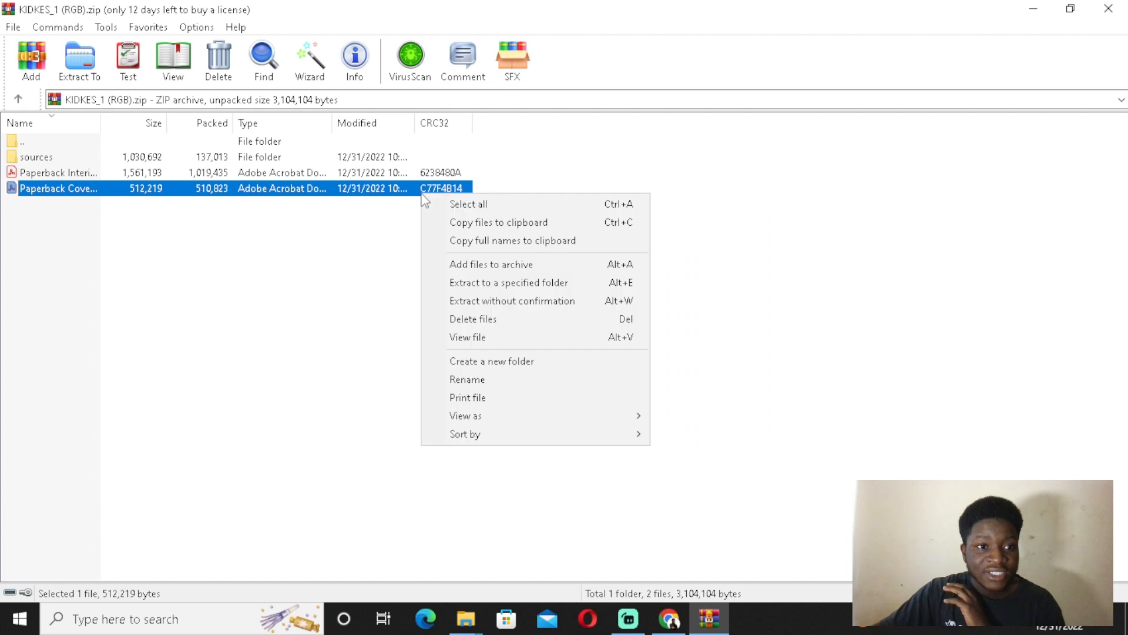
{"action": "left_click", "coordinate": [541, 282]}
{"action": "left_click", "coordinate": [631, 277]}
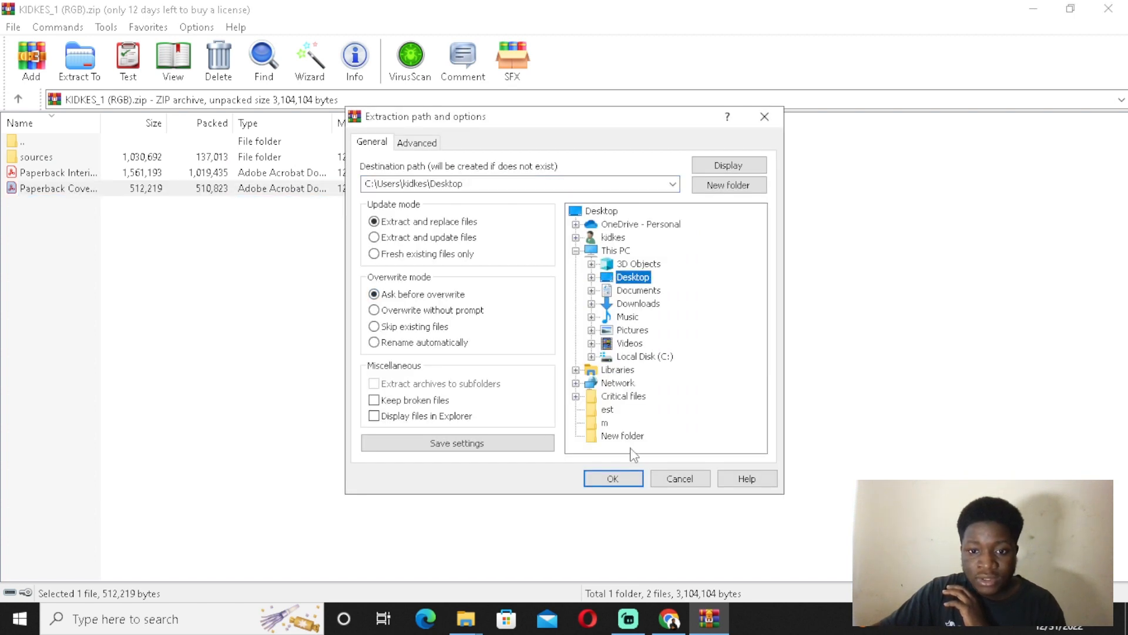
{"action": "left_click", "coordinate": [614, 479]}
Step: Switch back to the Kindle Direct Publishing content page and set the publication date to 12/31/2022
{"action": "key", "text": "alt+Tab"}
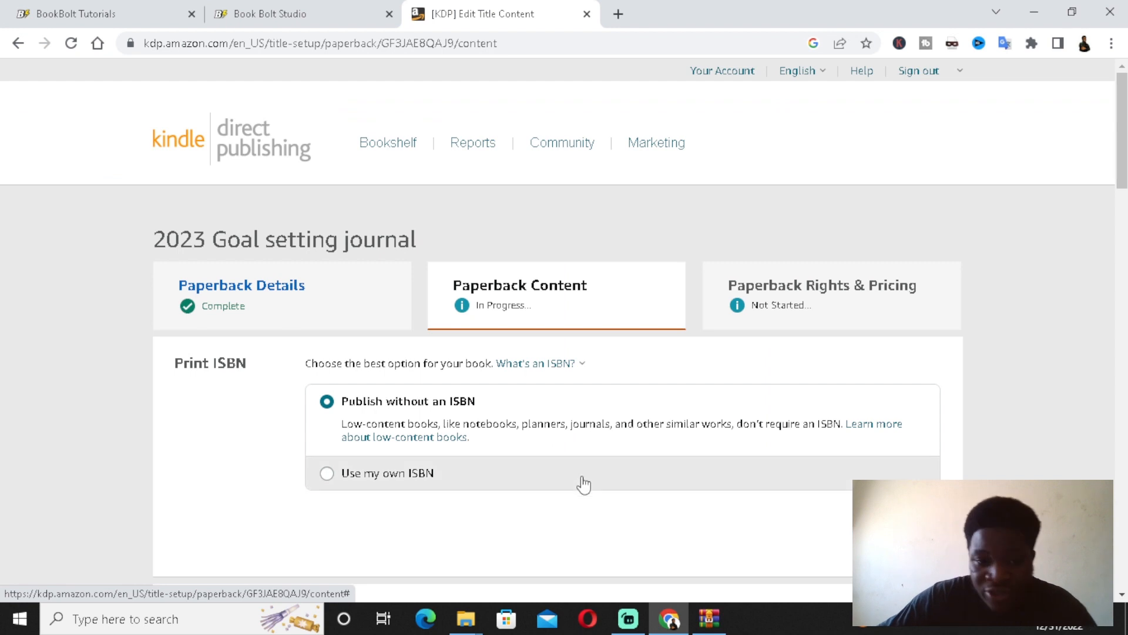
{"action": "scroll", "coordinate": [494, 302], "scroll_direction": "down", "scroll_amount": 1}
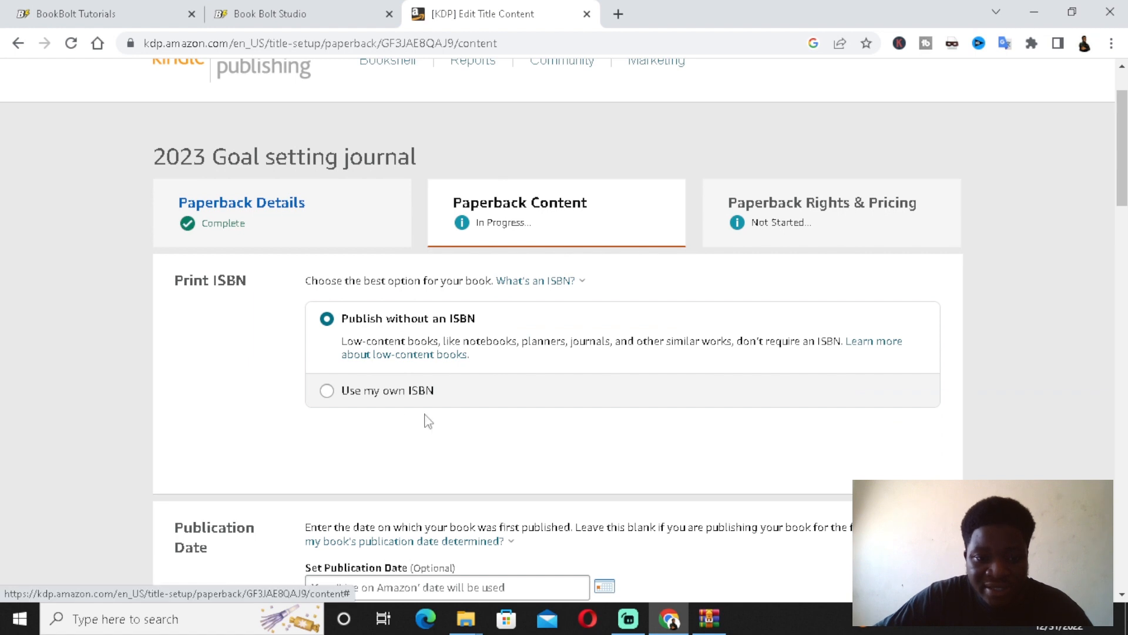
{"action": "scroll", "coordinate": [428, 422], "scroll_direction": "down", "scroll_amount": 4}
{"action": "scroll", "coordinate": [382, 282], "scroll_direction": "down", "scroll_amount": 1}
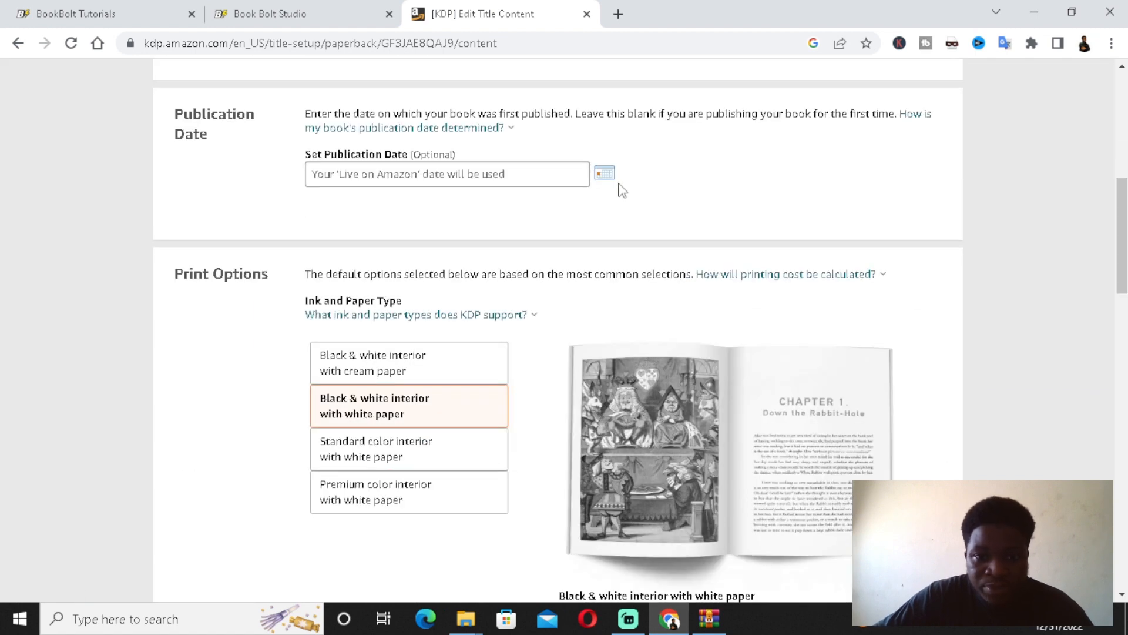
{"action": "left_click", "coordinate": [611, 177]}
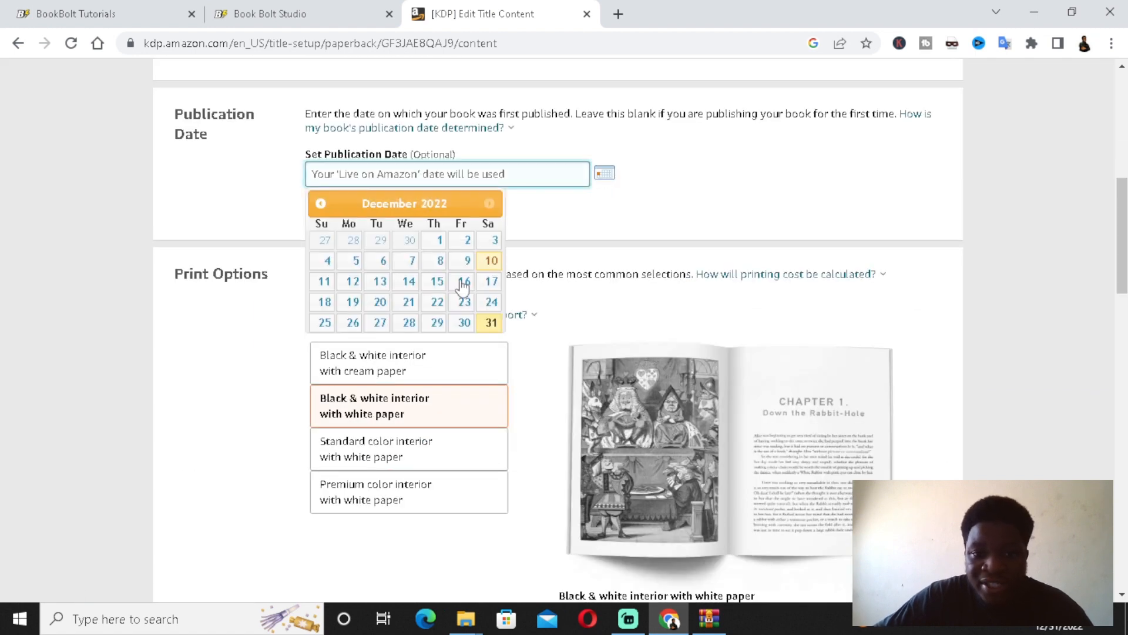
{"action": "left_click", "coordinate": [491, 322]}
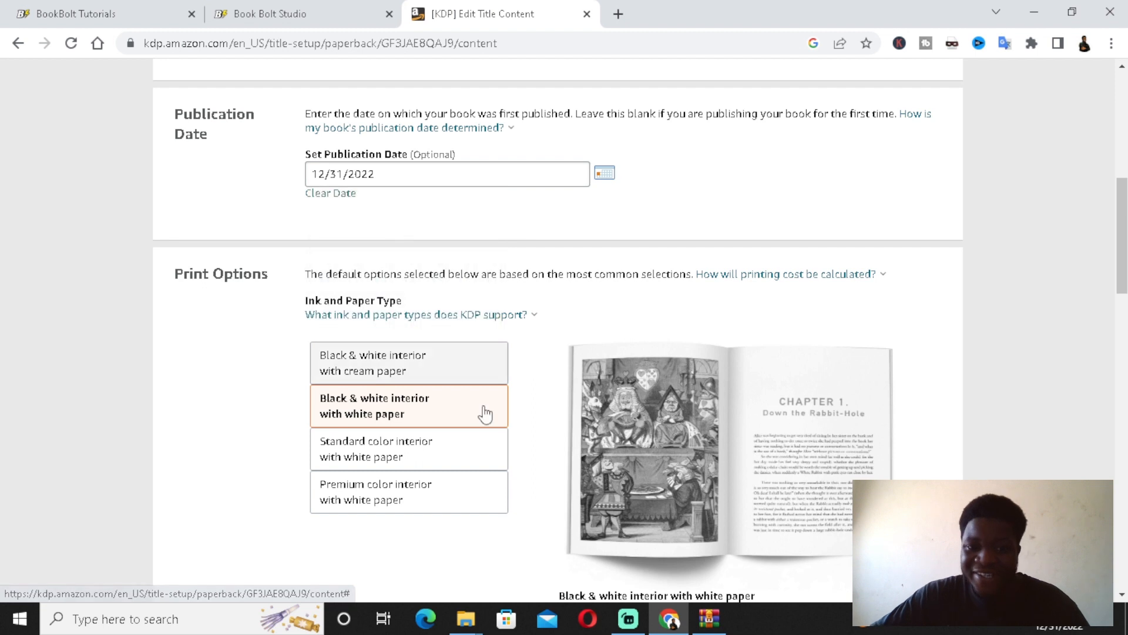
Step: Set the paperback's bleed setting to Bleed (PDF only)
{"action": "scroll", "coordinate": [484, 411], "scroll_direction": "down", "scroll_amount": 8}
{"action": "scroll", "coordinate": [417, 440], "scroll_direction": "down", "scroll_amount": 5}
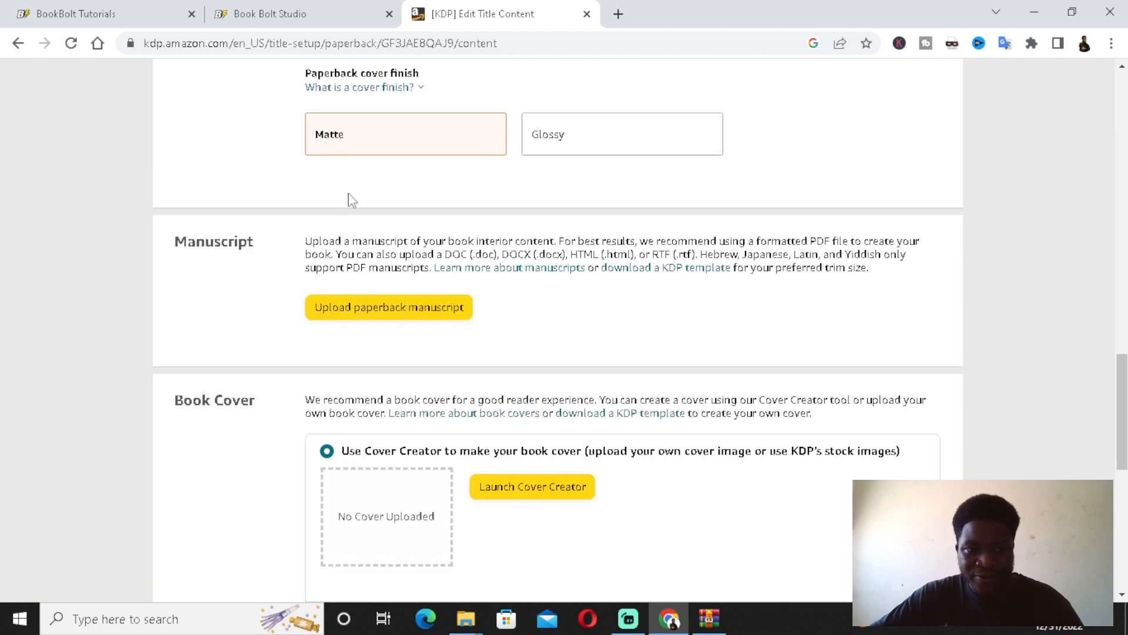
{"action": "scroll", "coordinate": [393, 141], "scroll_direction": "up", "scroll_amount": 3}
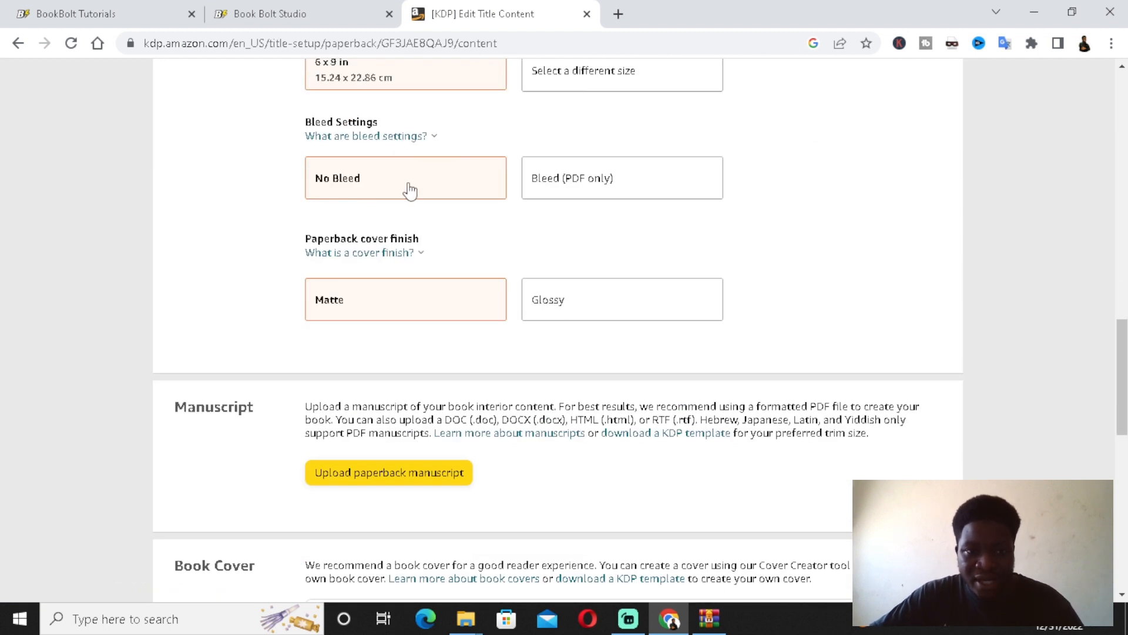
{"action": "left_click", "coordinate": [594, 187]}
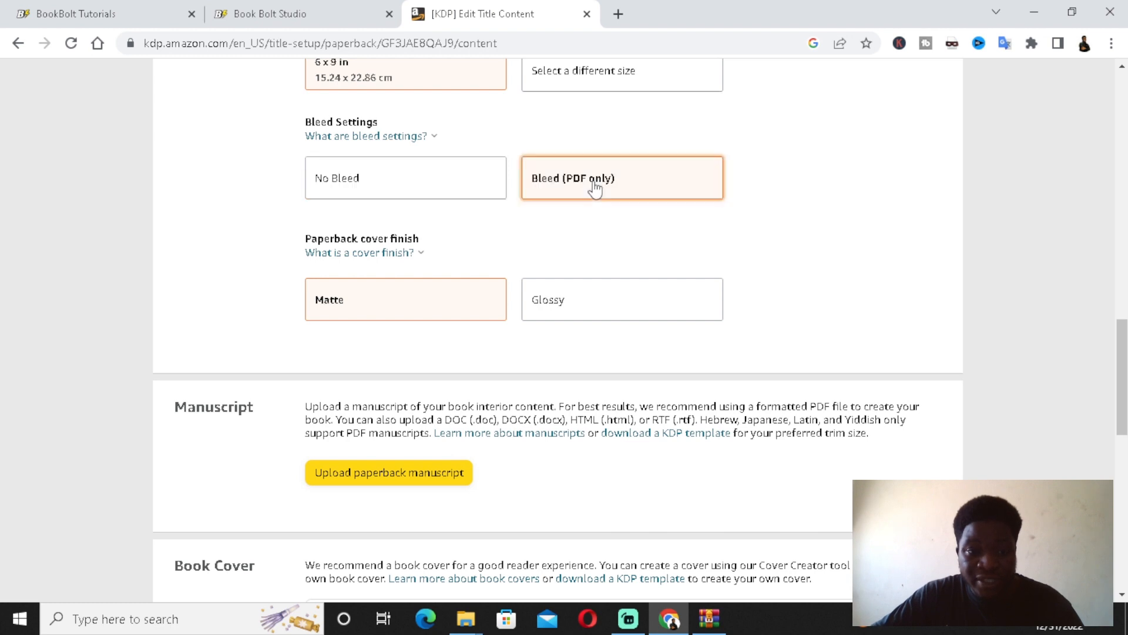
Step: Upload the Paperback Interior (KIDKES_1) 6X9 150 pages PDF from the Desktop as the paperback manuscript
{"action": "scroll", "coordinate": [272, 348], "scroll_direction": "down", "scroll_amount": 1}
{"action": "left_click", "coordinate": [438, 393]}
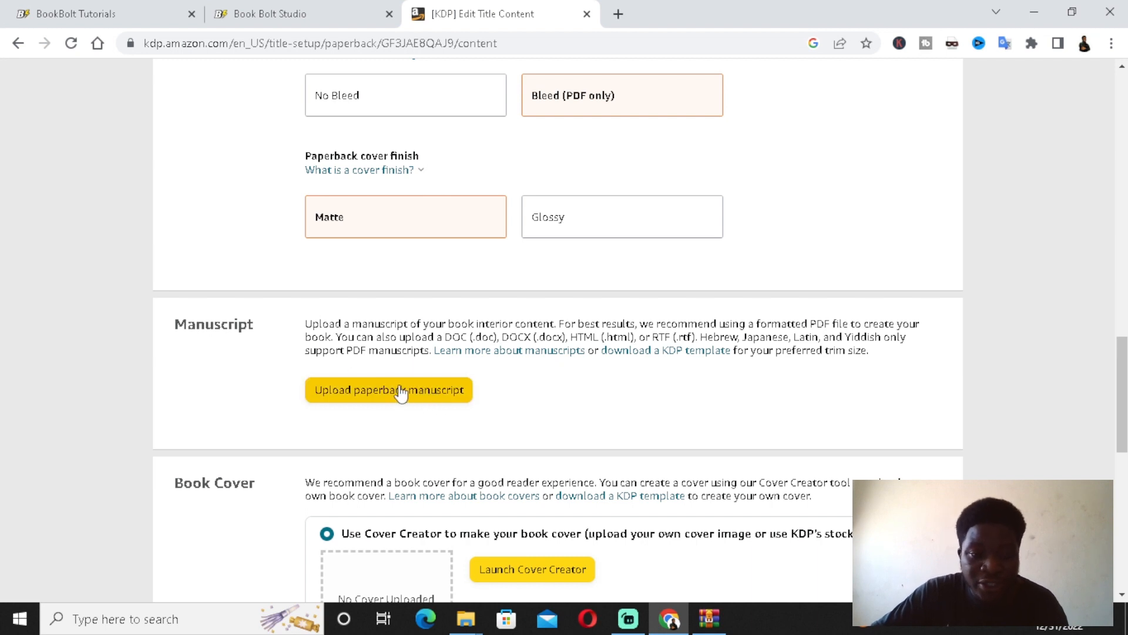
{"action": "left_click", "coordinate": [401, 392]}
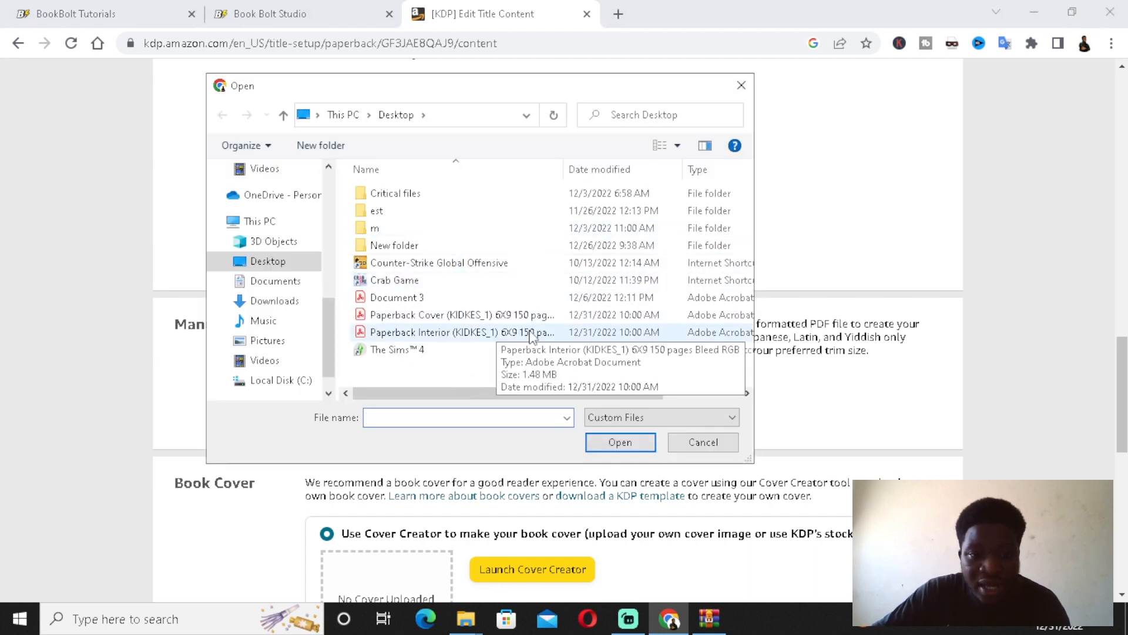
{"action": "left_click", "coordinate": [531, 333]}
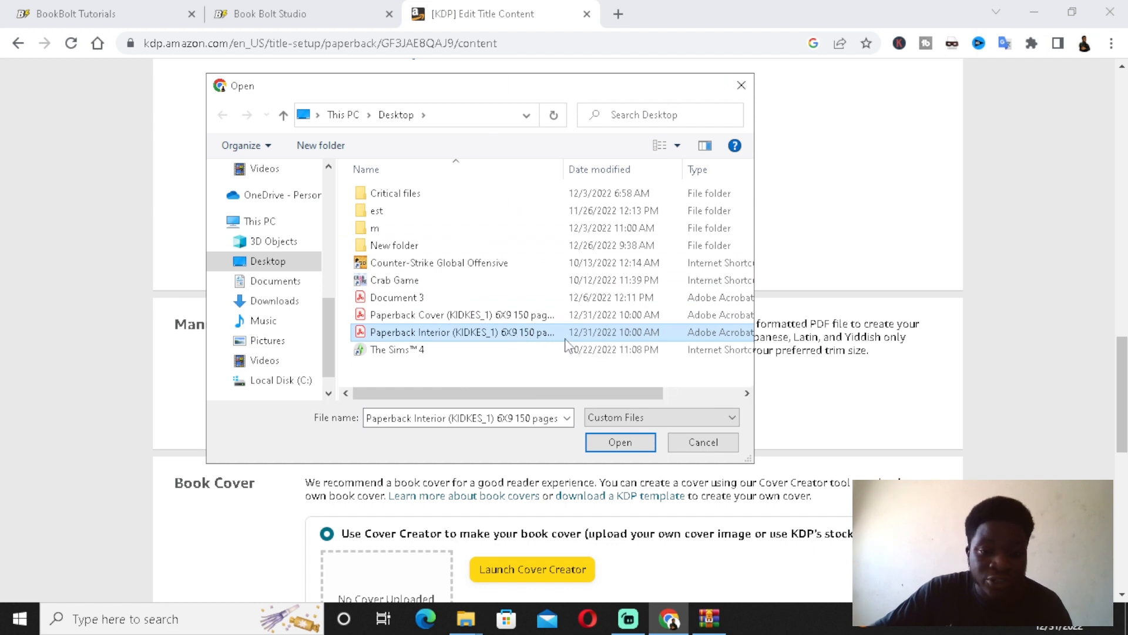
{"action": "left_click", "coordinate": [620, 442]}
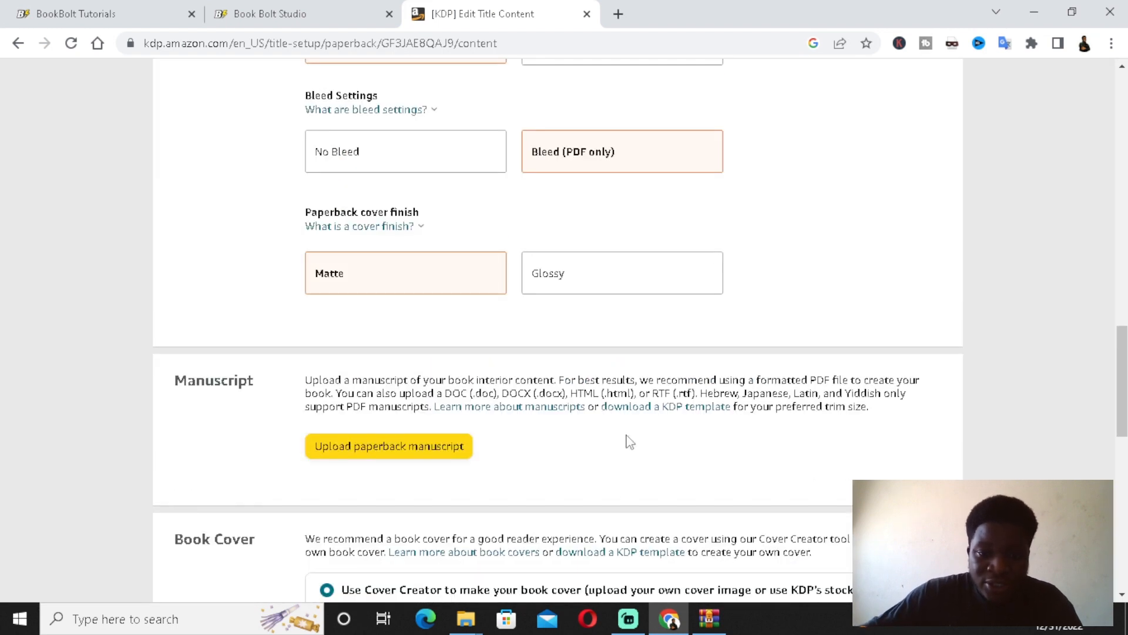
Step: Choose to upload an existing print-ready cover and upload the Paperback Cover (KIDKES_1) 6X9 150 pages PDF from the Desktop
{"action": "scroll", "coordinate": [503, 410], "scroll_direction": "down", "scroll_amount": 4}
{"action": "scroll", "coordinate": [502, 409], "scroll_direction": "down", "scroll_amount": 3}
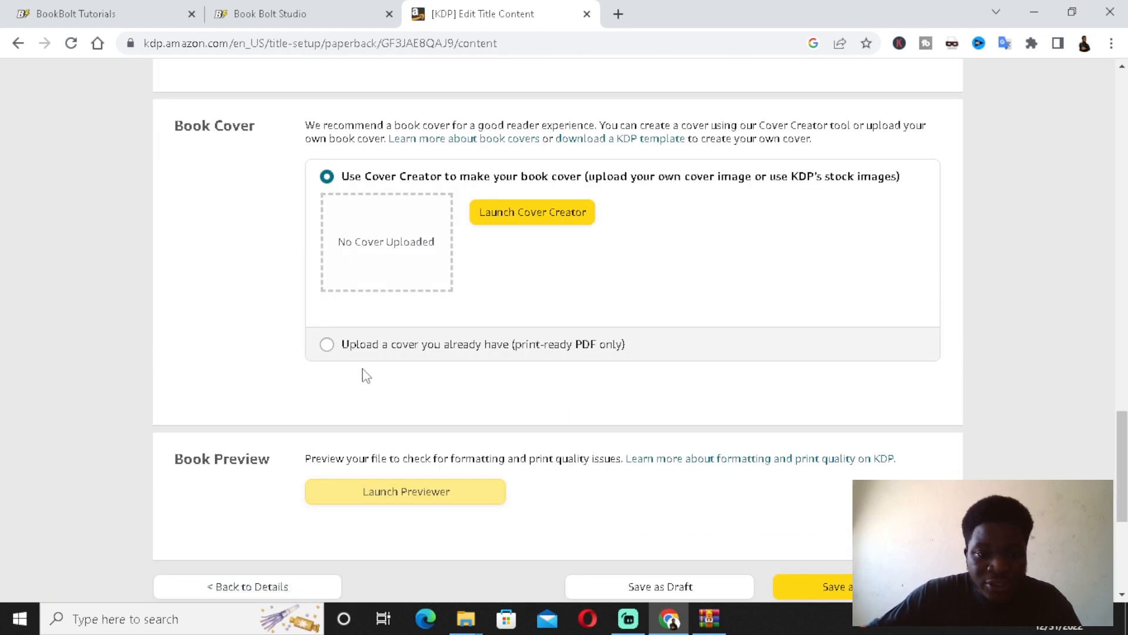
{"action": "left_click", "coordinate": [327, 345]}
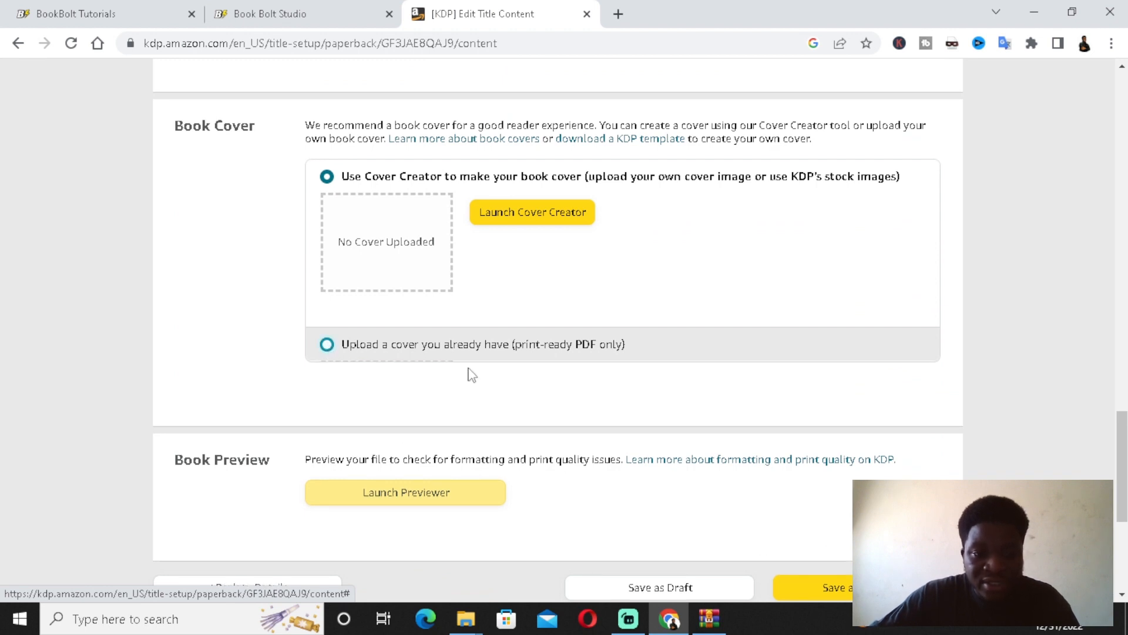
{"action": "left_click", "coordinate": [327, 344]}
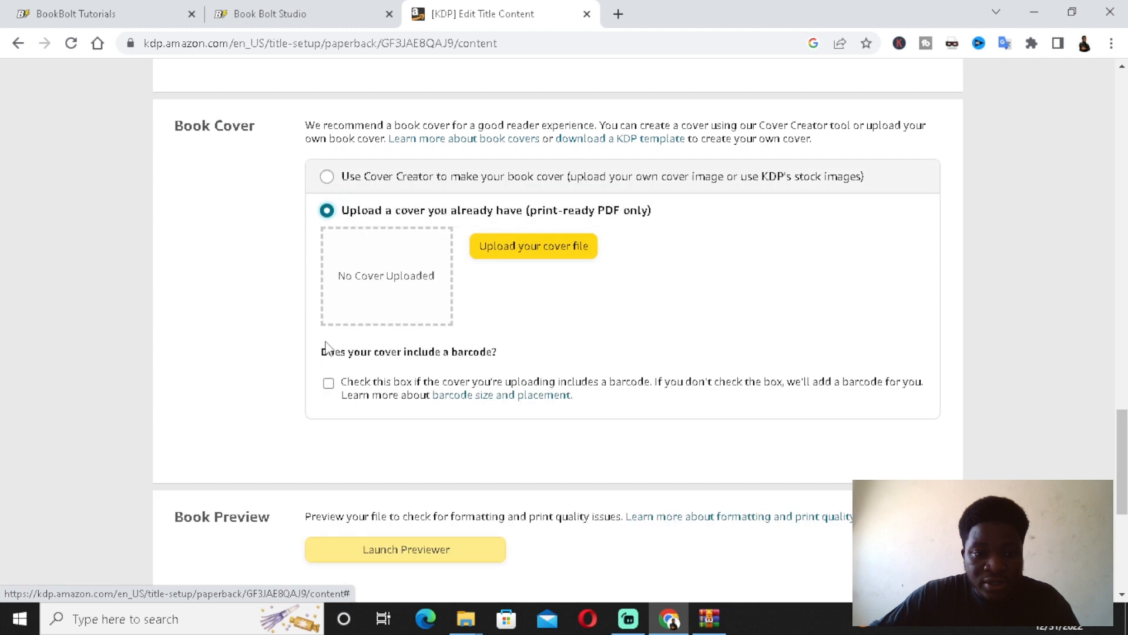
{"action": "left_click", "coordinate": [547, 247]}
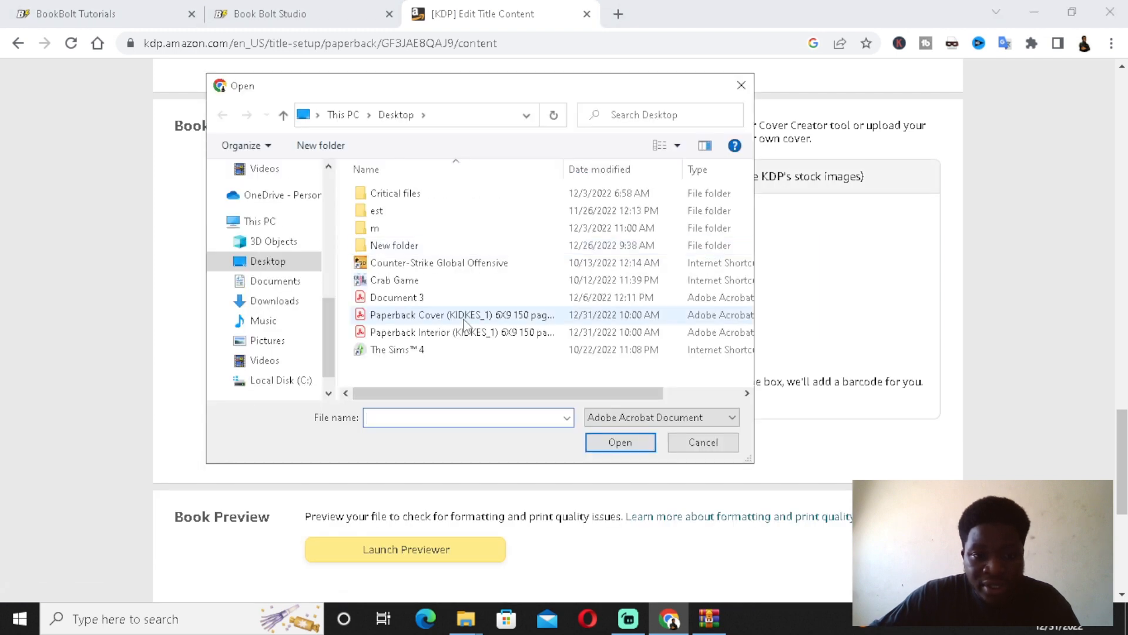
{"action": "left_click", "coordinate": [467, 316]}
{"action": "left_click", "coordinate": [624, 444]}
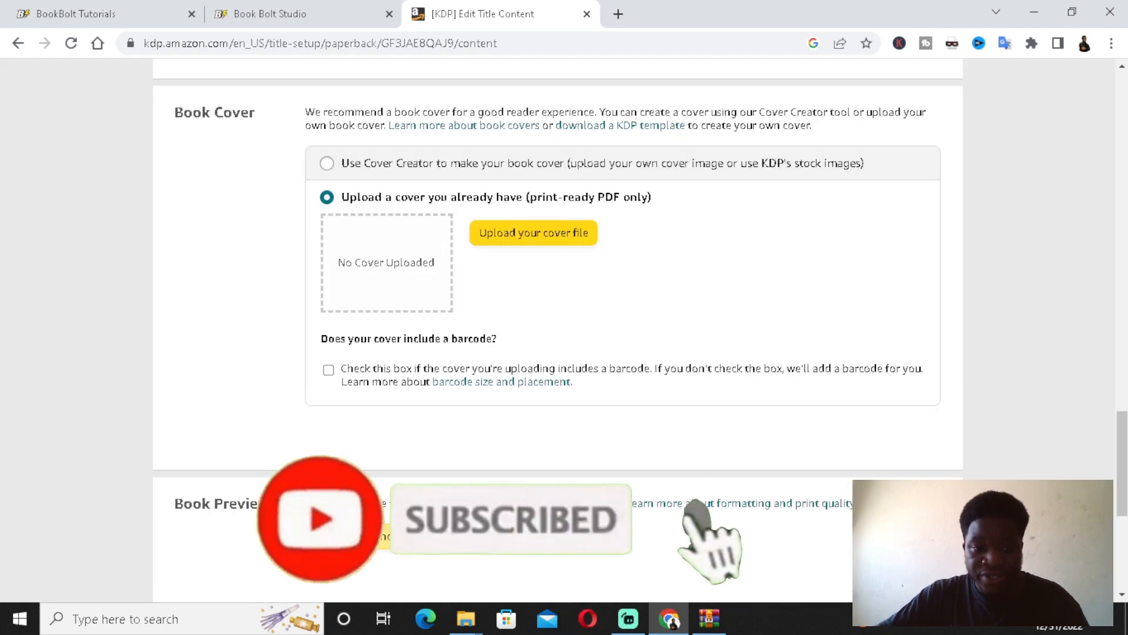
Step: Launch the print previewer for the uploaded manuscript and cover
{"action": "scroll", "coordinate": [425, 431], "scroll_direction": "down", "scroll_amount": 3}
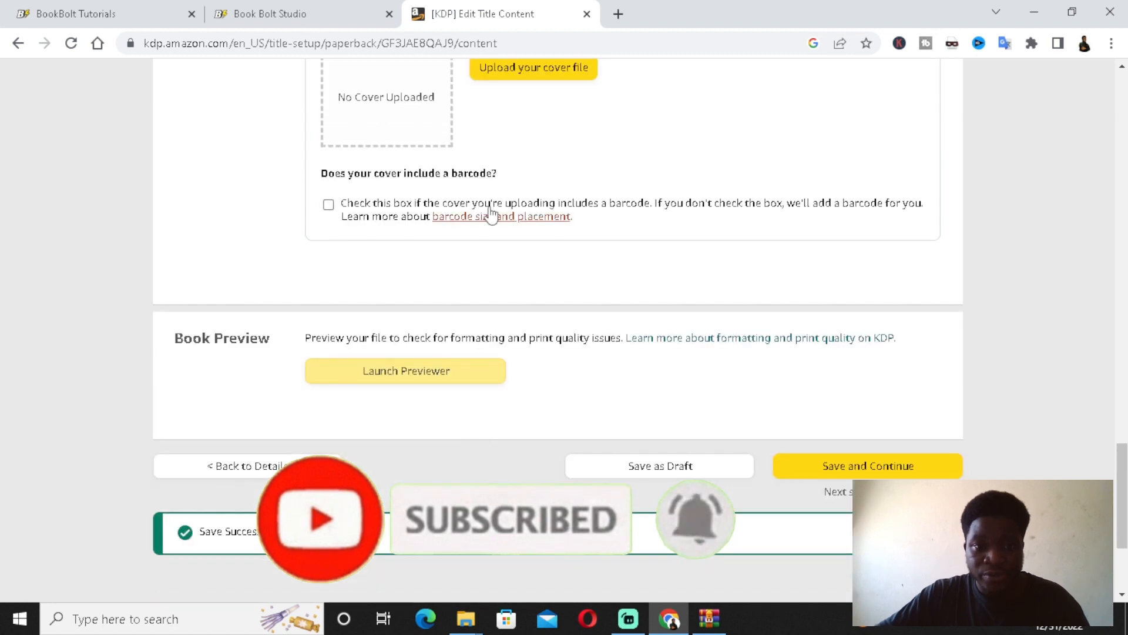
{"action": "scroll", "coordinate": [596, 272], "scroll_direction": "up", "scroll_amount": 3}
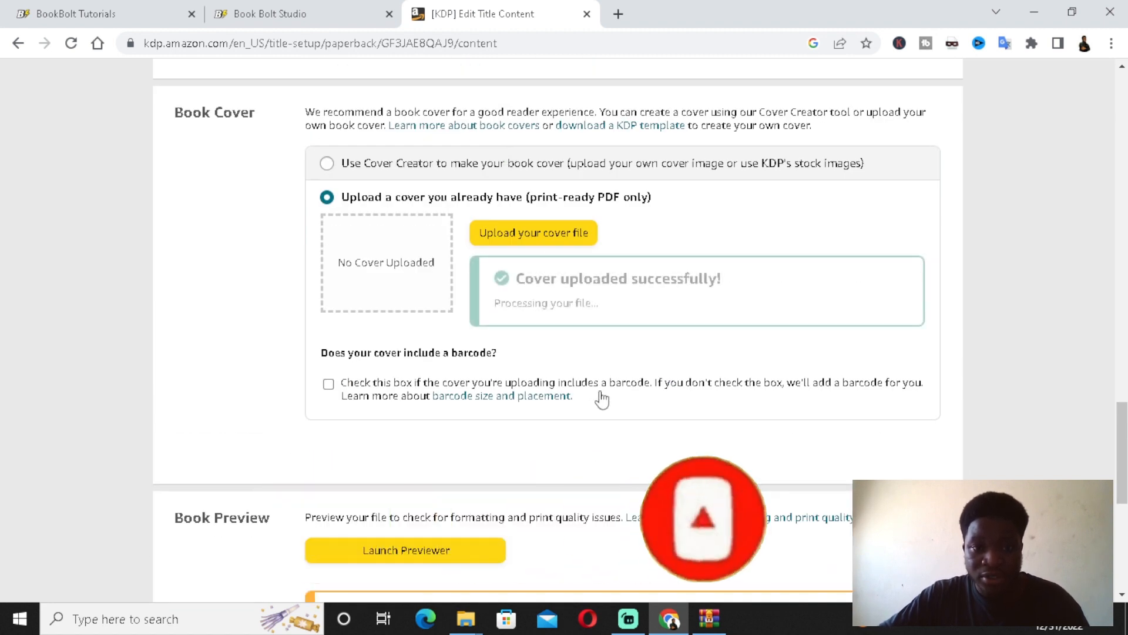
{"action": "scroll", "coordinate": [546, 415], "scroll_direction": "down", "scroll_amount": 3}
{"action": "left_click", "coordinate": [443, 388]}
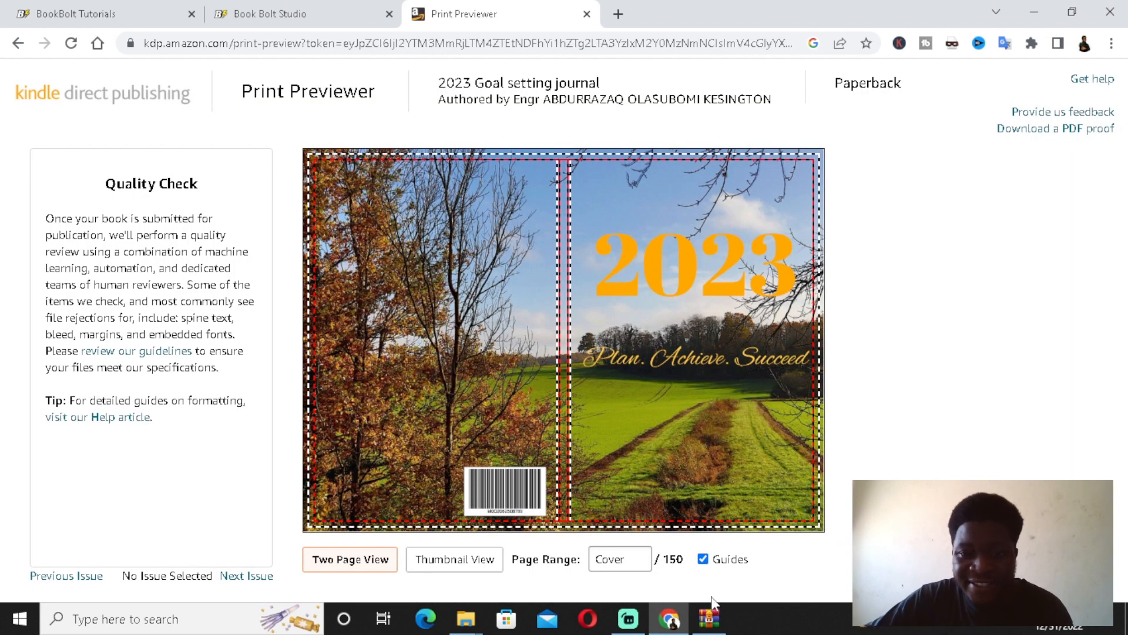
Step: Page through the book preview from the cover to pages 26-27, checking the layout against the margin guides
{"action": "mouse_move", "coordinate": [782, 461]}
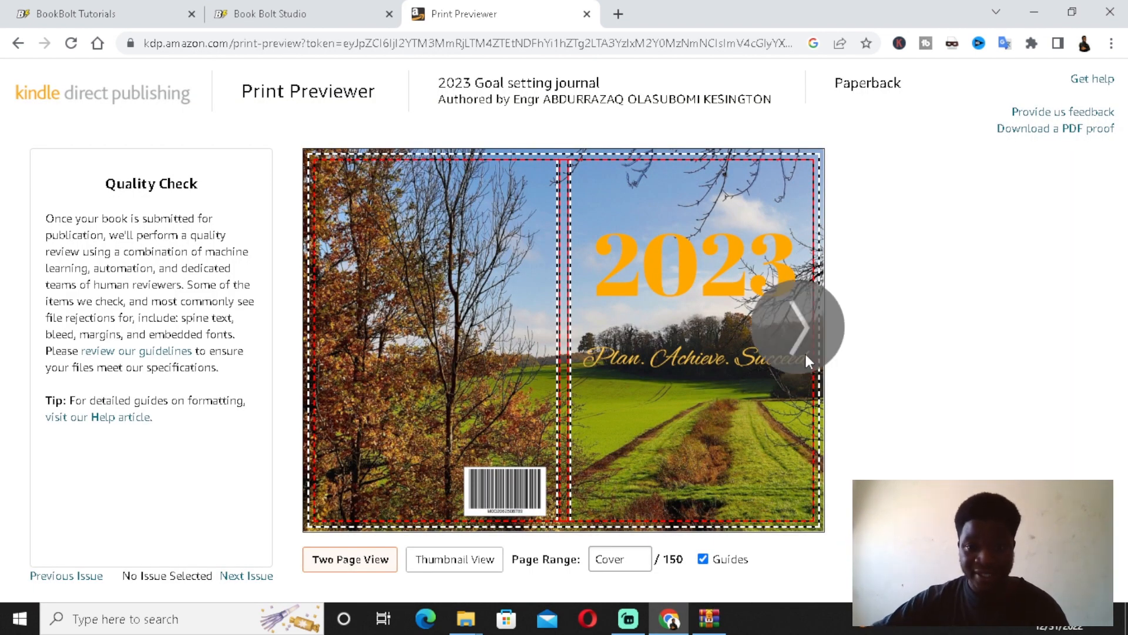
{"action": "left_click", "coordinate": [804, 327]}
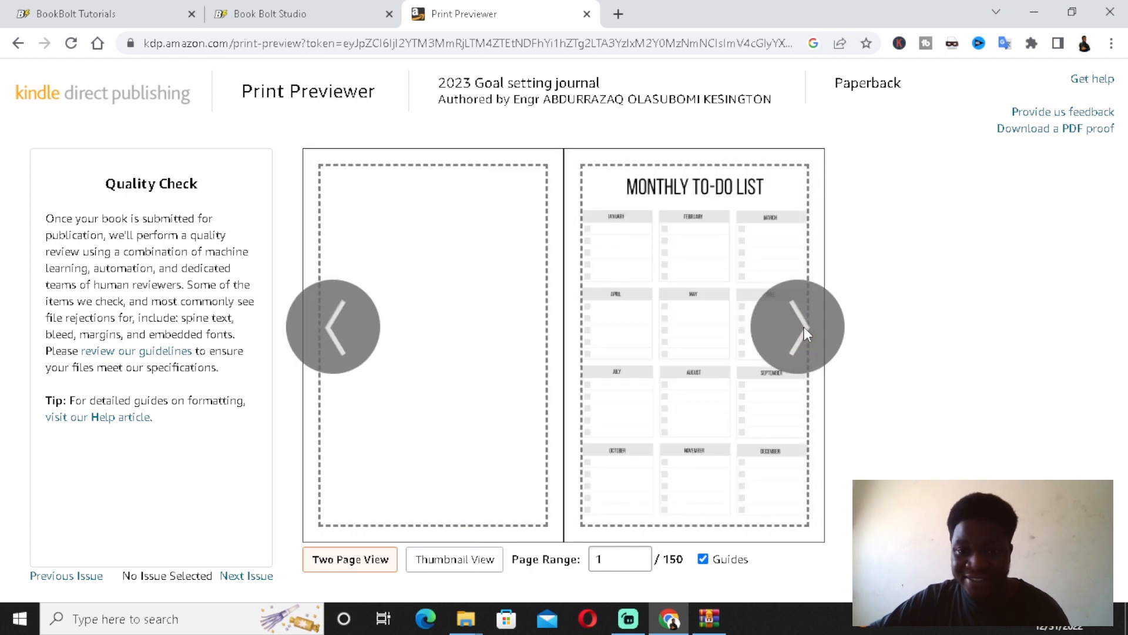
{"action": "left_click", "coordinate": [804, 327]}
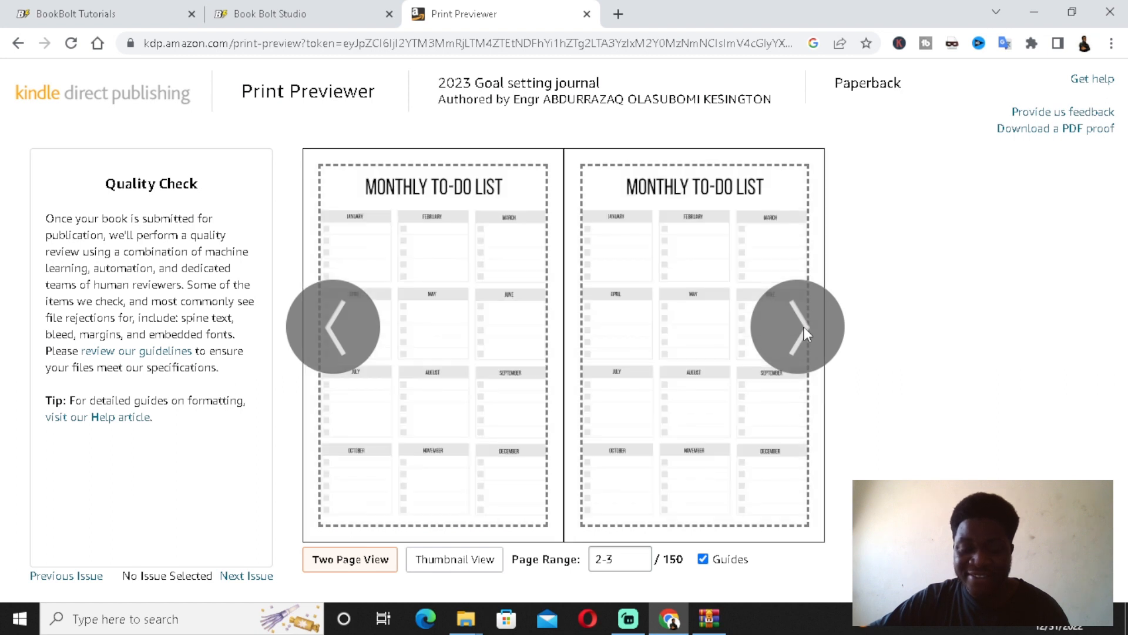
{"action": "left_click", "coordinate": [804, 327]}
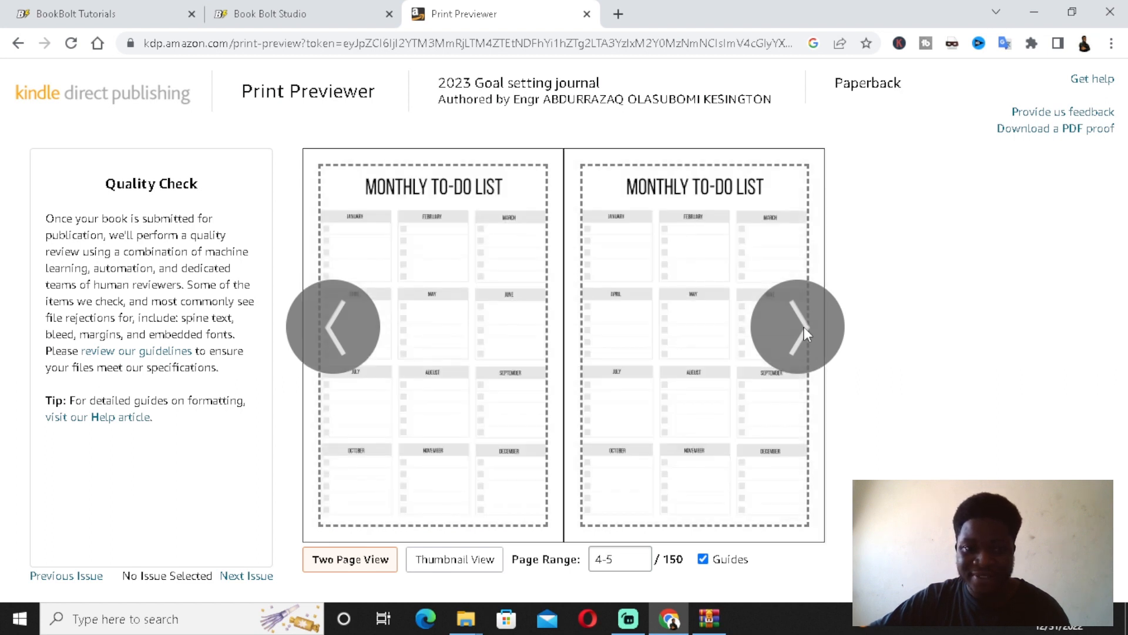
{"action": "left_click", "coordinate": [804, 327]}
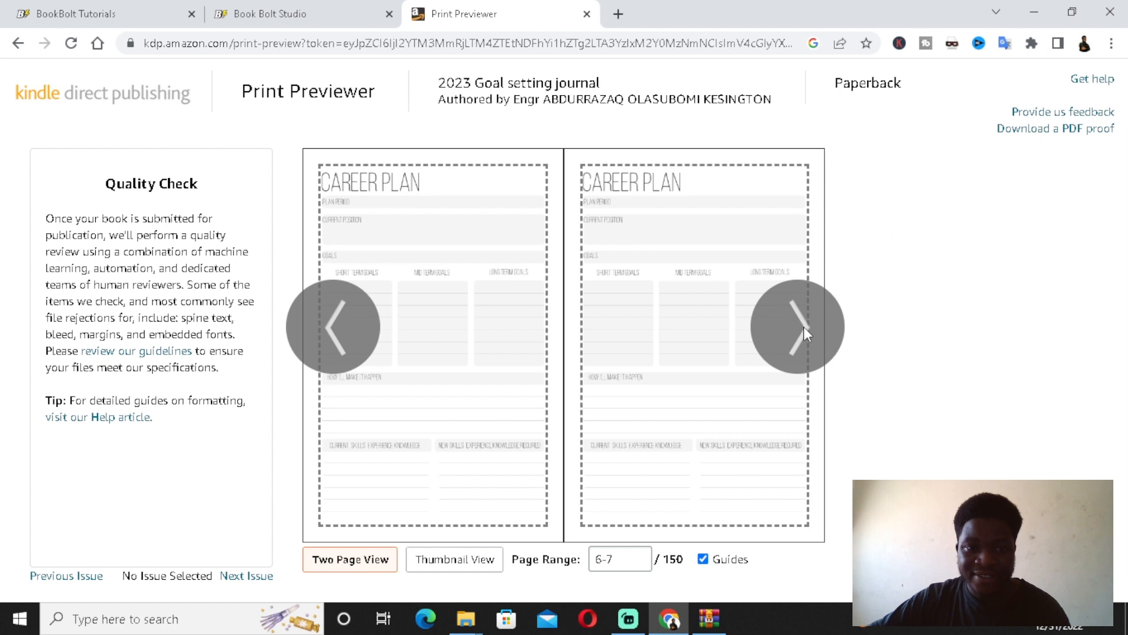
{"action": "left_click", "coordinate": [804, 327]}
{"action": "left_click", "coordinate": [804, 326]}
{"action": "left_click", "coordinate": [801, 329]}
{"action": "left_click", "coordinate": [801, 329]}
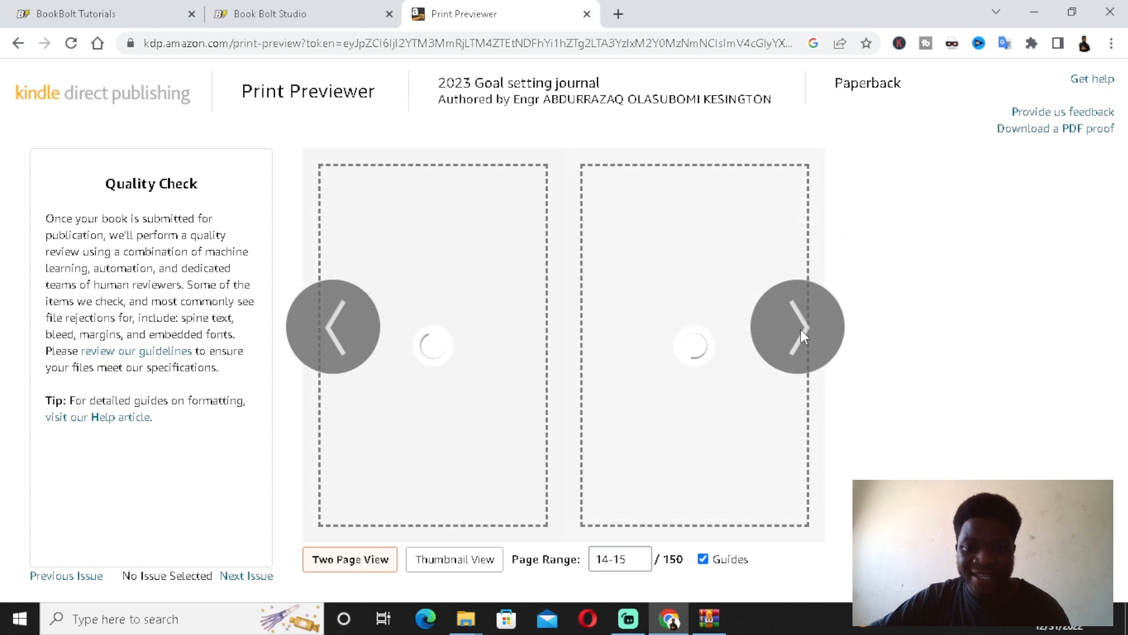
{"action": "left_click", "coordinate": [800, 329]}
{"action": "left_click", "coordinate": [801, 329]}
{"action": "left_click", "coordinate": [800, 329]}
{"action": "left_click", "coordinate": [800, 329]}
{"action": "left_click", "coordinate": [800, 329]}
{"action": "left_click", "coordinate": [800, 330]}
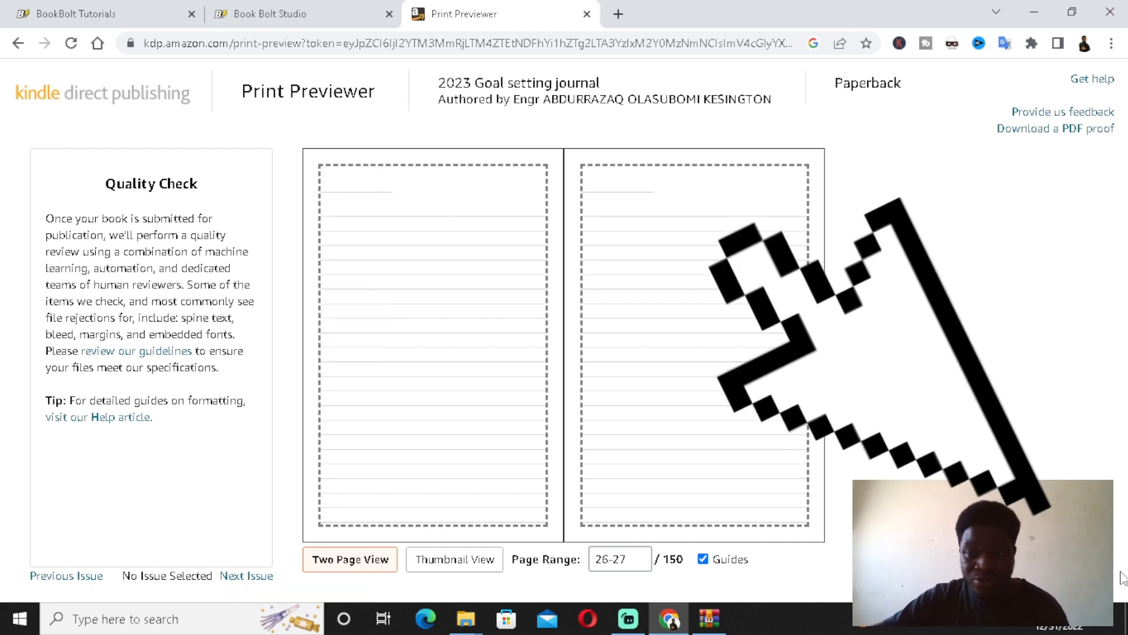
Step: Approve the book preview, then save the paperback content and continue to the pricing page
{"action": "left_click", "coordinate": [1079, 559]}
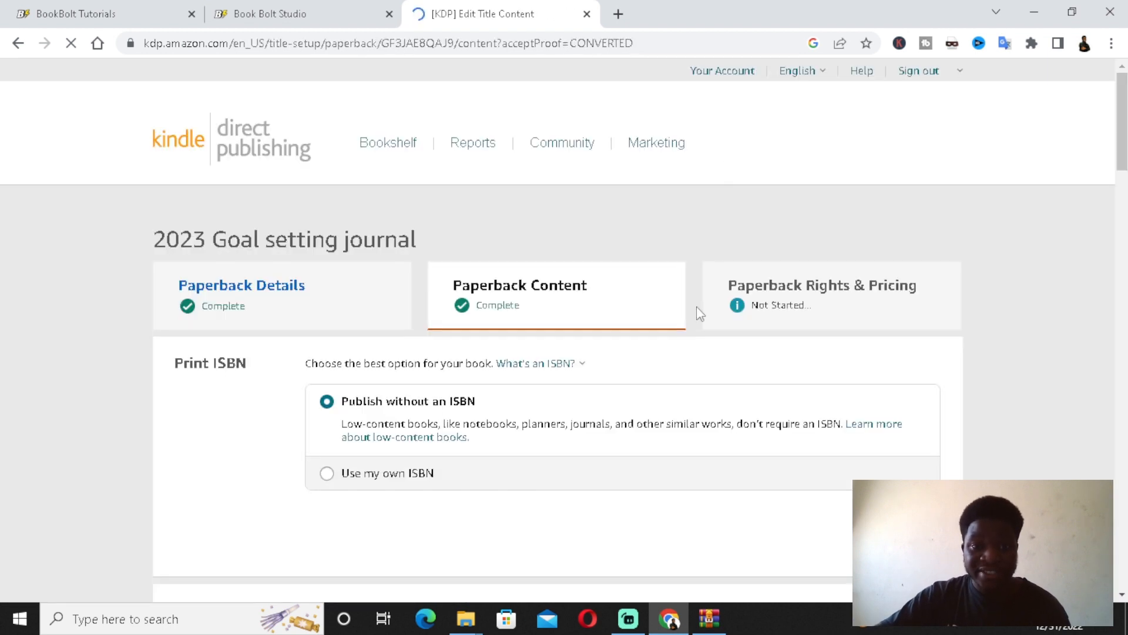
{"action": "scroll", "coordinate": [696, 305], "scroll_direction": "down", "scroll_amount": 20}
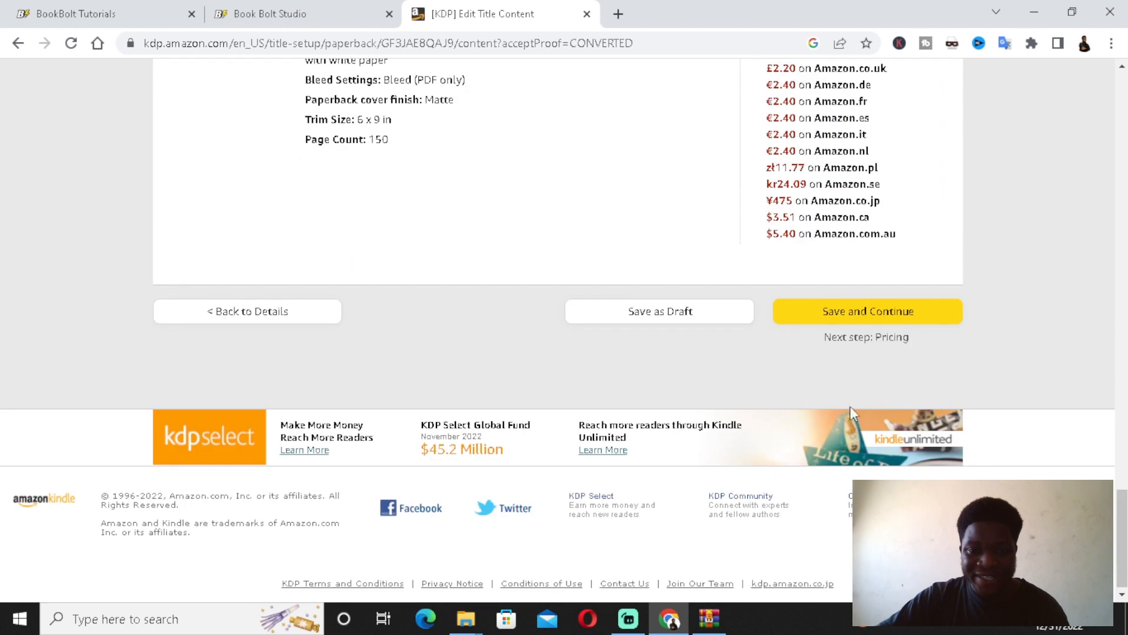
{"action": "left_click", "coordinate": [900, 313]}
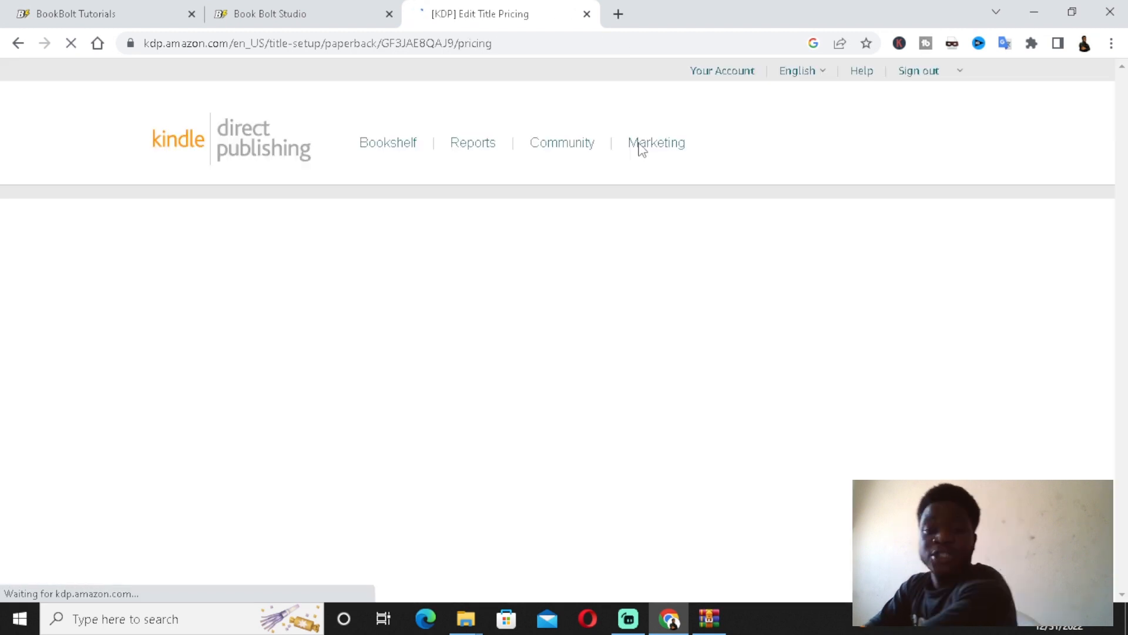
Step: Set the Amazon.com list price to 5.99 USD and check its printing cost
{"action": "scroll", "coordinate": [453, 330], "scroll_direction": "down", "scroll_amount": 5}
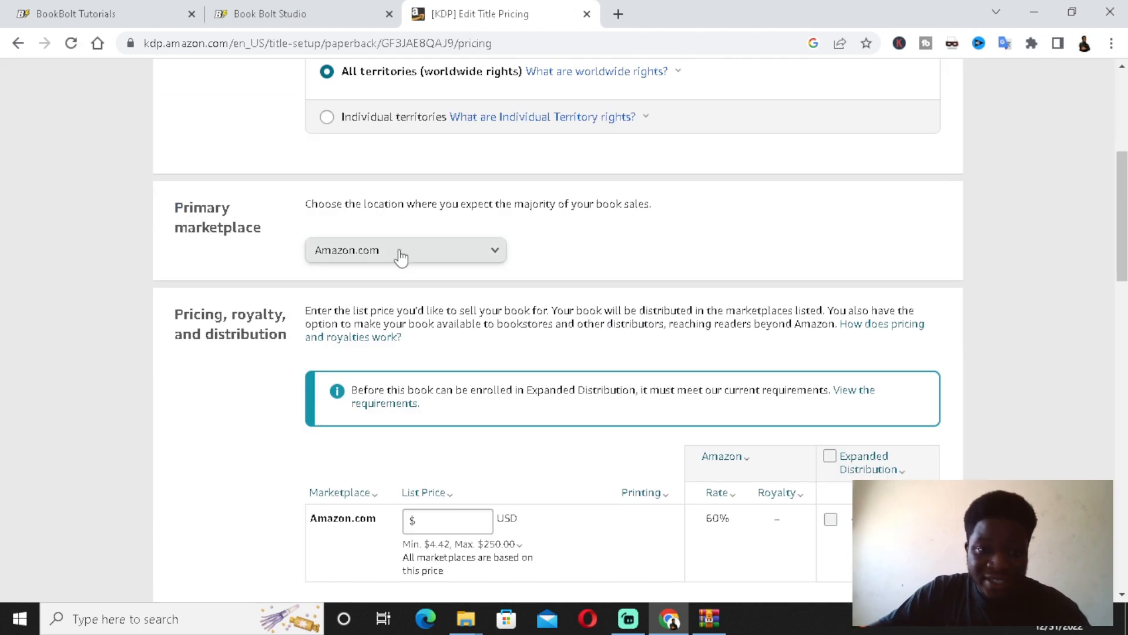
{"action": "left_click", "coordinate": [470, 529]}
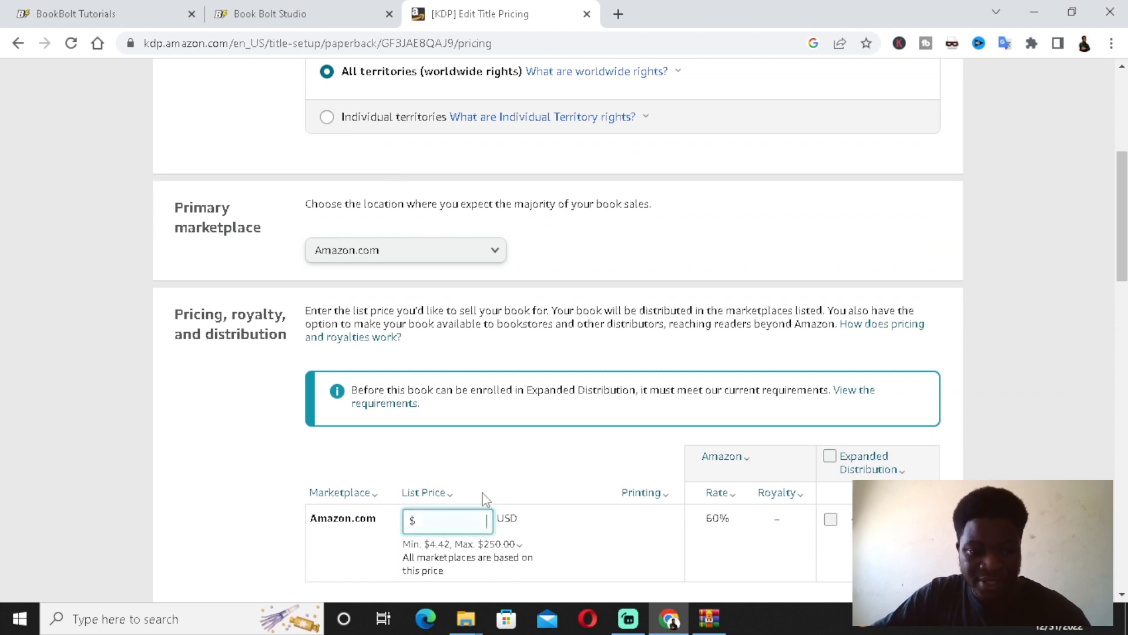
{"action": "type", "text": "6"}
{"action": "key", "text": "BackSpace"}
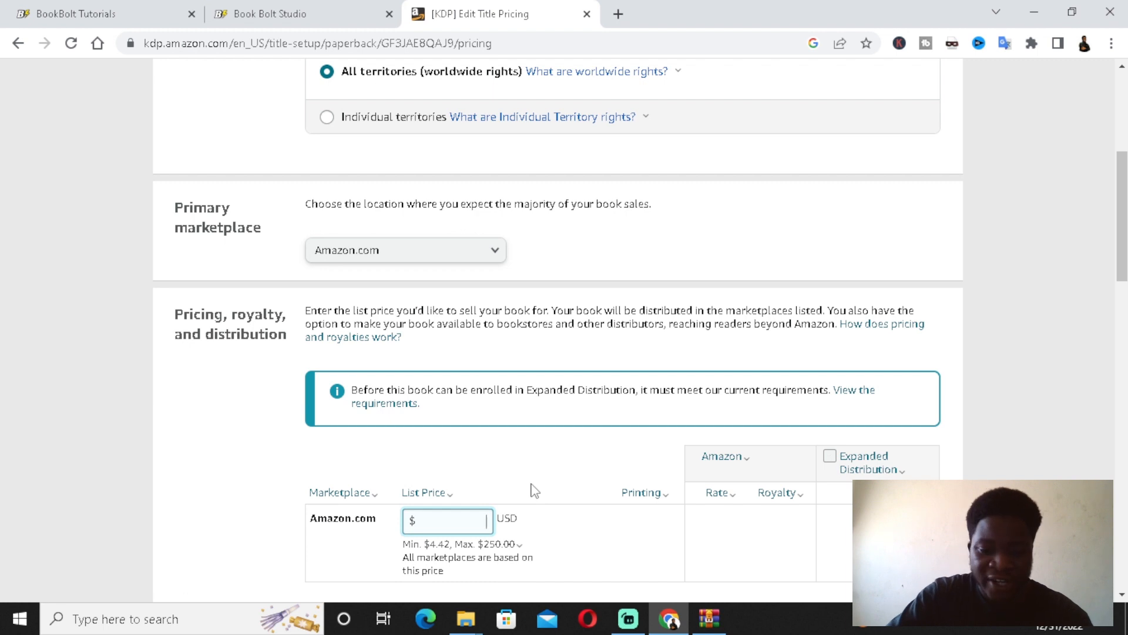
{"action": "type", "text": "5.99"}
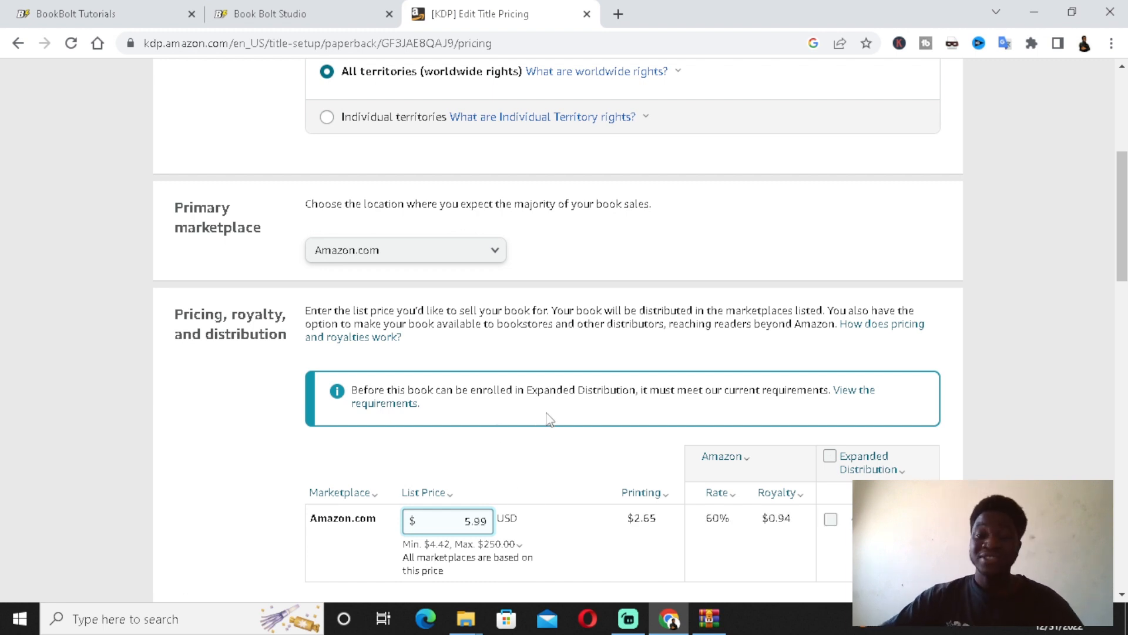
{"action": "scroll", "coordinate": [647, 389], "scroll_direction": "down", "scroll_amount": 3}
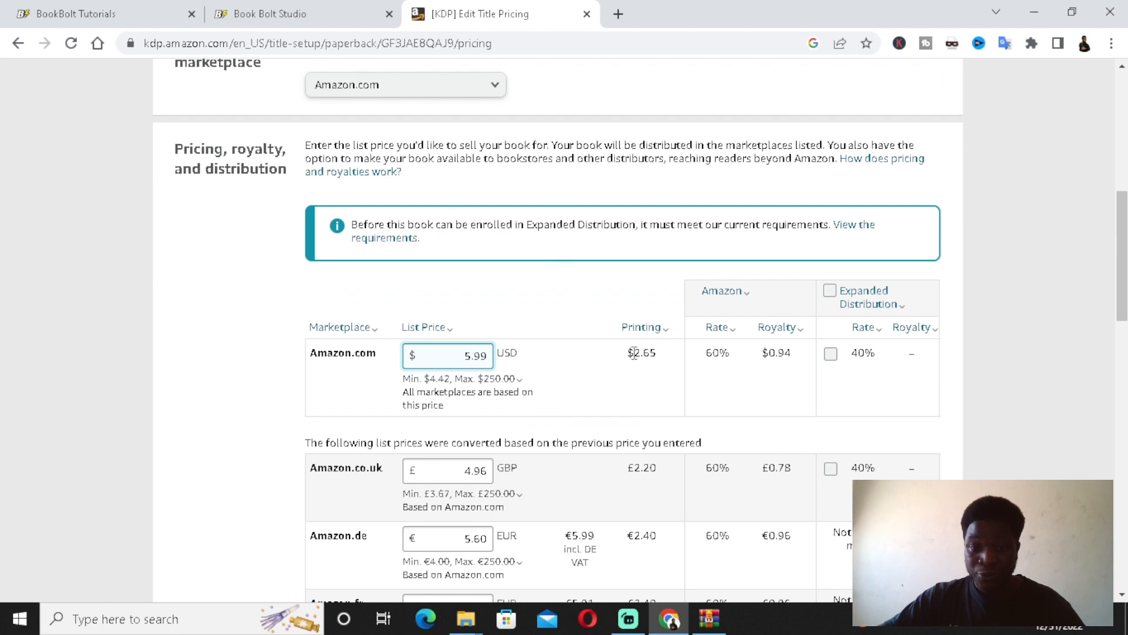
{"action": "left_click_drag", "start_coordinate": [634, 353], "coordinate": [652, 351]}
{"action": "left_click", "coordinate": [658, 378]}
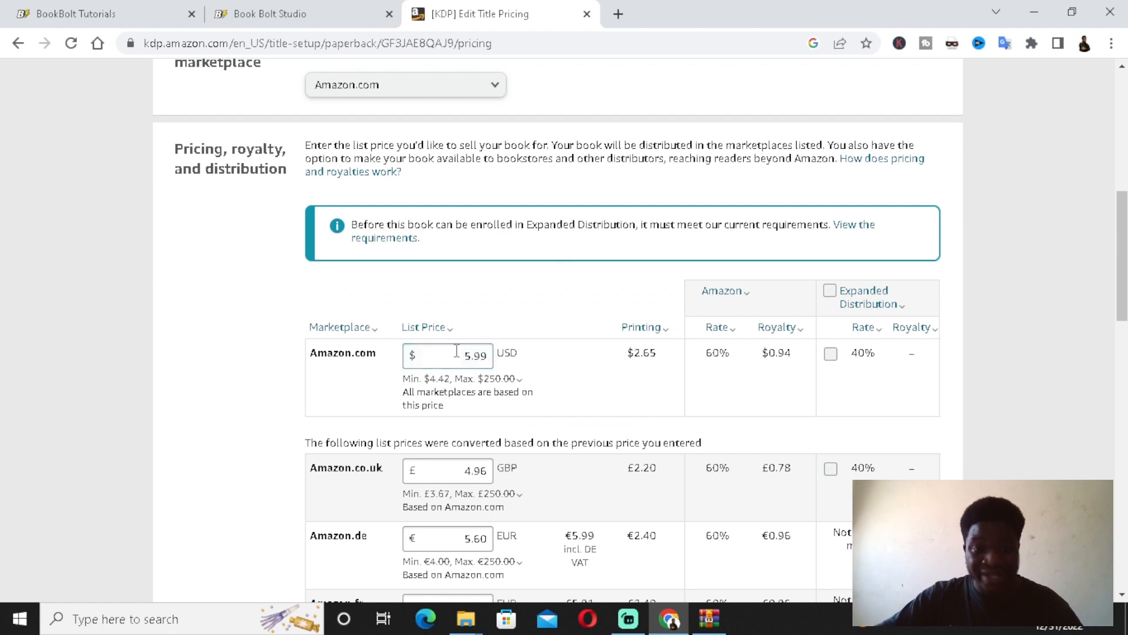
Step: Review the converted prices for the other marketplaces and submit the paperback book for publishing
{"action": "scroll", "coordinate": [521, 411], "scroll_direction": "down", "scroll_amount": 8}
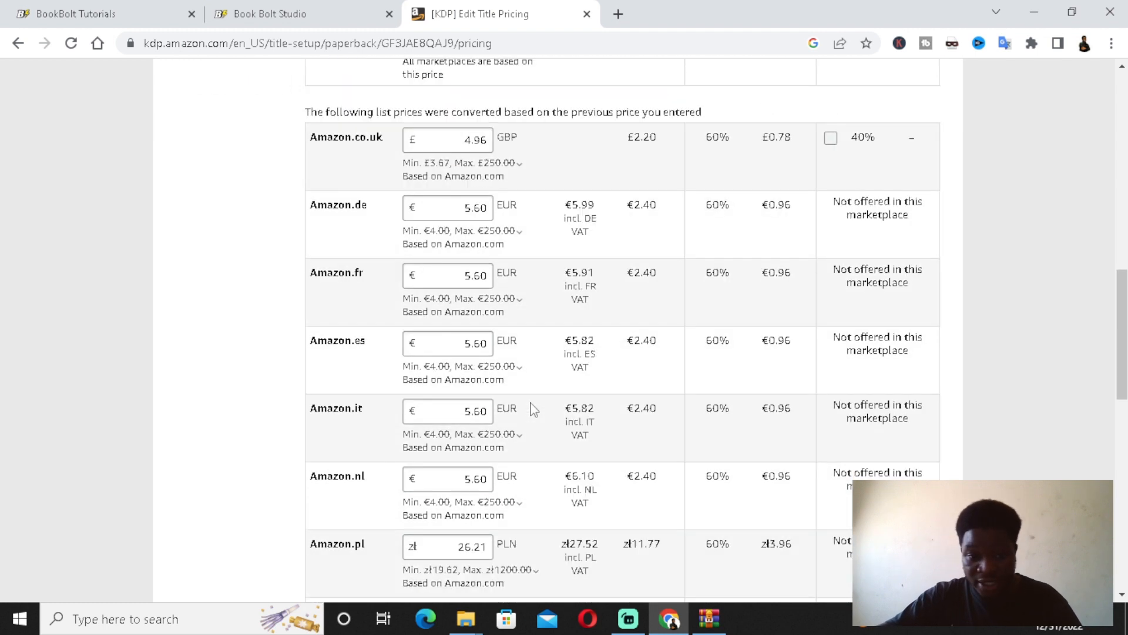
{"action": "left_click", "coordinate": [528, 410]}
{"action": "scroll", "coordinate": [528, 411], "scroll_direction": "down", "scroll_amount": 5}
{"action": "scroll", "coordinate": [461, 289], "scroll_direction": "down", "scroll_amount": 3}
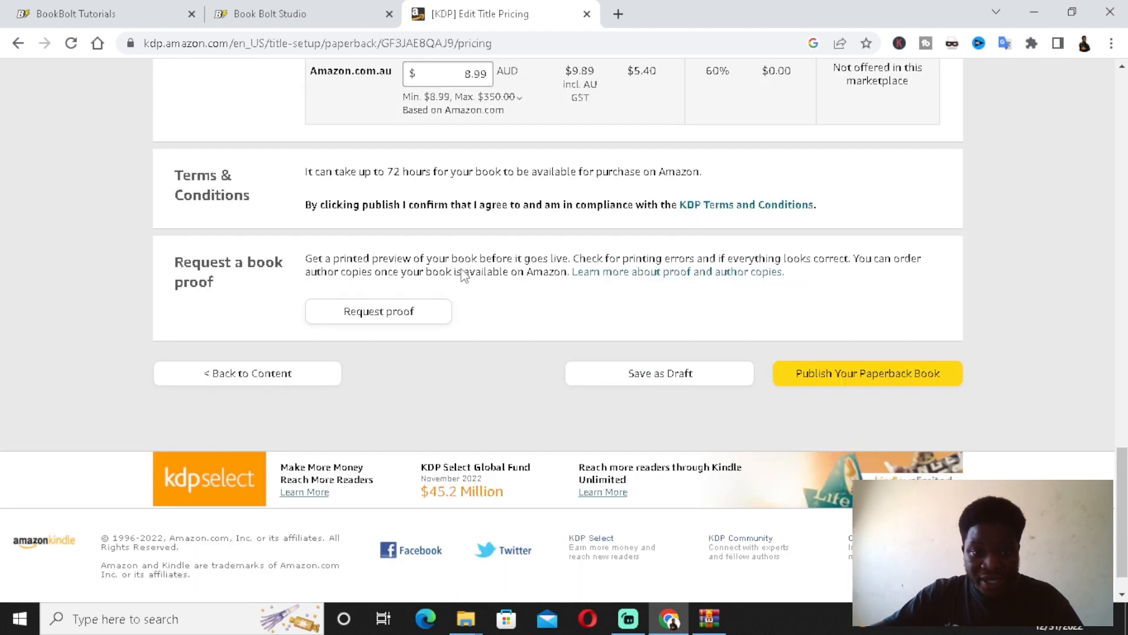
{"action": "left_click", "coordinate": [880, 375]}
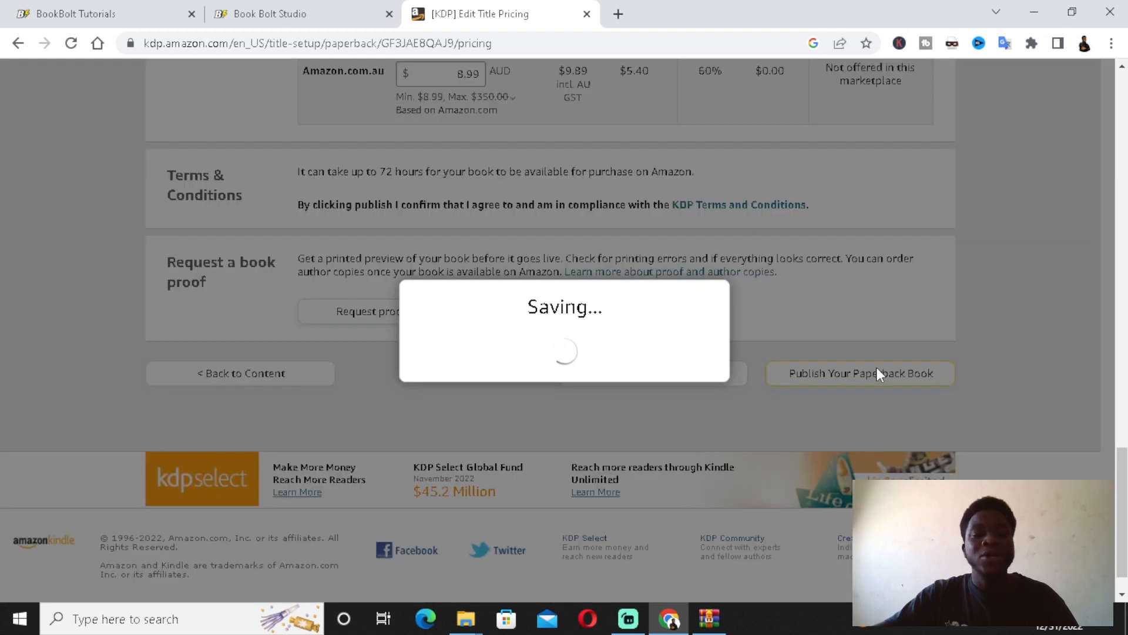